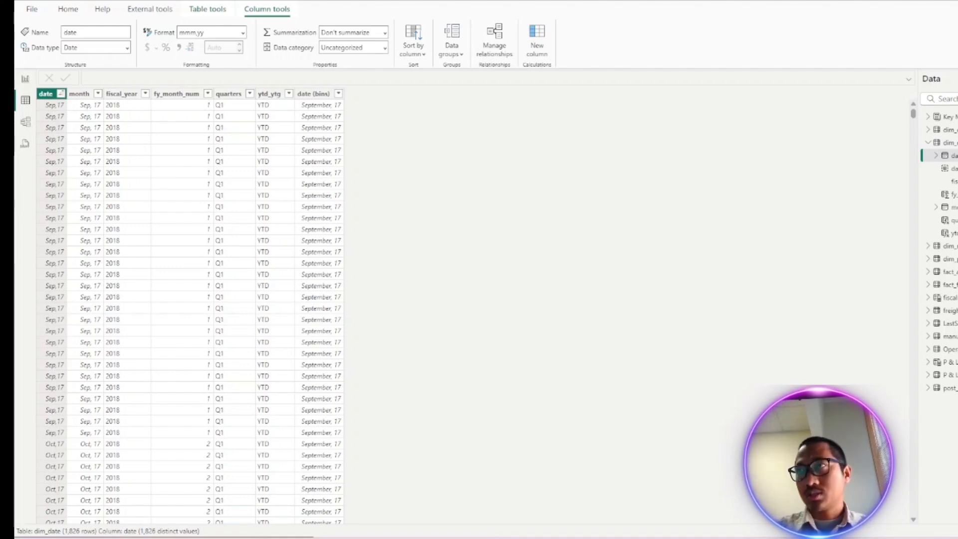
- Switch between the report, table and model views to review the data model, ending in the table view
left_click(25, 79)
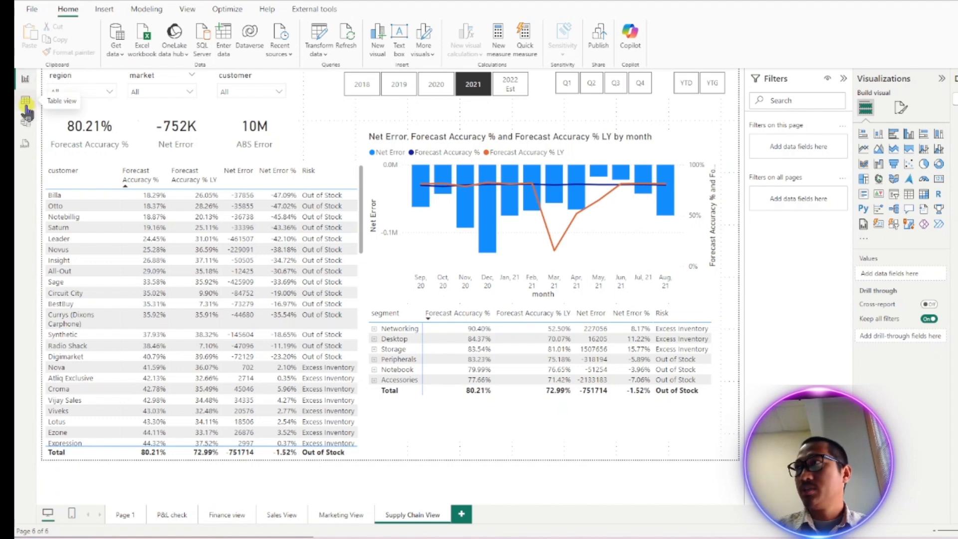
left_click(25, 102)
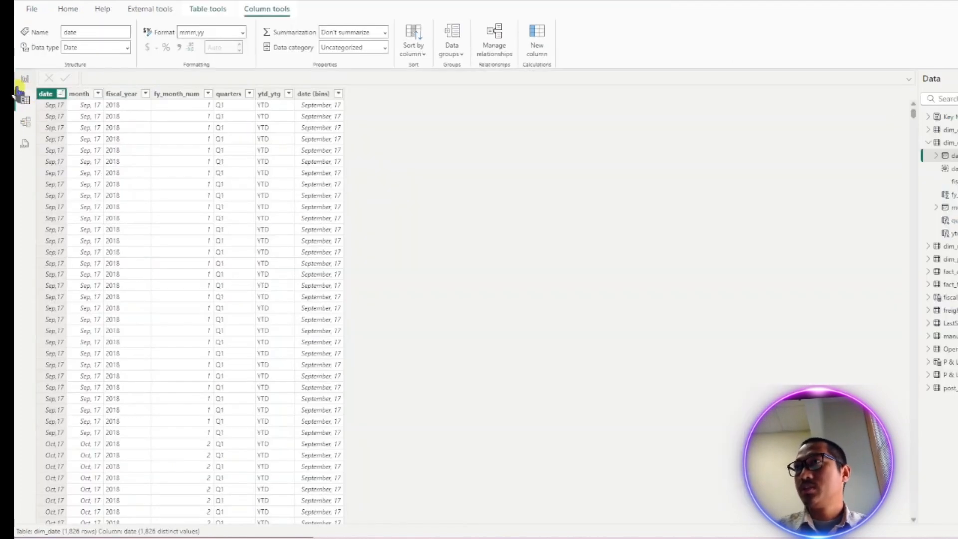
left_click(22, 81)
left_click(26, 100)
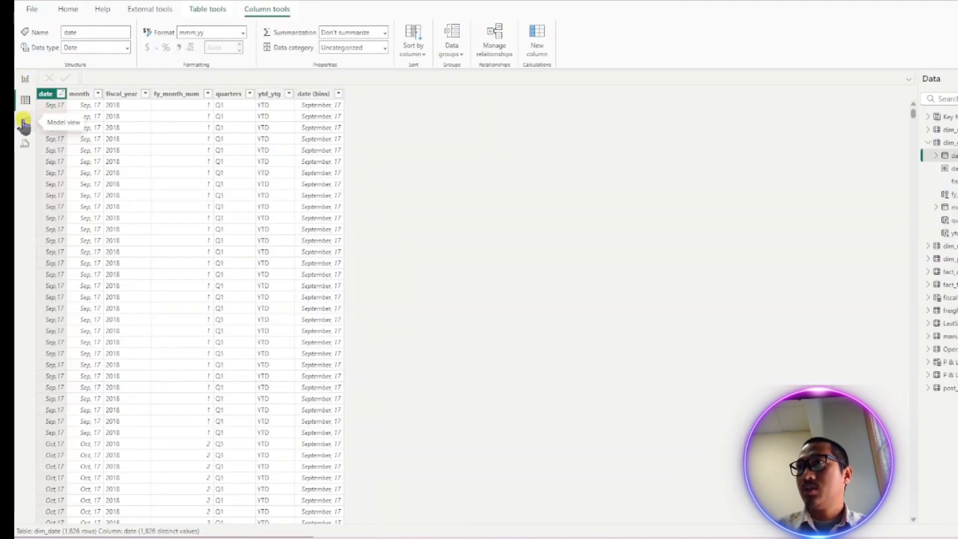
left_click(25, 122)
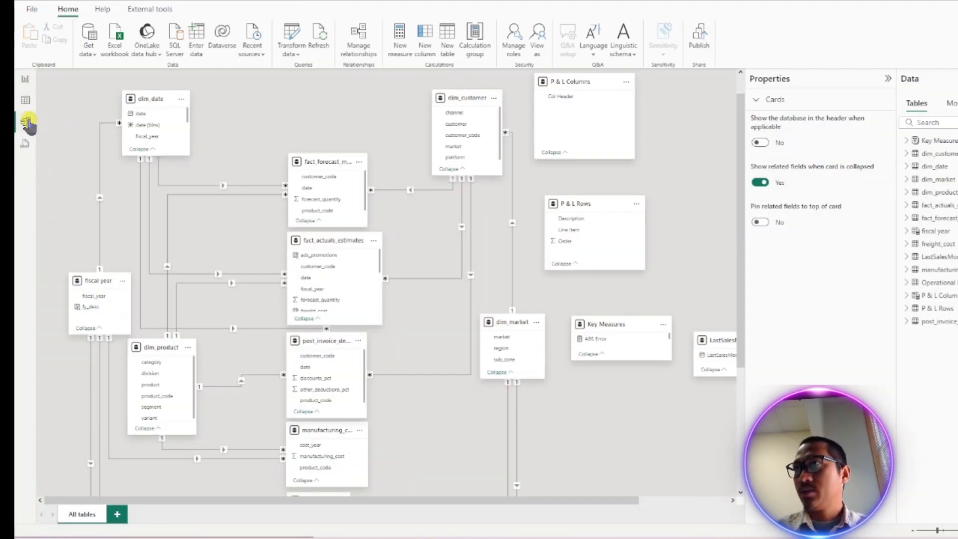
left_click(25, 101)
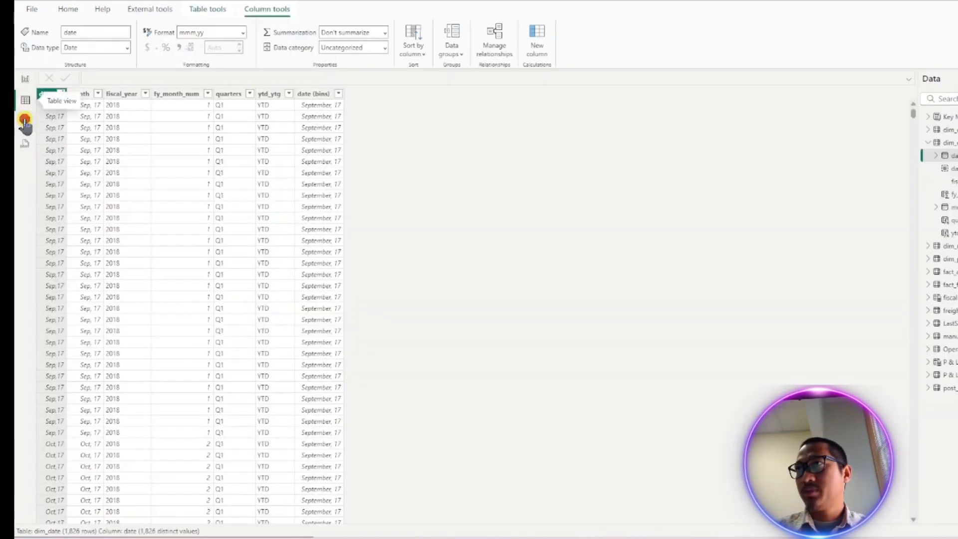
left_click(25, 122)
left_click(26, 100)
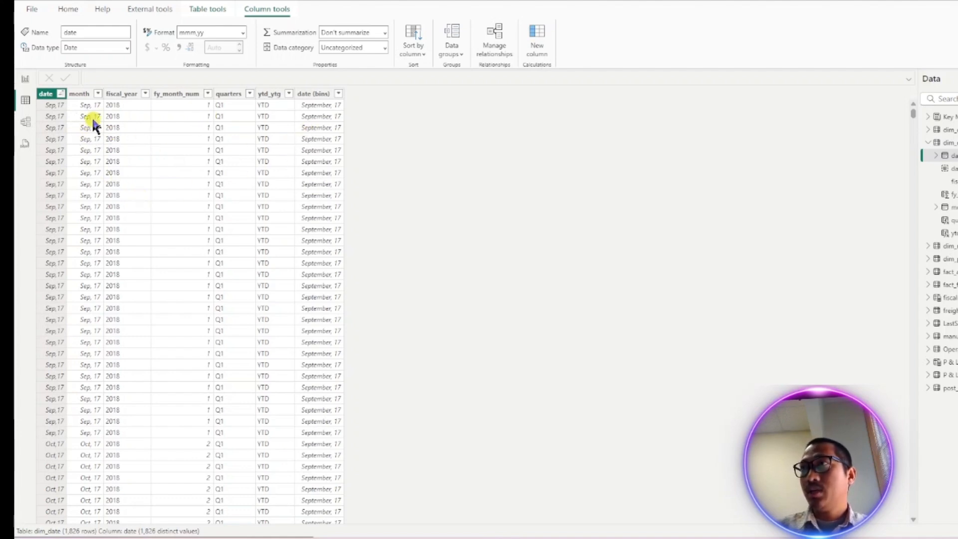
- Sort the dim_date table by the date column descending, then back to ascending
left_click(60, 93)
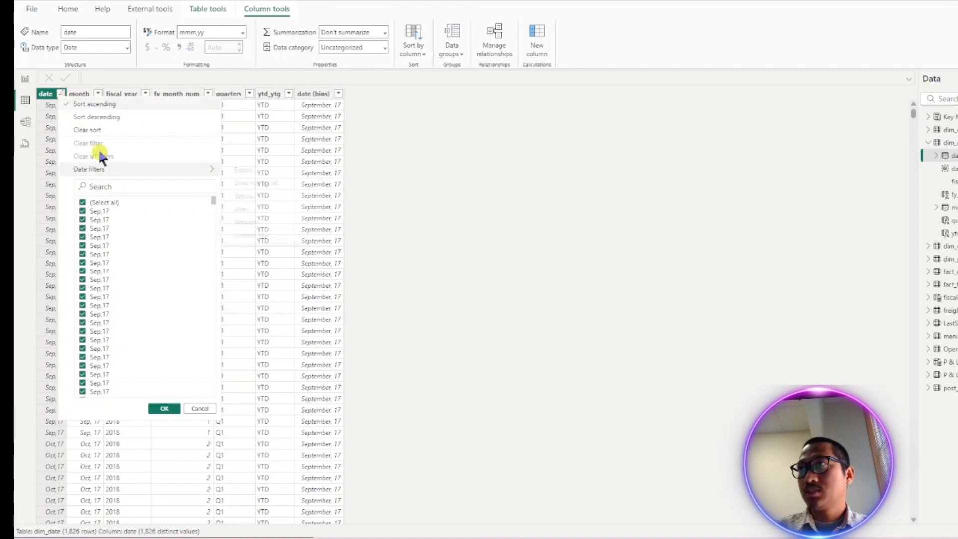
left_click(112, 119)
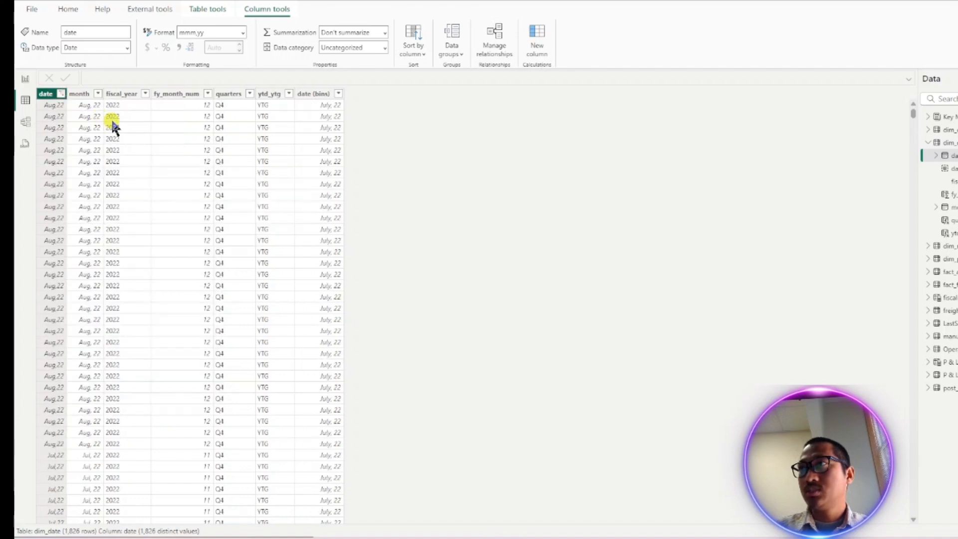
left_click(61, 93)
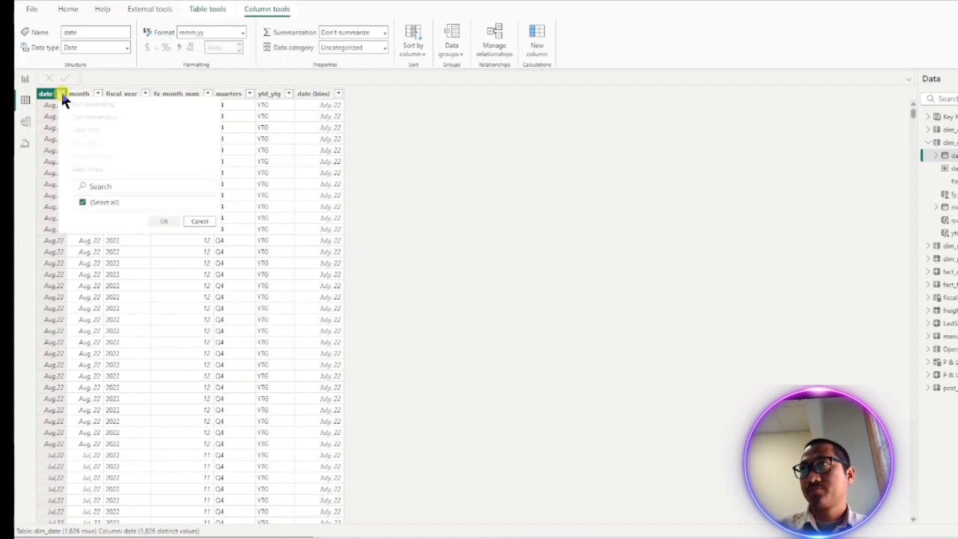
left_click(94, 103)
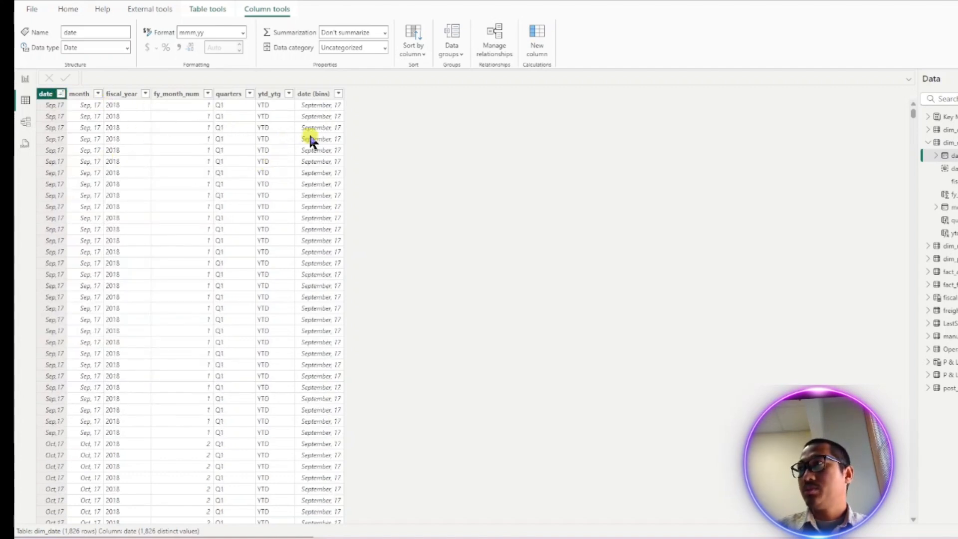
- Examine the date (bins) and quarters columns and the quarters column formula in dim_date
left_click(321, 114)
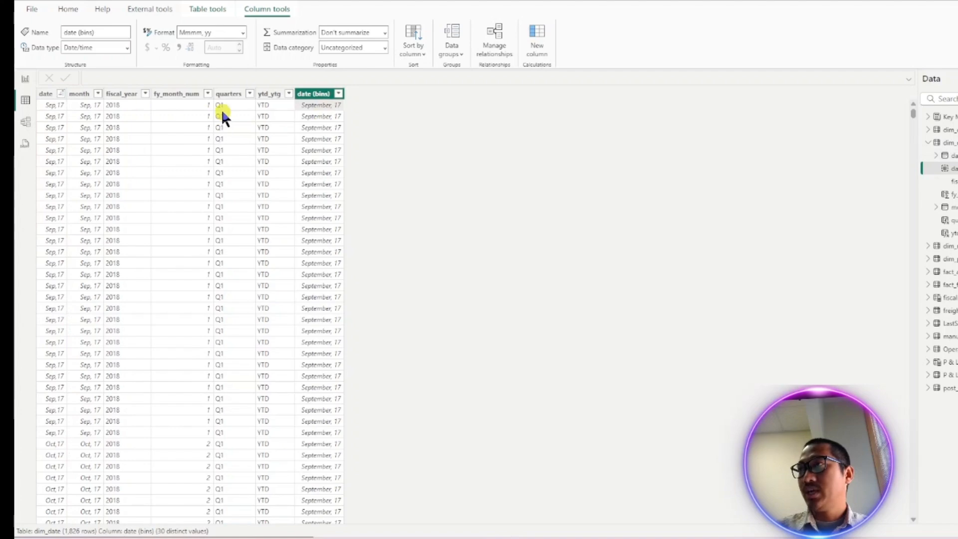
scroll(220, 190, "down", 20)
scroll(221, 210, "down", 20)
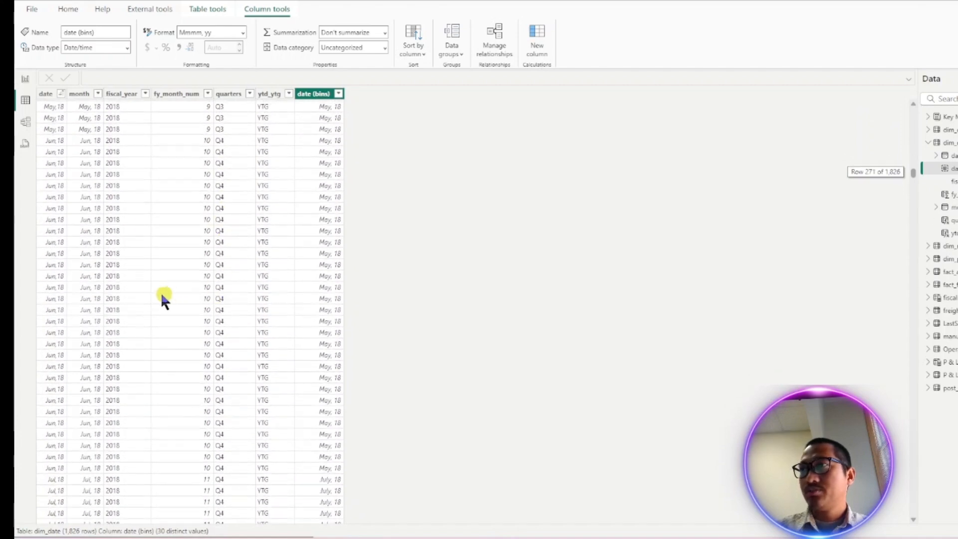
scroll(219, 299, "down", 11)
scroll(220, 320, "down", 13)
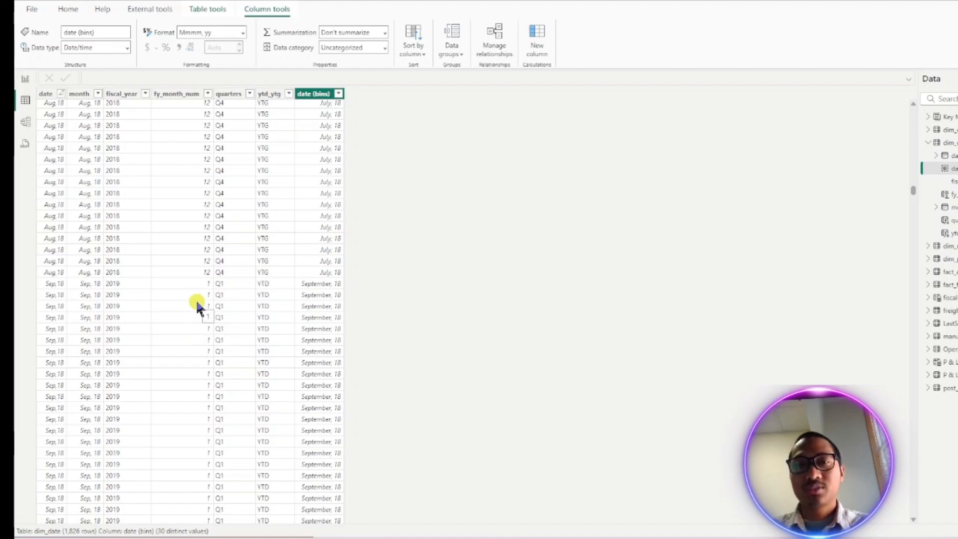
left_click(212, 327)
left_click(220, 317)
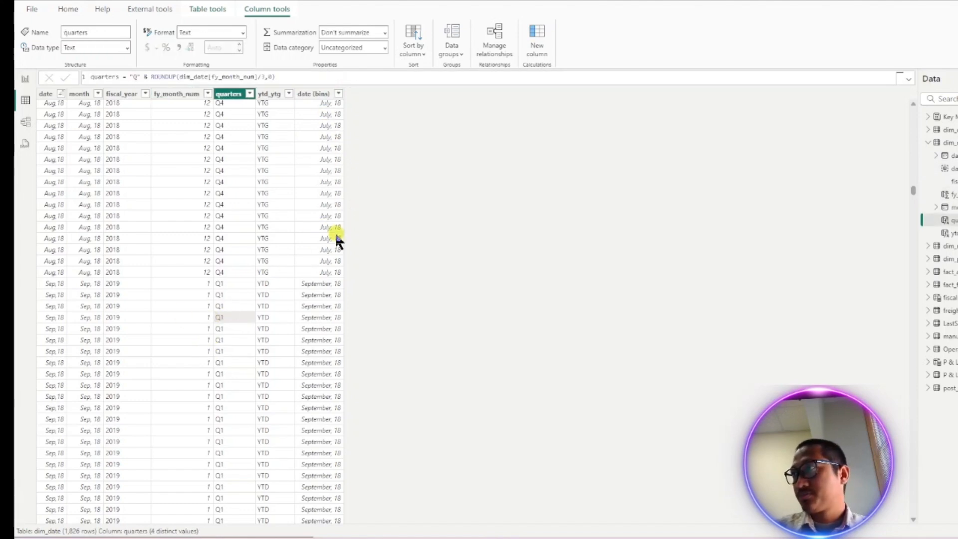
scroll(335, 228, "up", 20)
scroll(334, 227, "up", 15)
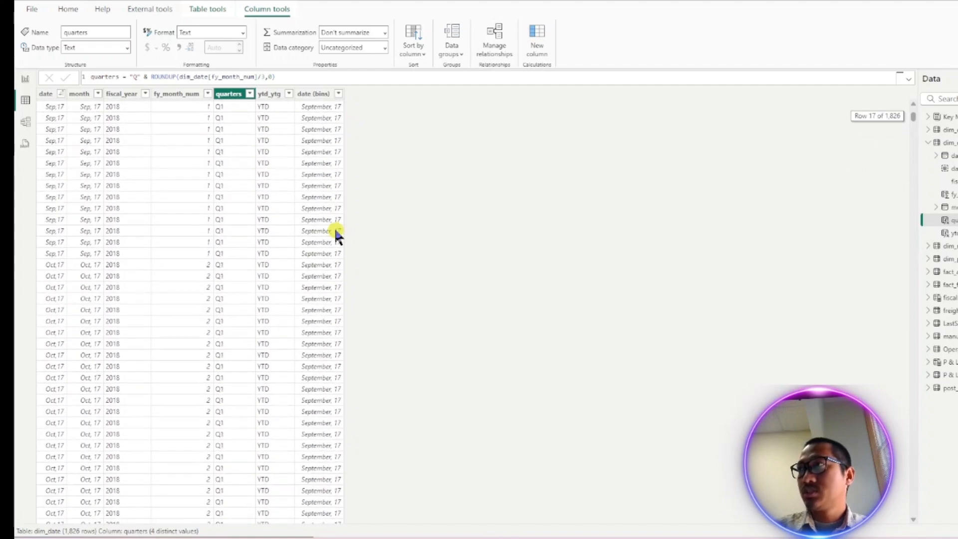
left_click(323, 115)
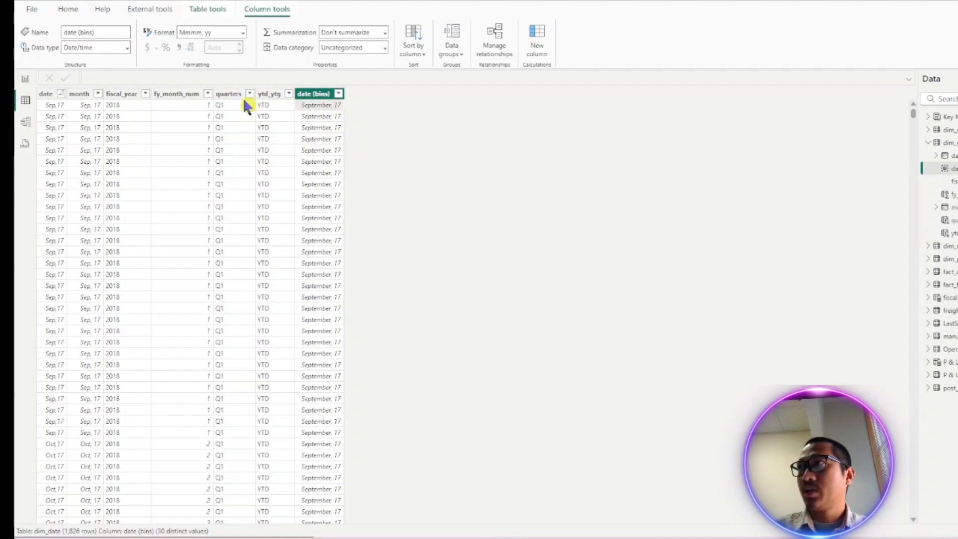
left_click(67, 11)
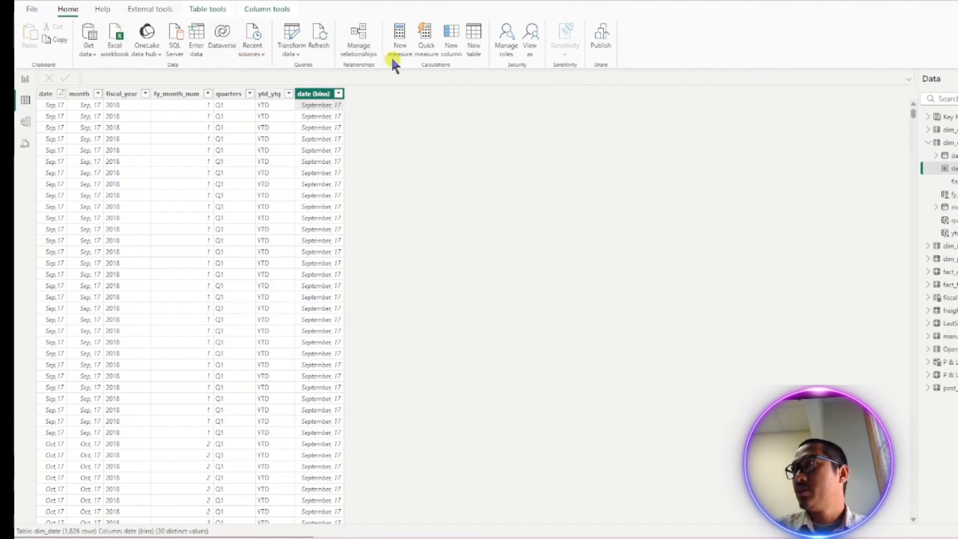
left_click(451, 44)
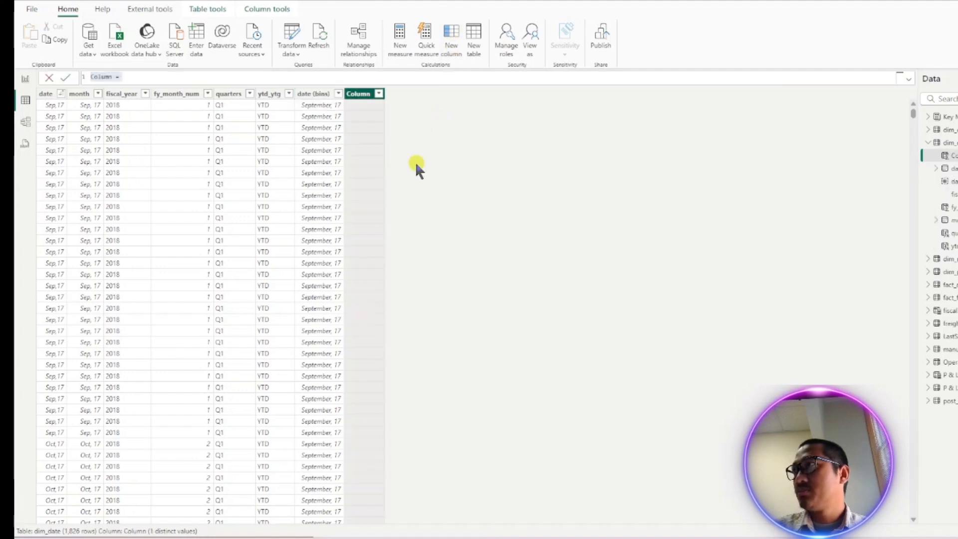
key("Escape")
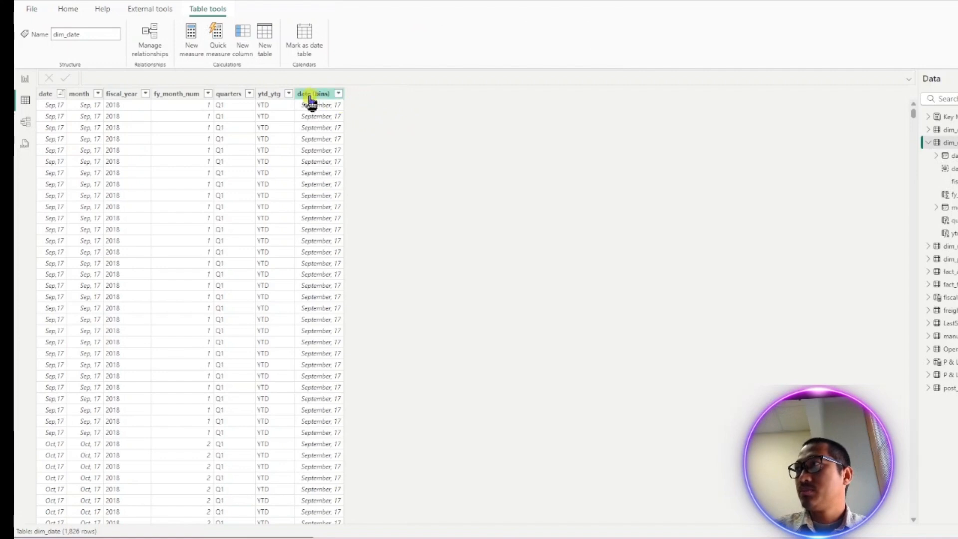
- Add a new calculated column to dim_date and name it Month_number
left_click(312, 97)
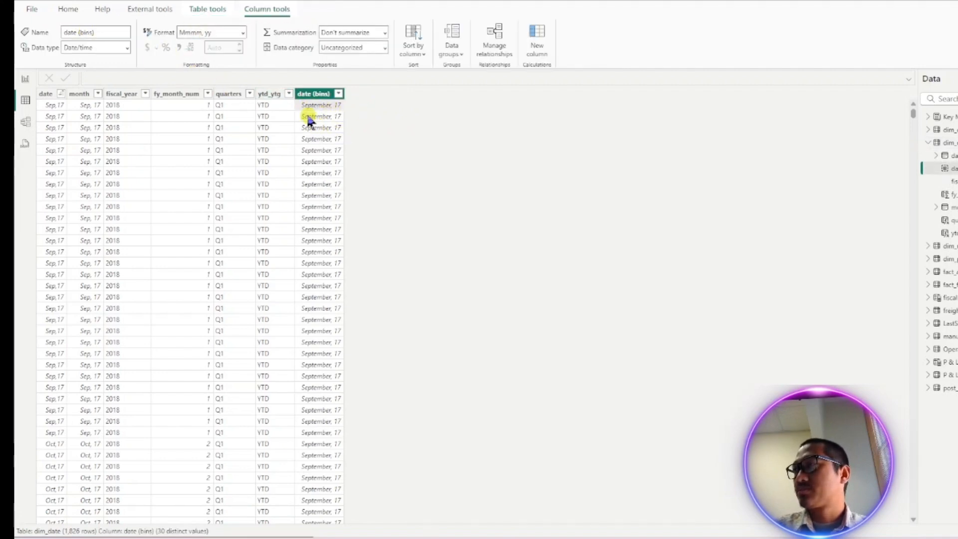
left_click(70, 9)
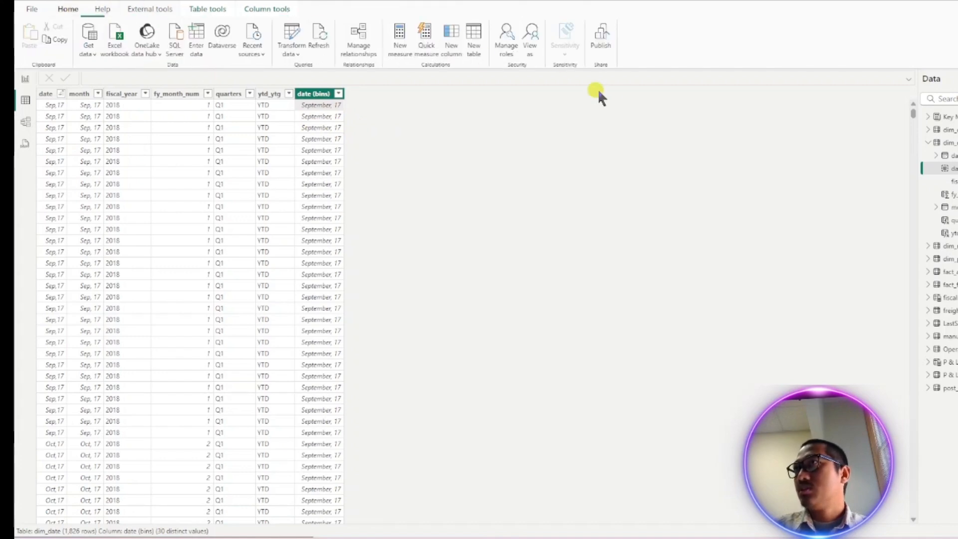
left_click(449, 44)
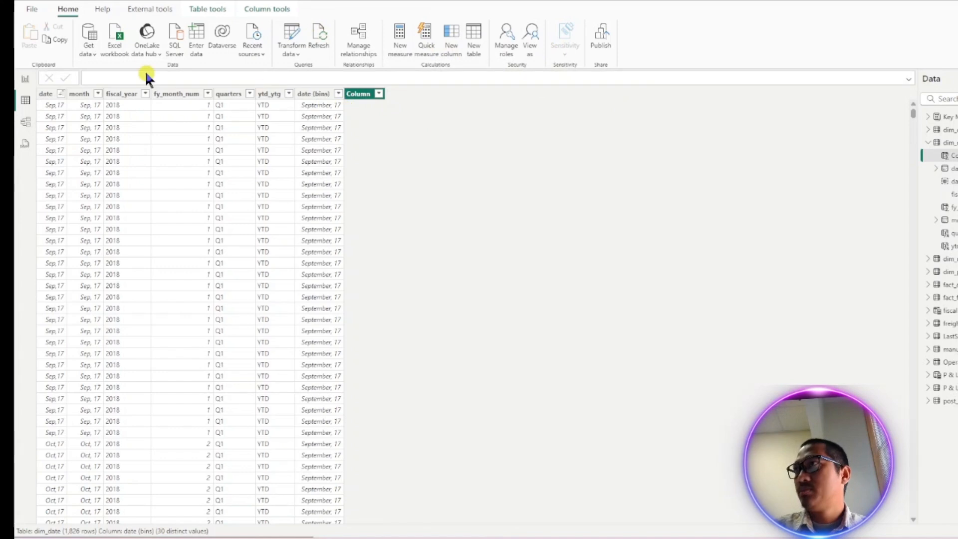
key("BackSpace")
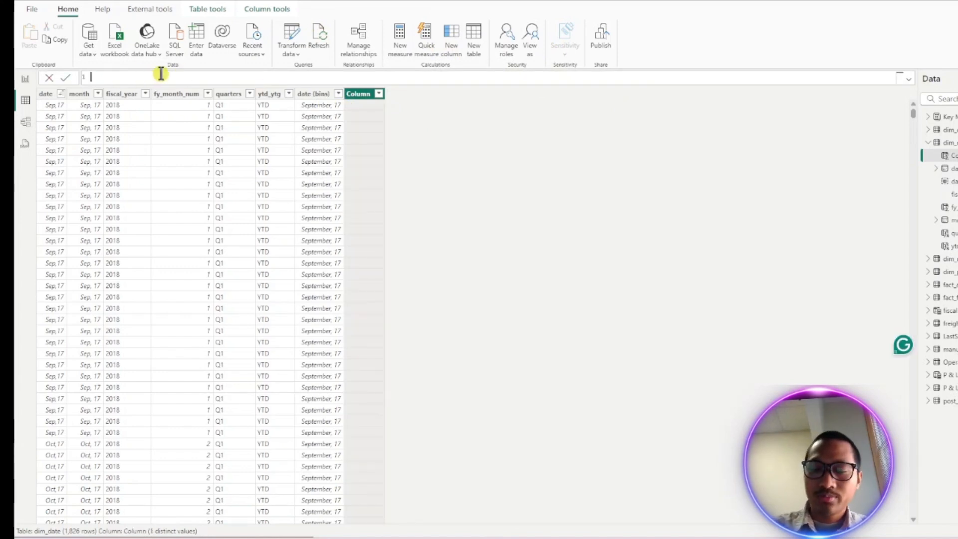
type("Month")
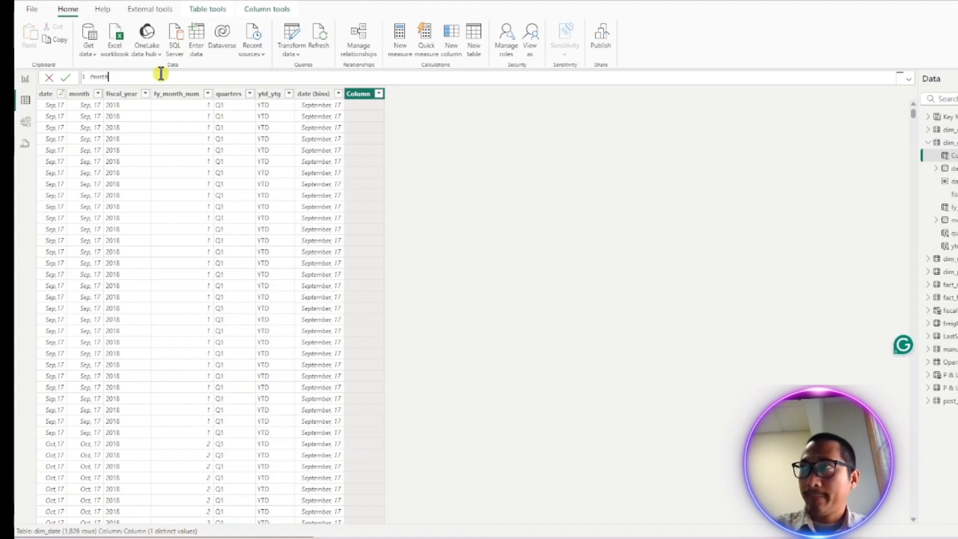
type("_nu")
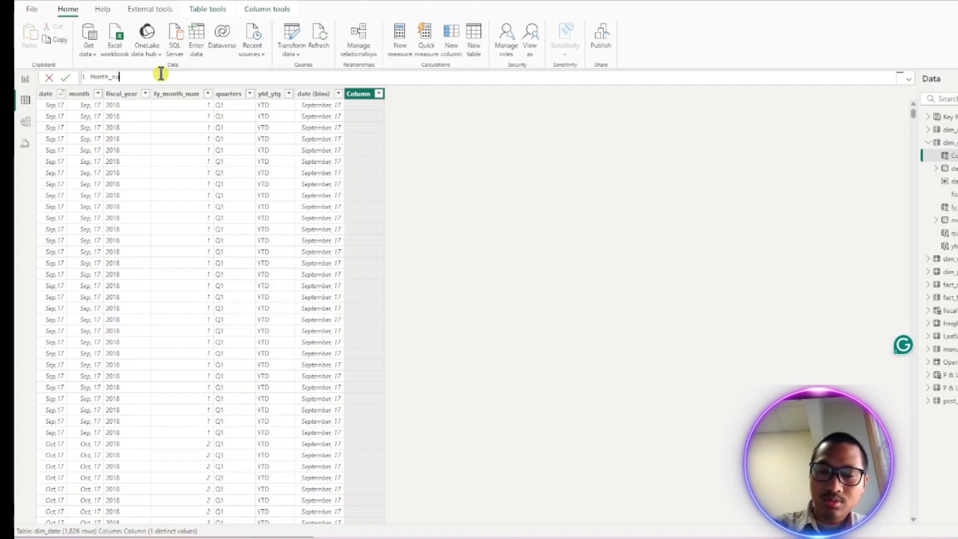
type("mber =")
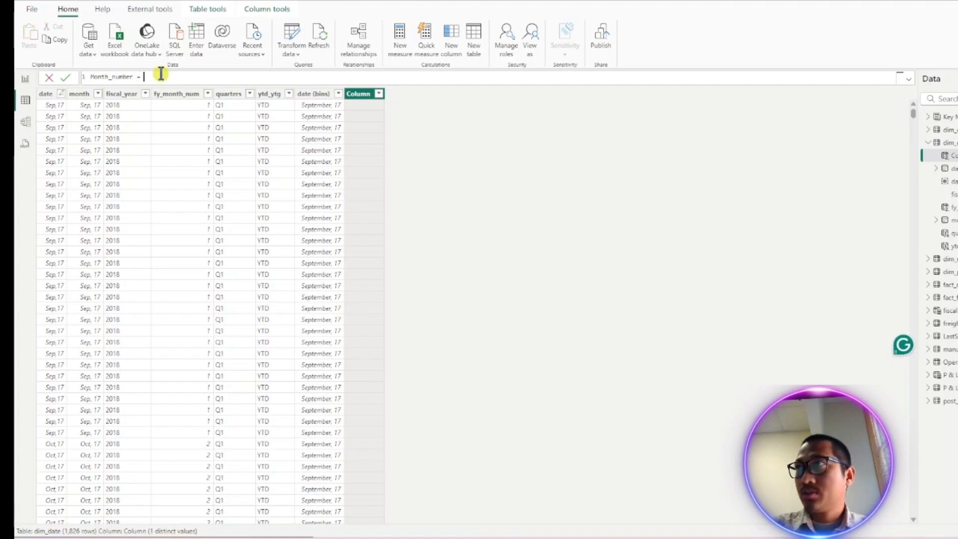
type(" MONTH(")
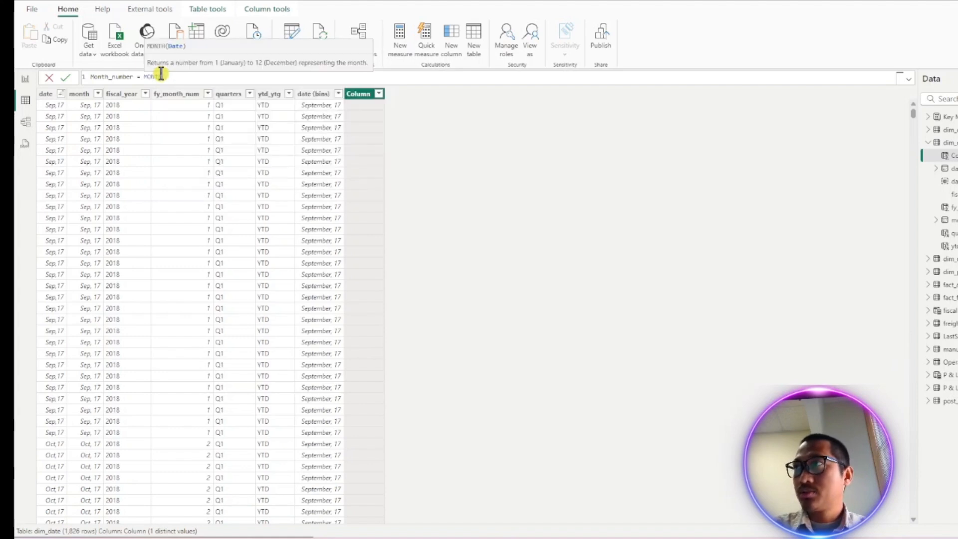
type("date")
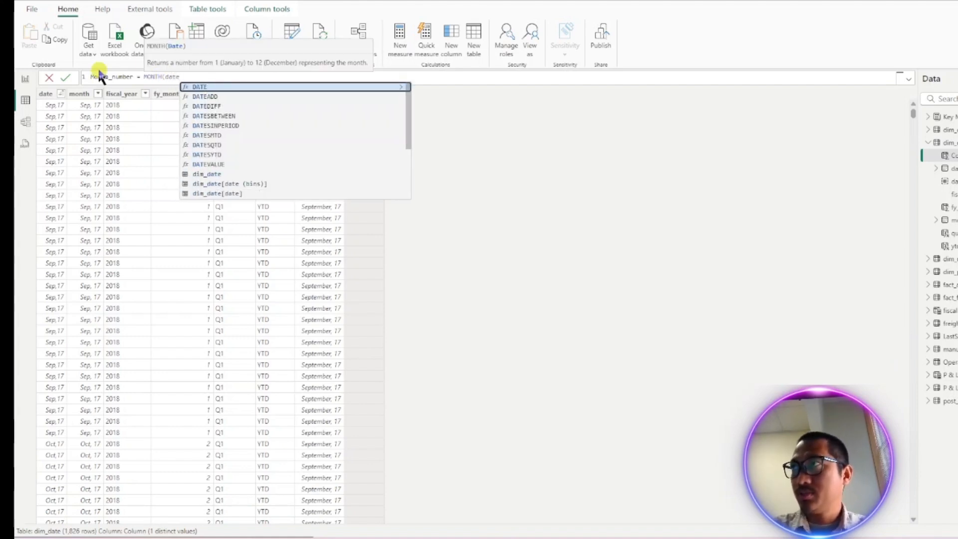
- Start the Month_number formula with MONTH(DATE(YEAR([date]) using the date column
key("Tab")
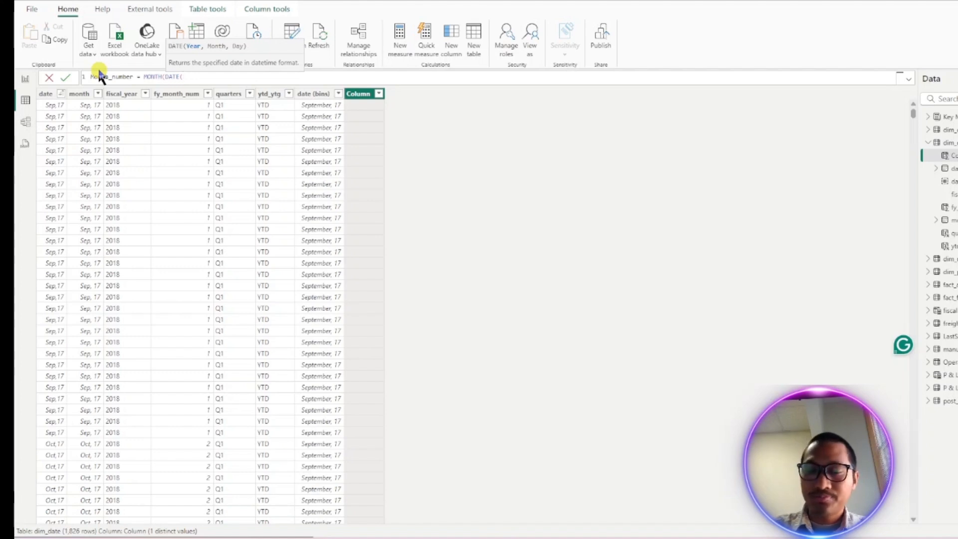
type("year")
key("Tab")
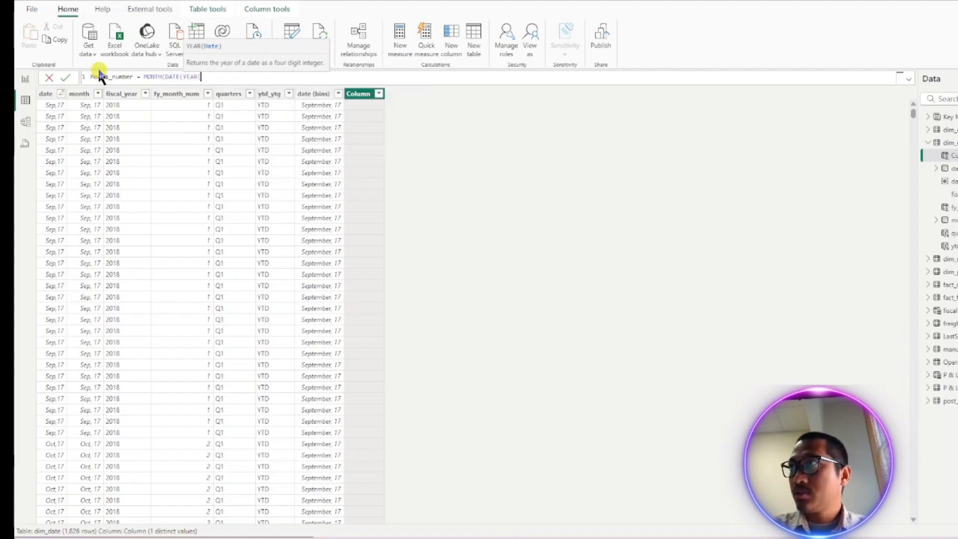
type("[date")
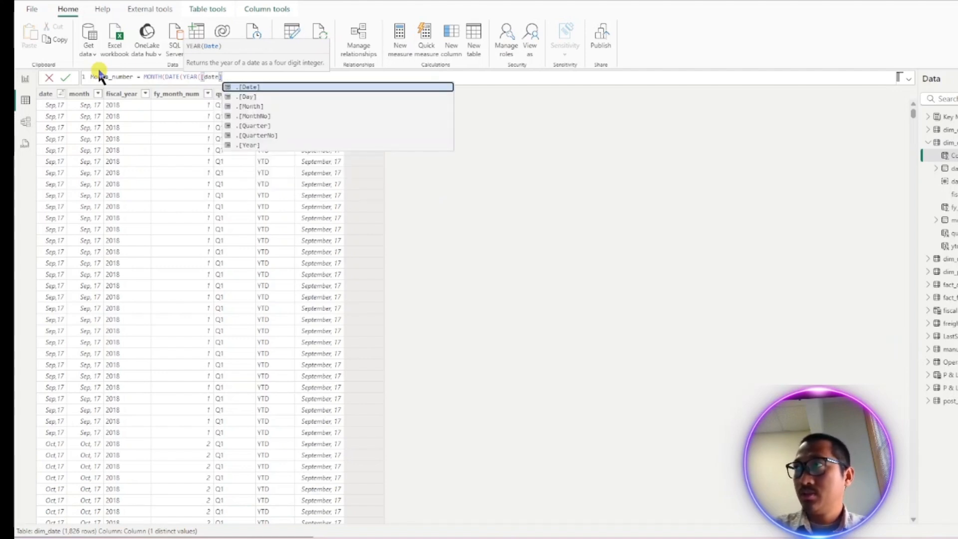
type(")")
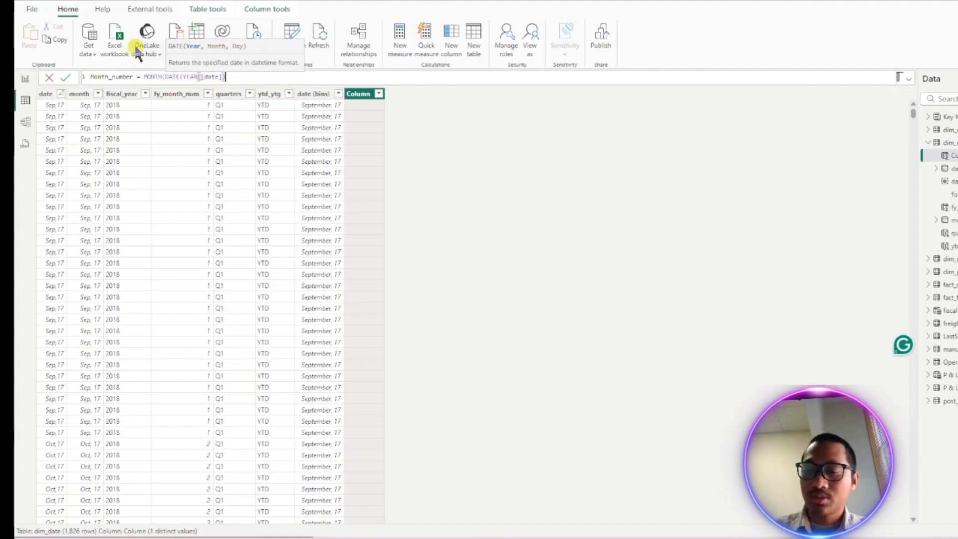
- Add MONTH([date]) as the month argument of the DATE function
type(",")
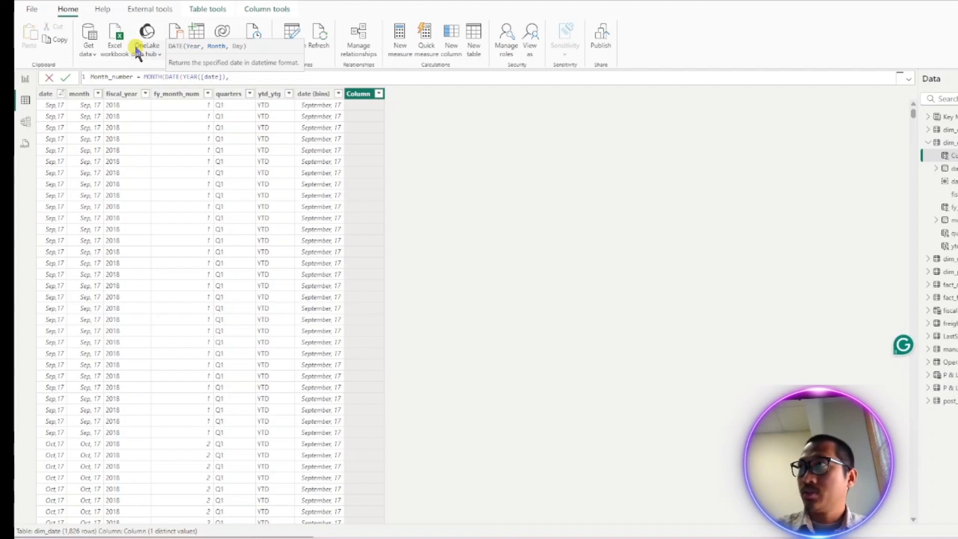
type(" month")
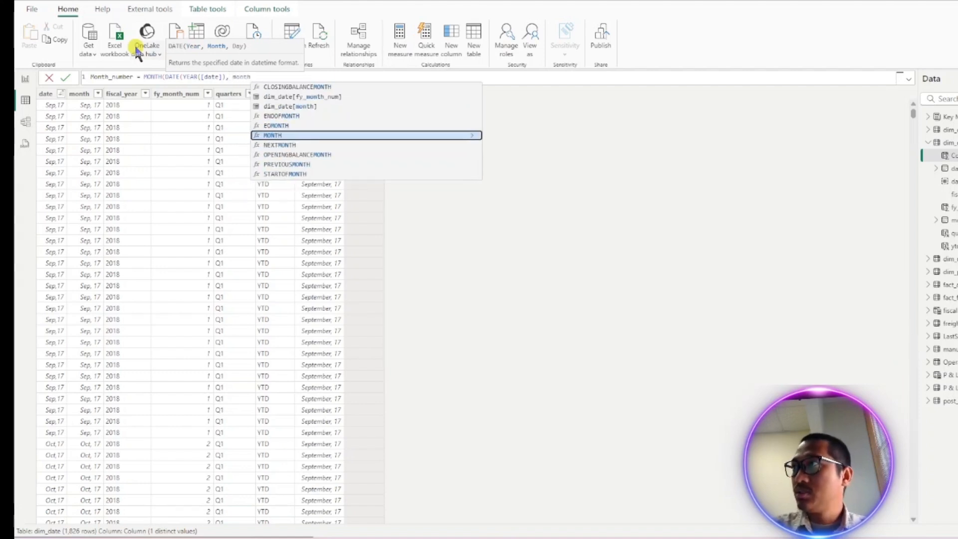
key("Tab")
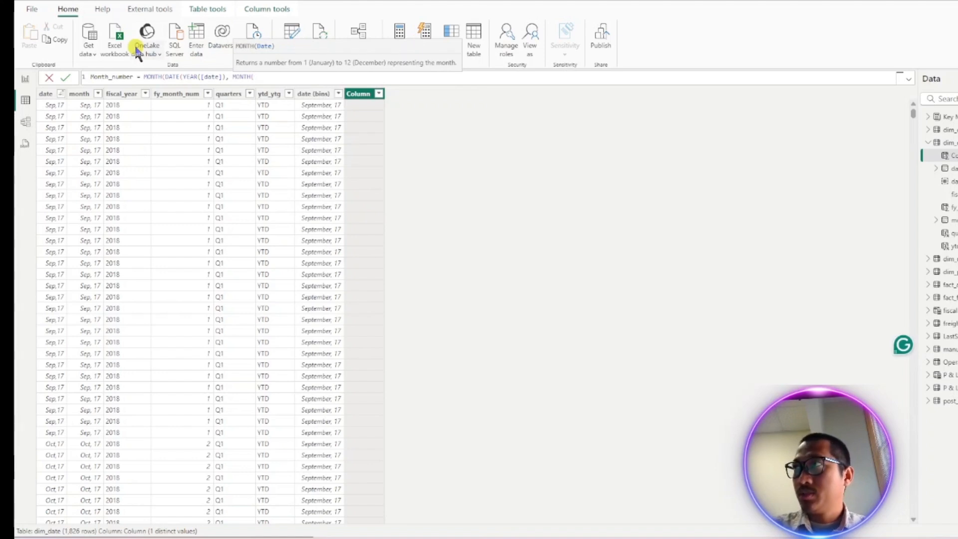
type("[da")
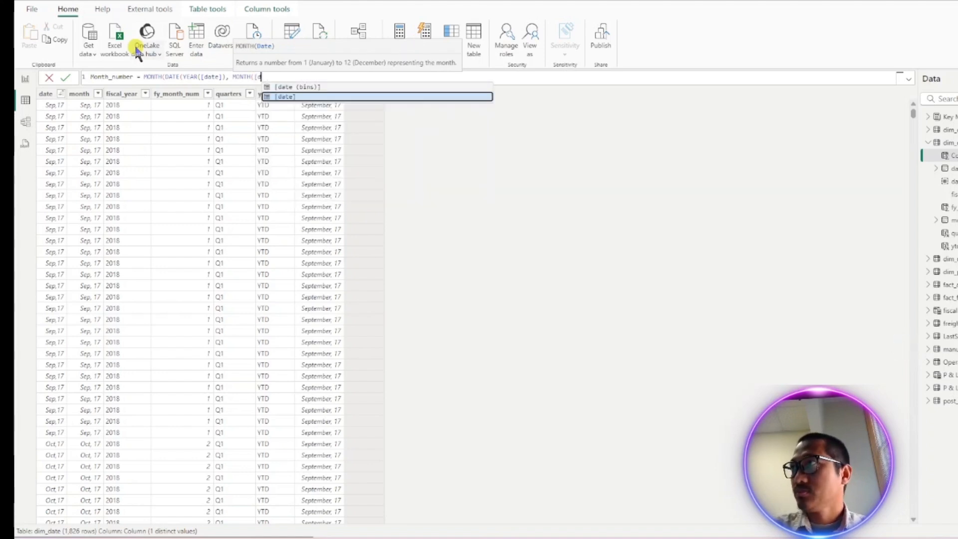
type("te (bi")
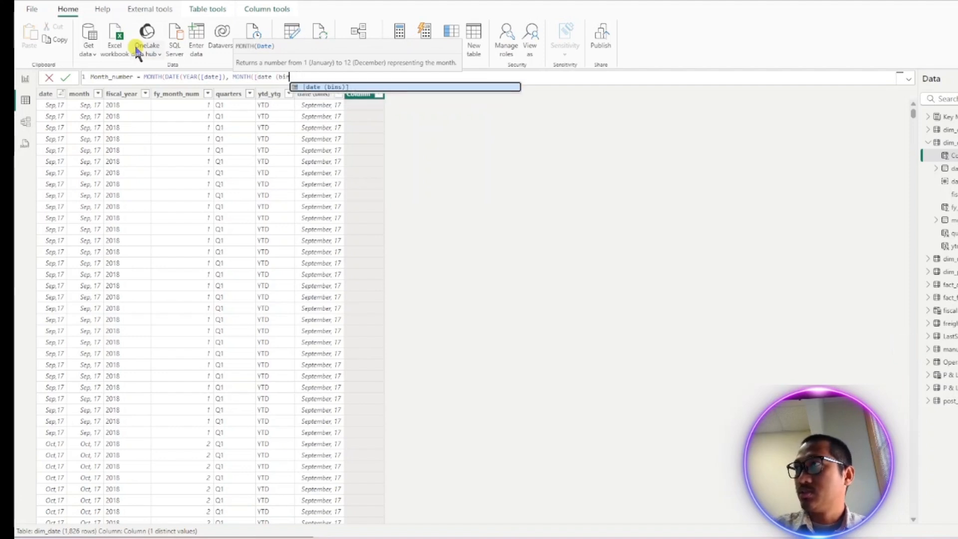
key("BackSpace")
key("BackSpace")
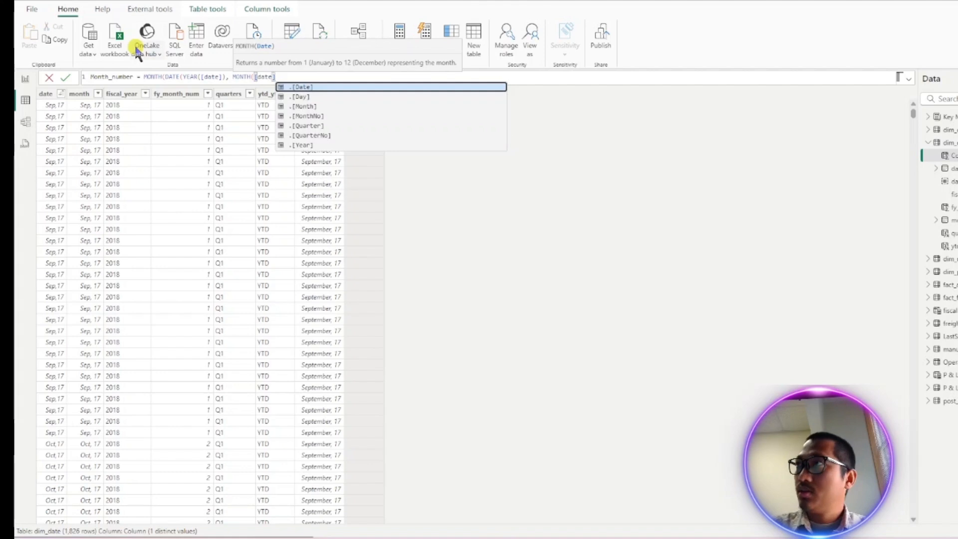
type("]),")
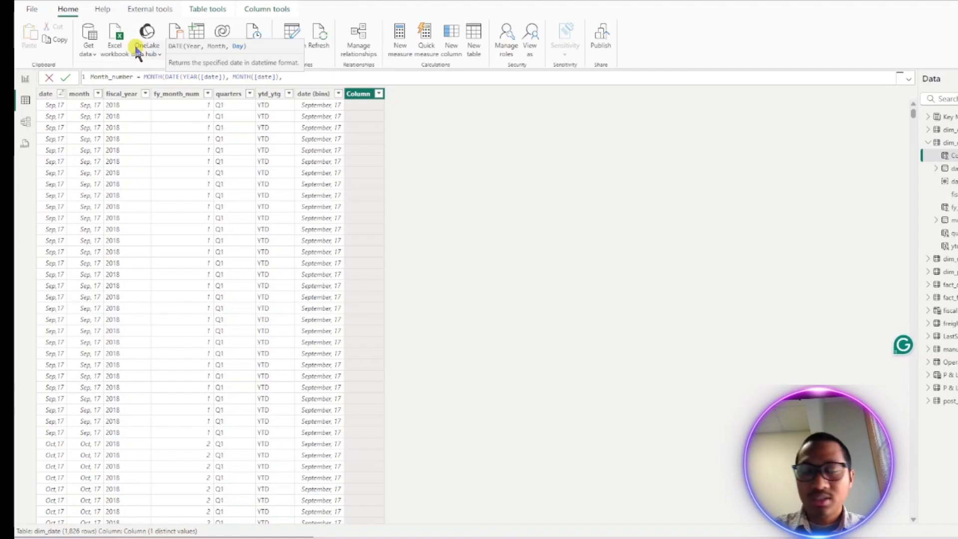
type("1)")
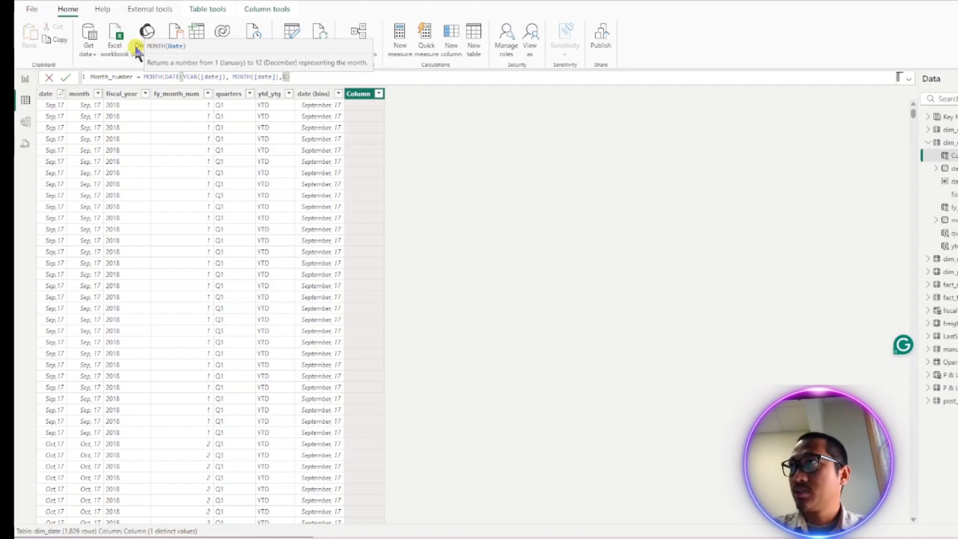
key("BackSpace")
key("BackSpace")
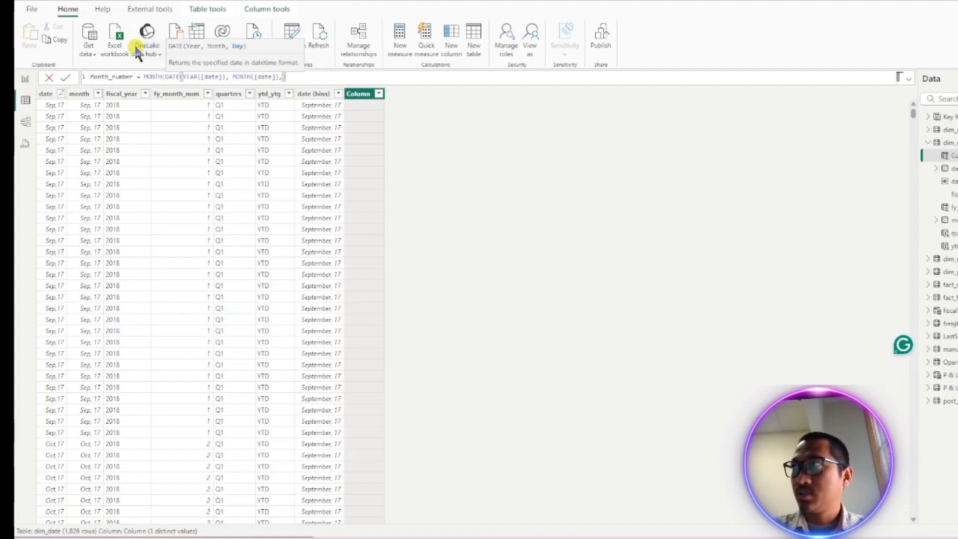
- Add DAY([date]) as the day argument, close the brackets and commit the Month_number formula
type("day")
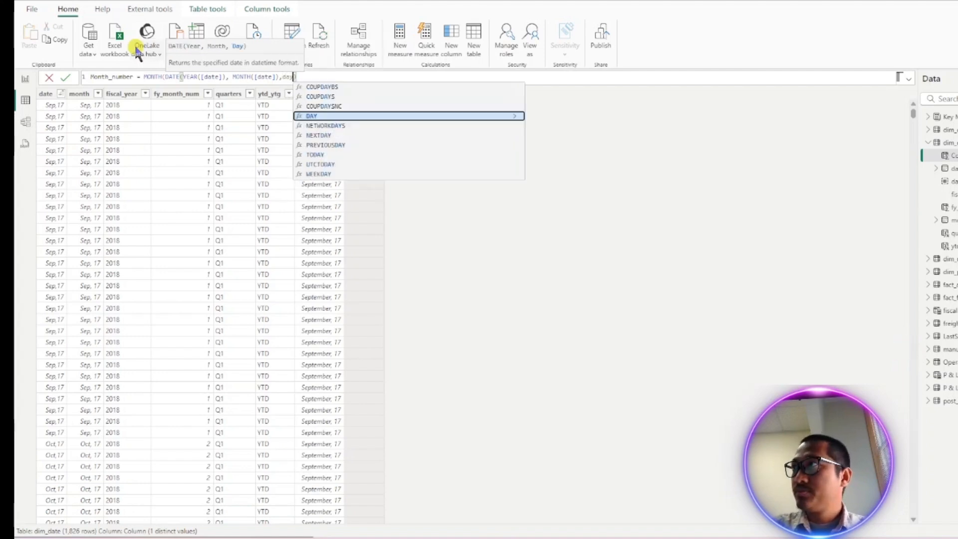
key("Tab")
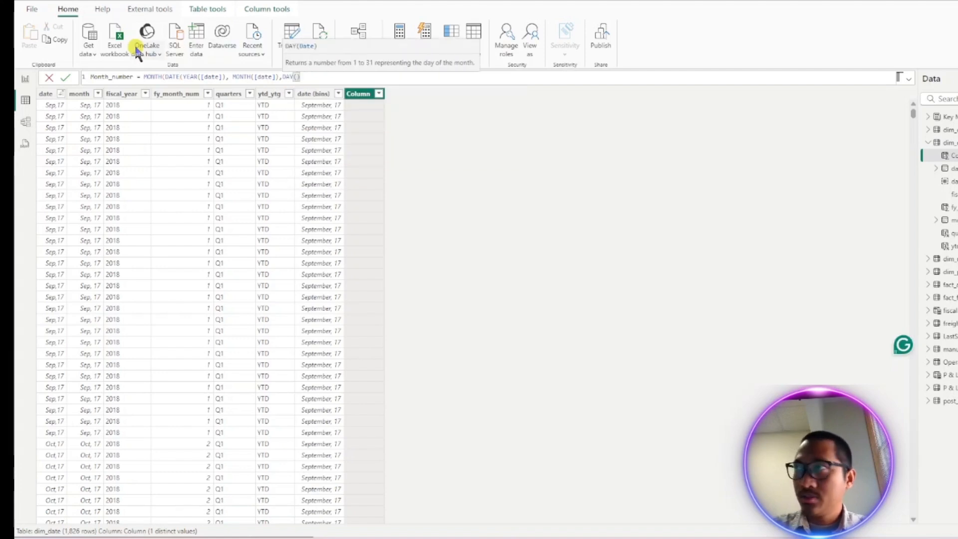
type("[date")
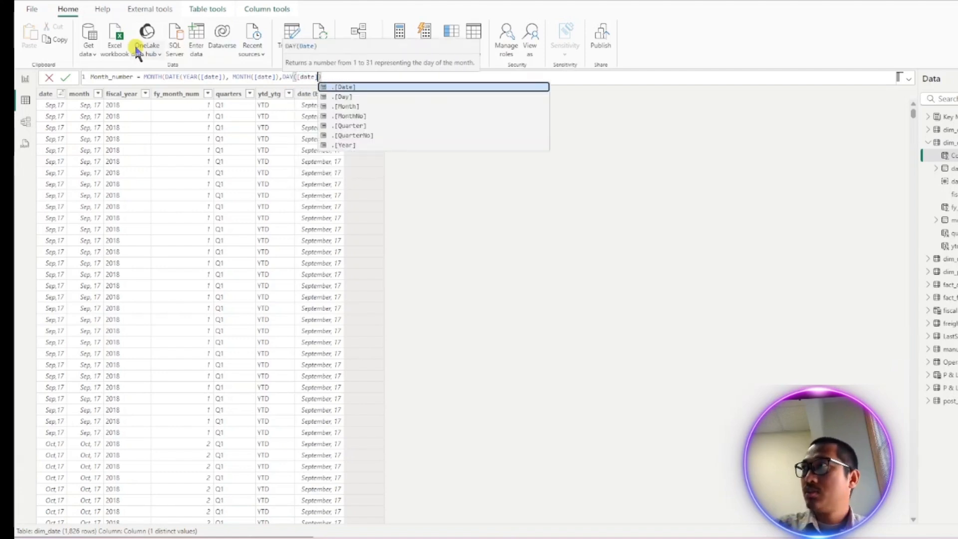
type("]")
key("Return")
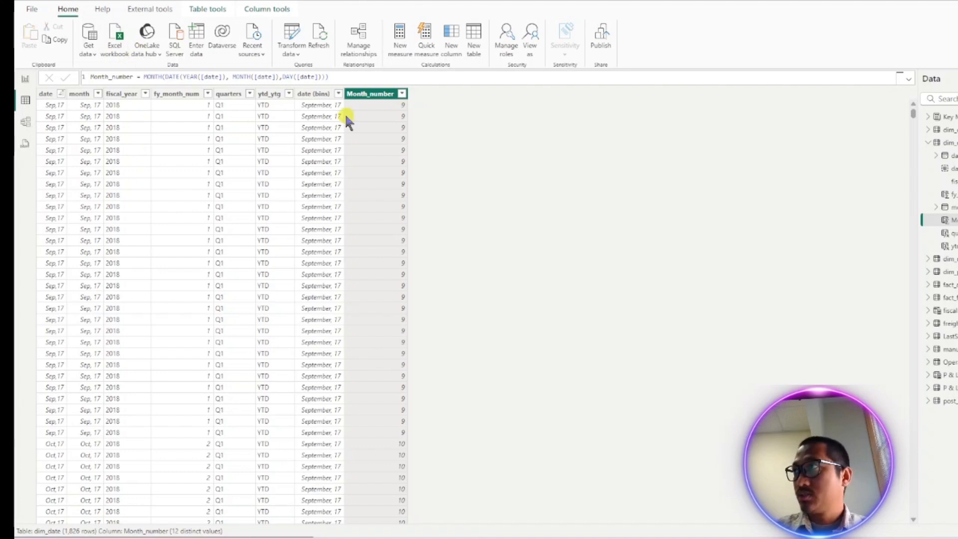
- Replace the DAY([date]) argument with 1 so the formula reads MONTH(DATE(YEAR([date]), MONTH([date]),1))
left_click(322, 78)
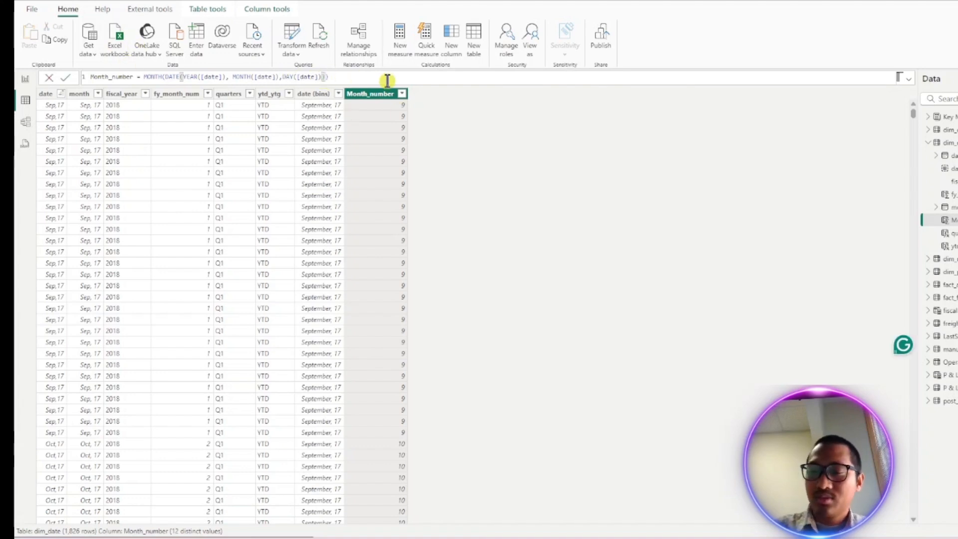
key("BackSpace")
key("BackSpace")
key("BackSpace")
key("BackSpace")
key("BackSpace")
key("BackSpace")
key("BackSpace")
key("BackSpace")
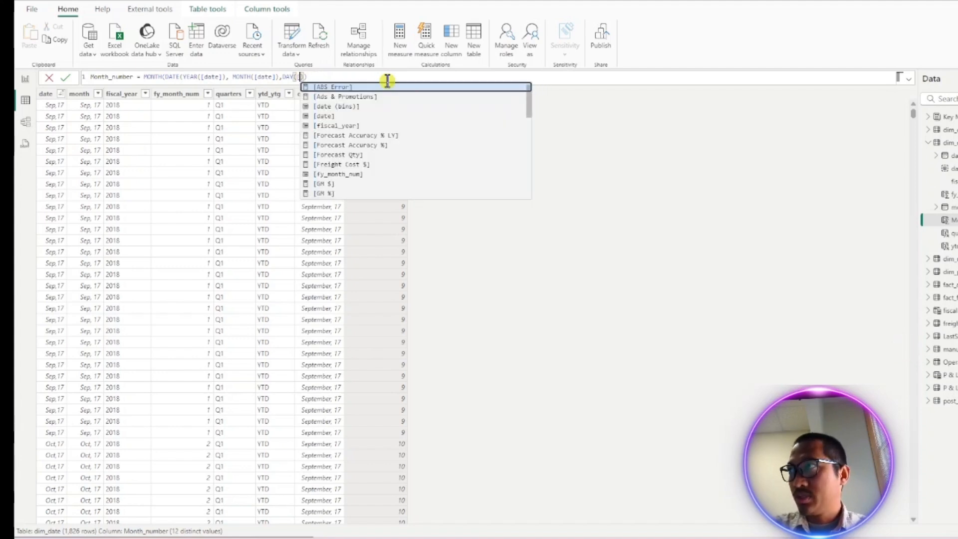
key("BackSpace")
key("BackSpace")
key("BackSpace")
key("BackSpace")
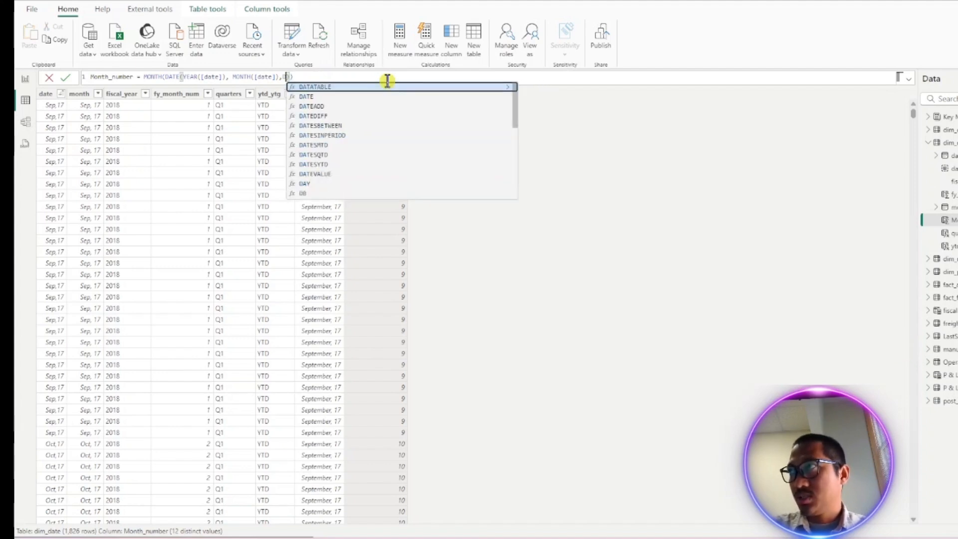
key("Delete")
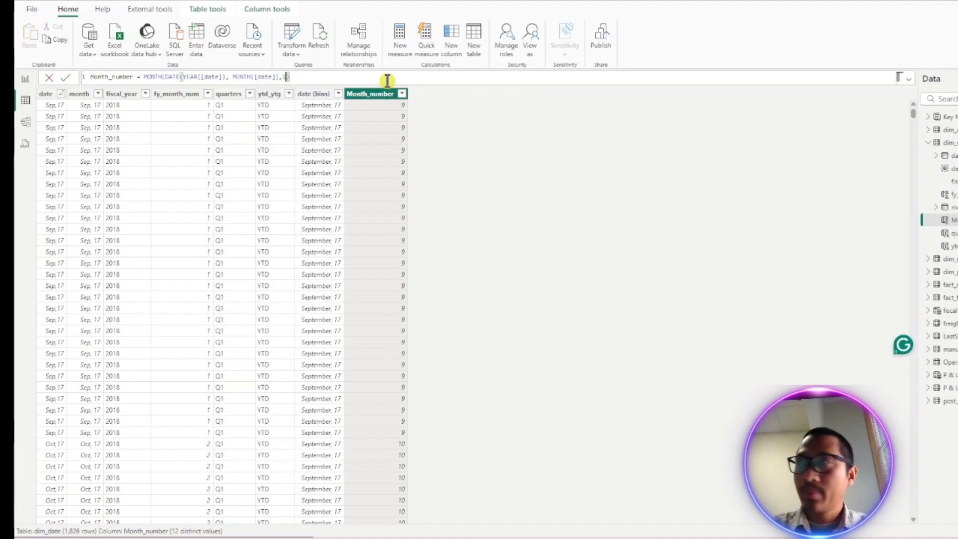
type("1))")
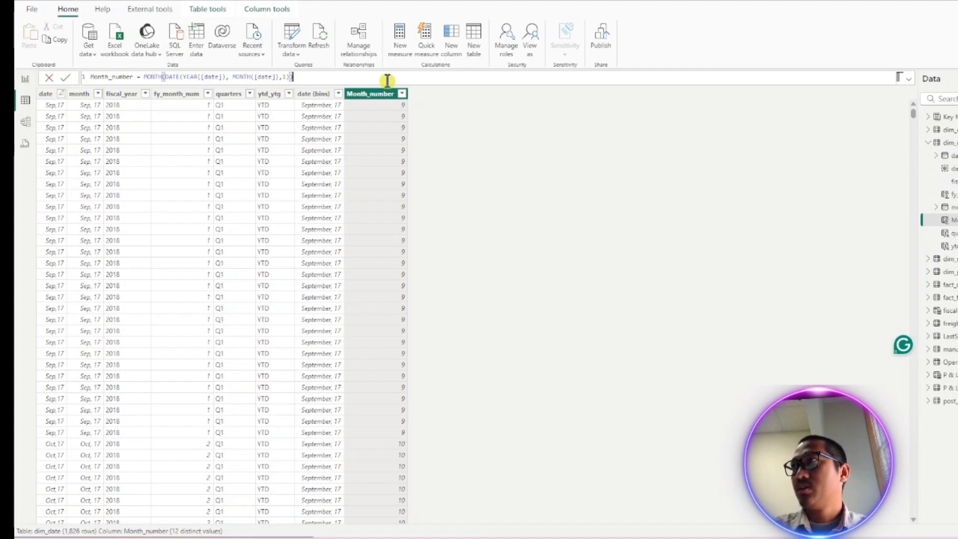
- Reformat the formula by moving DATE( and YEAR( onto their own new lines
key("Left")
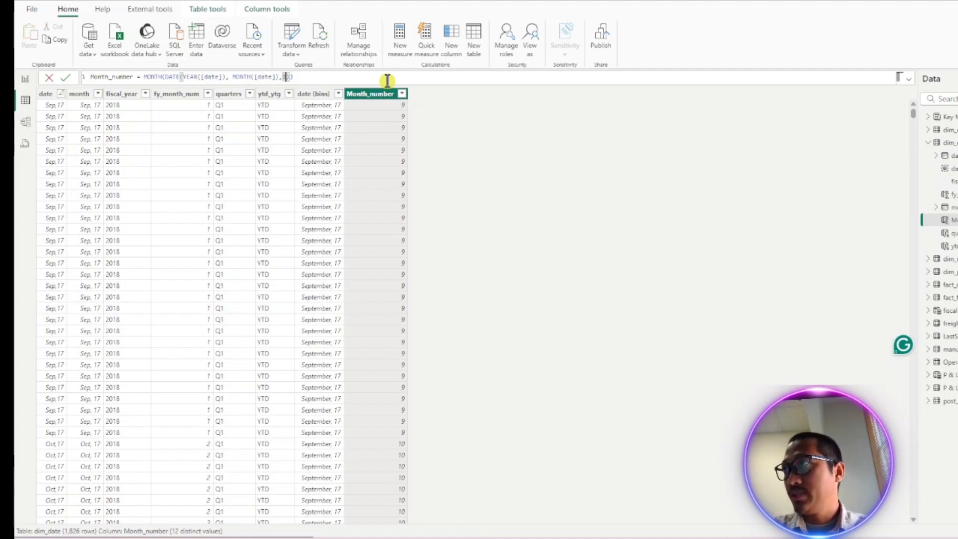
key("Left")
key("Left")
key("Left")
key("Left")
key("Left")
key("Left")
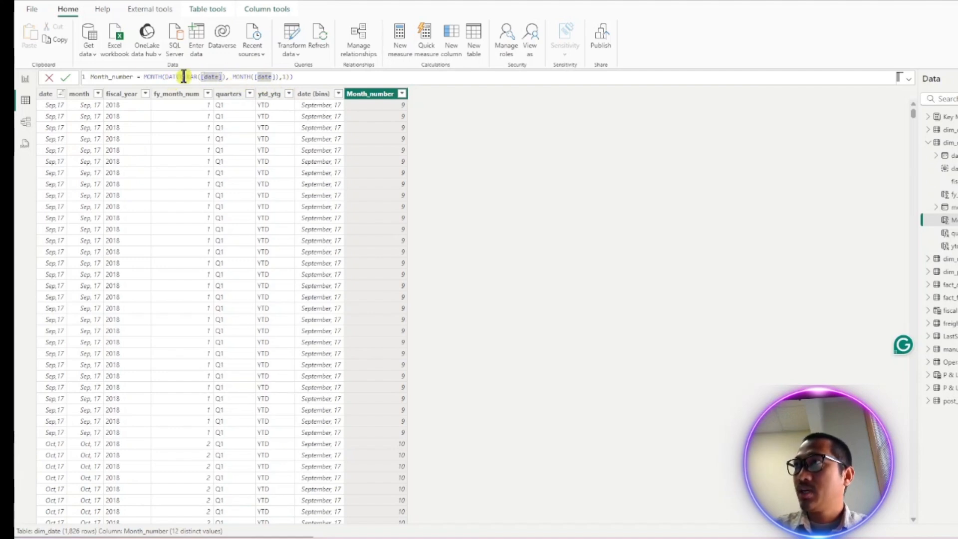
left_click(164, 75)
key("Right")
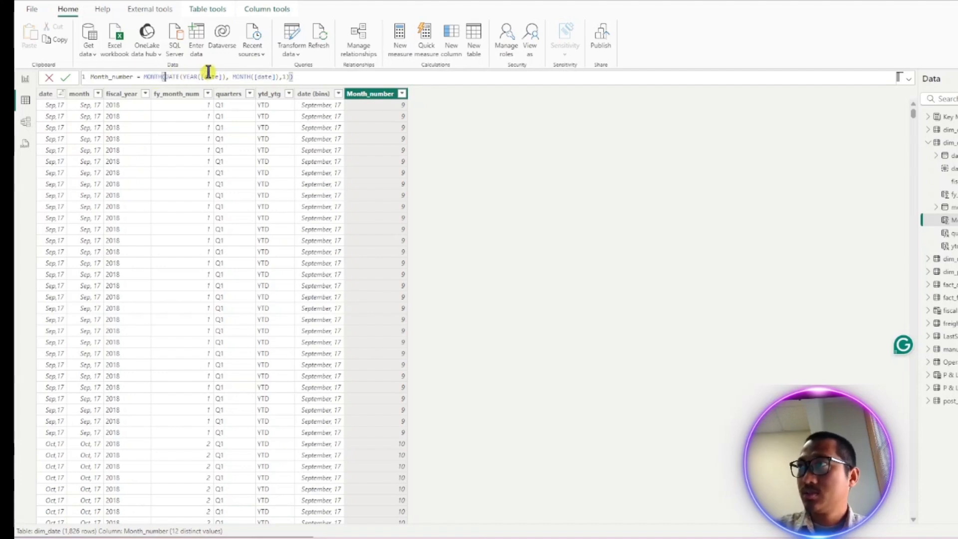
key("shift+Return")
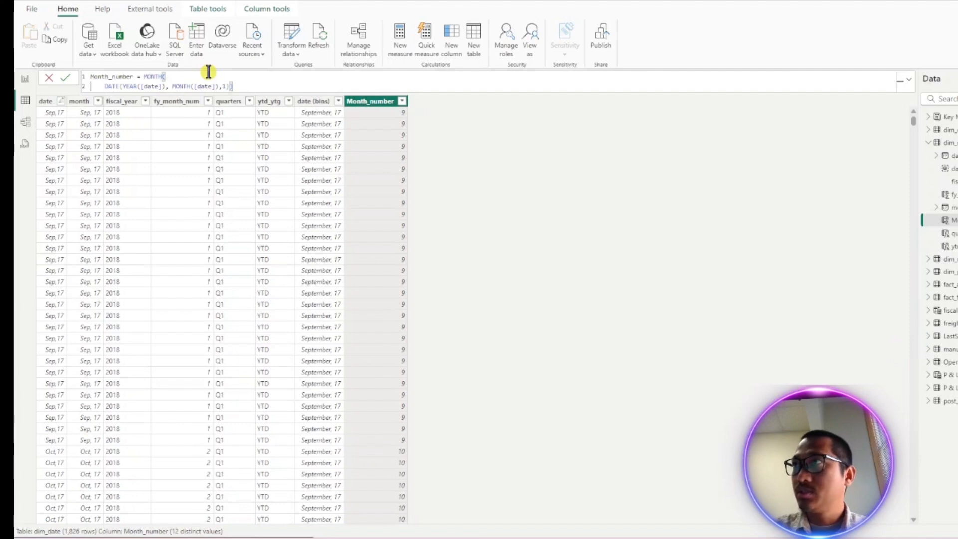
key("Right")
key("Right")
key("Right")
key("shift+Return")
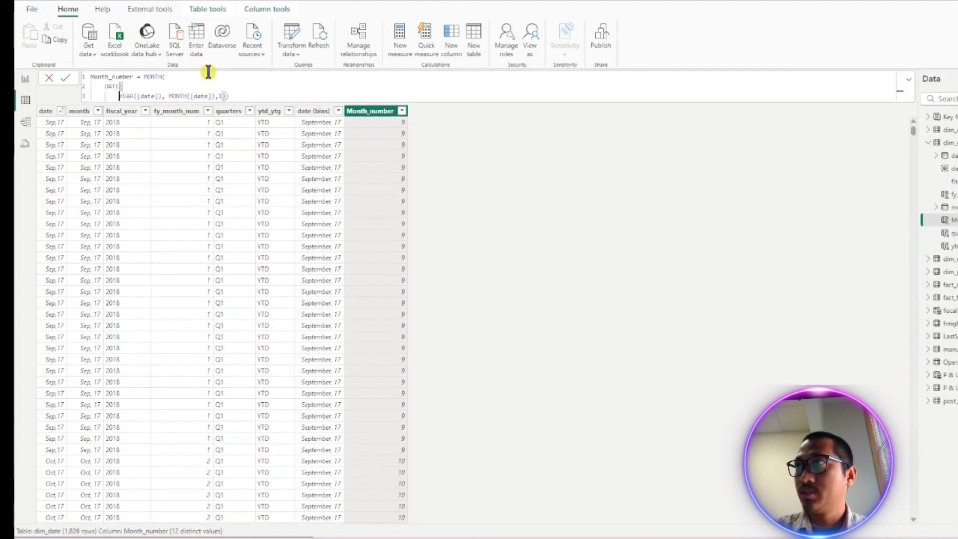
- Break the YEAR argument [date] and the following MONTH([date]) part onto separate indented lines
key("Down")
key("Right")
key("Right")
key("Right")
key("Right")
key("Right")
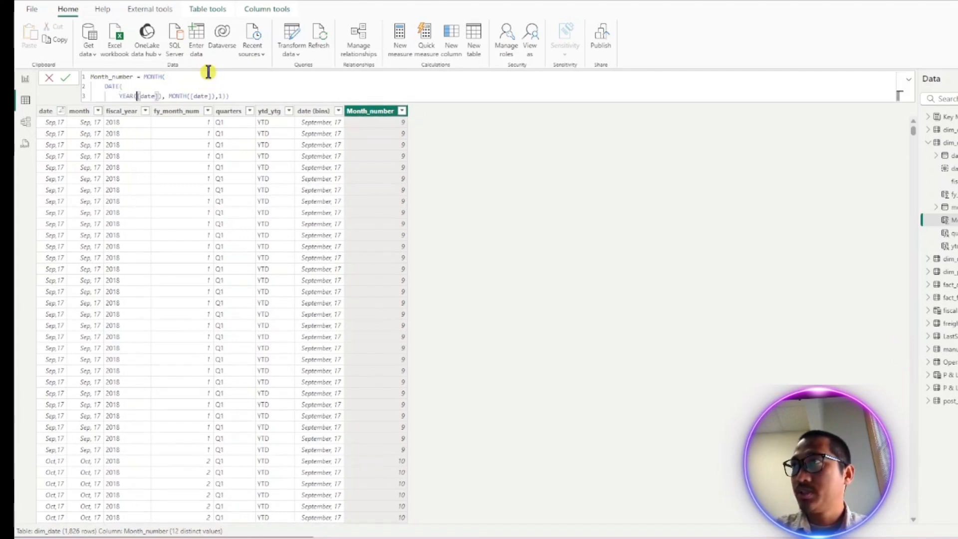
key("shift+Return")
key("Right")
key("Right")
key("Right")
key("Right")
key("Right")
key("Right")
key("Right")
key("Right")
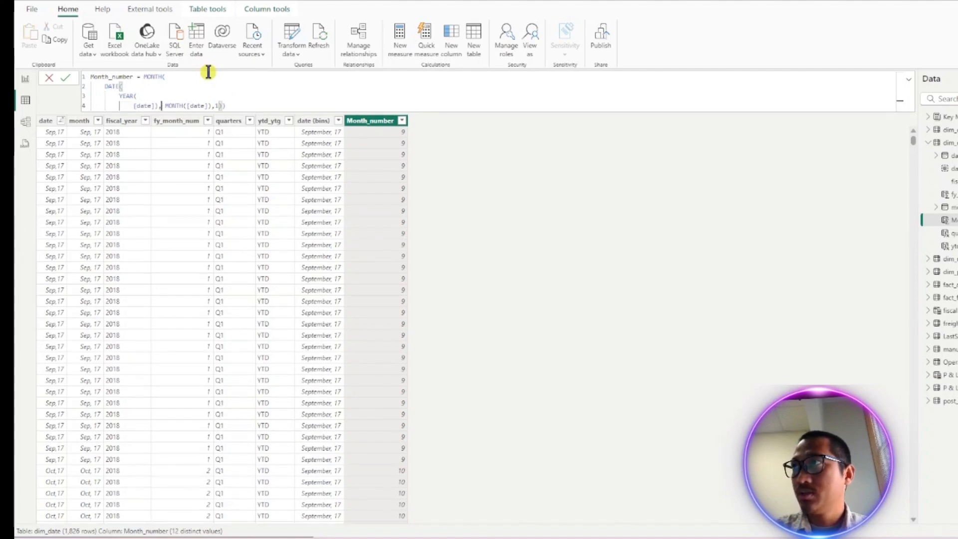
key("shift+Return")
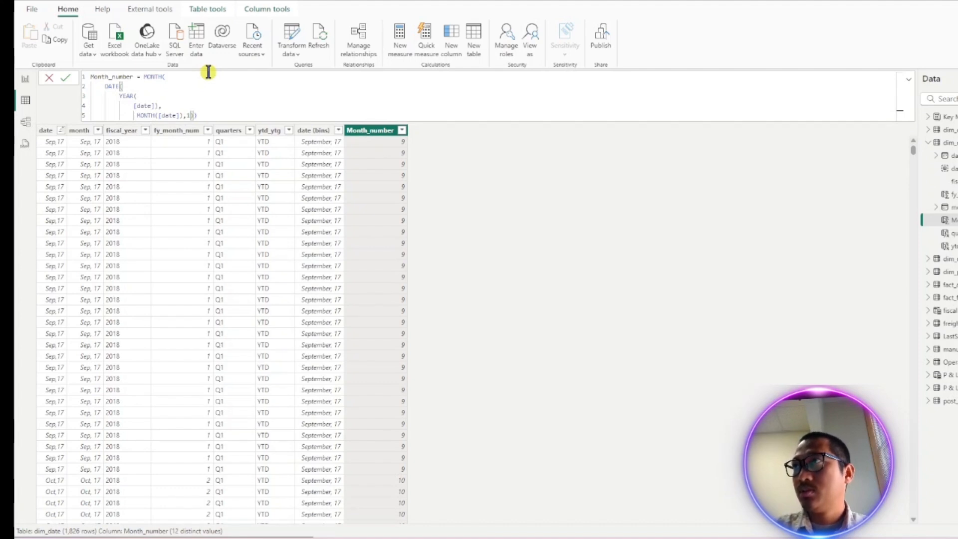
- Break the MONTH argument [date], the day argument 1 and the closing bracket onto their own lines
key("Right")
key("Right")
key("Right")
key("Right")
key("Right")
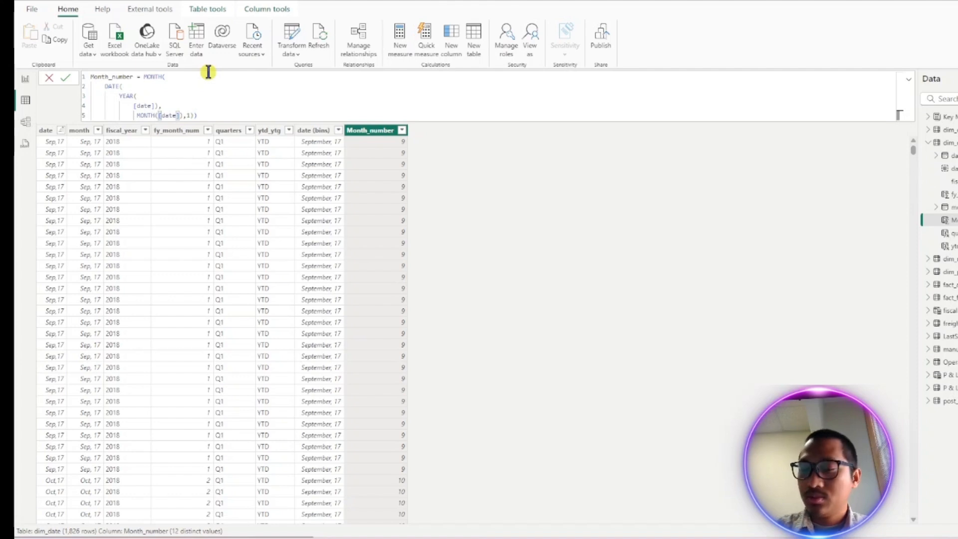
key("shift+Return")
key("Right")
key("Right")
key("Right")
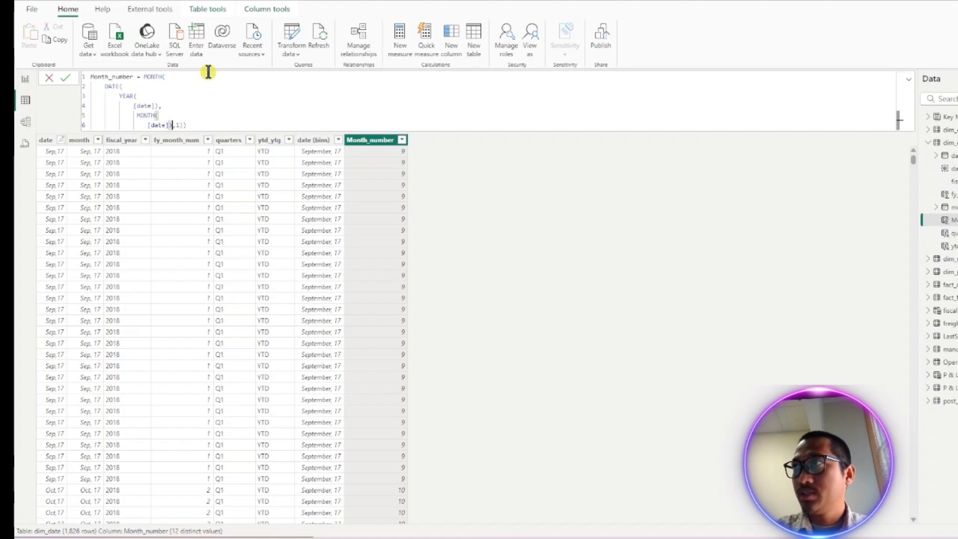
key("Right")
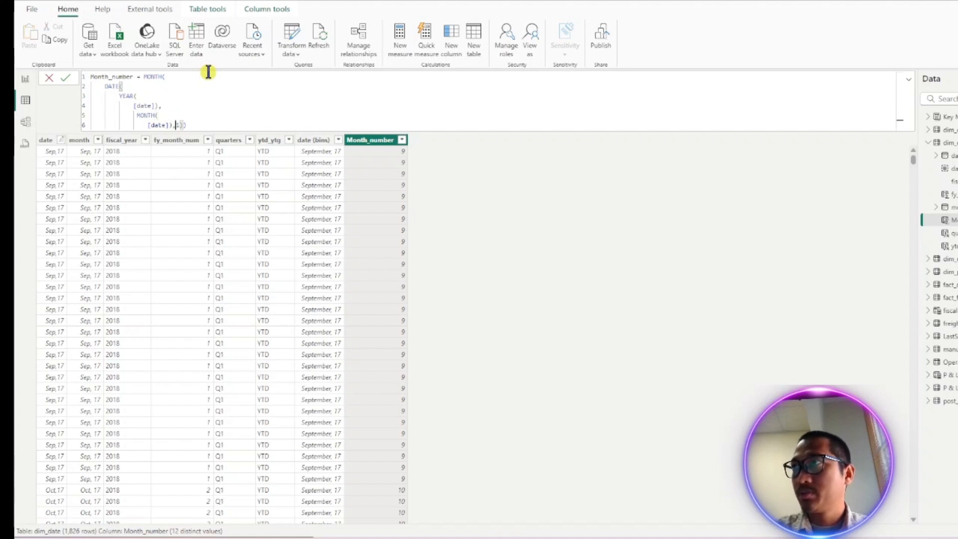
key("shift+Return")
key("Right")
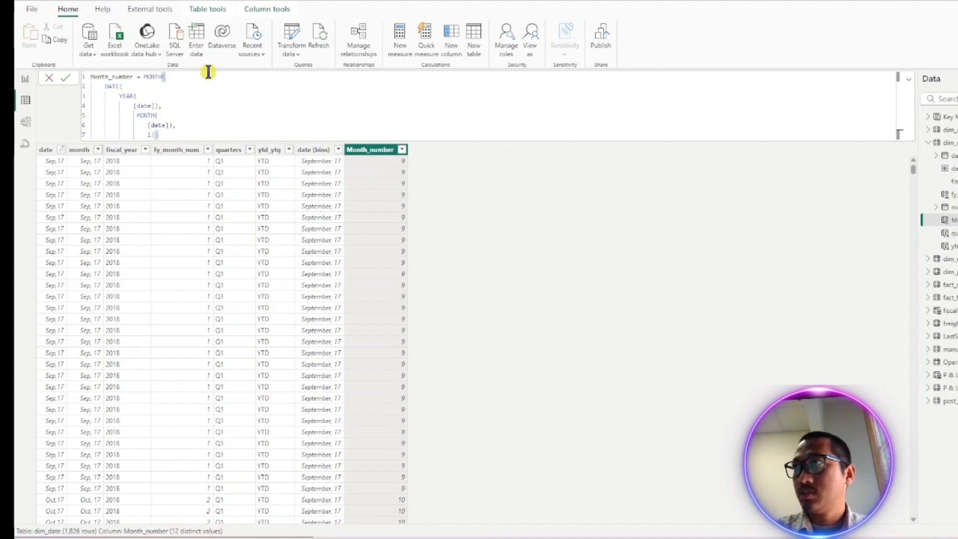
key("shift+Return")
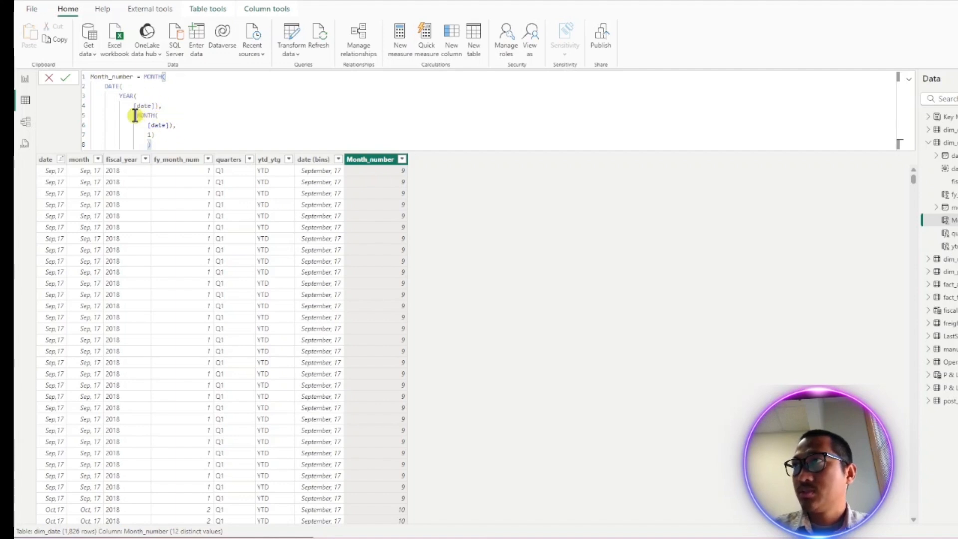
- Fix the indentation so MONTH( aligns with YEAR( and its argument lines sit neatly beneath it
key("Up")
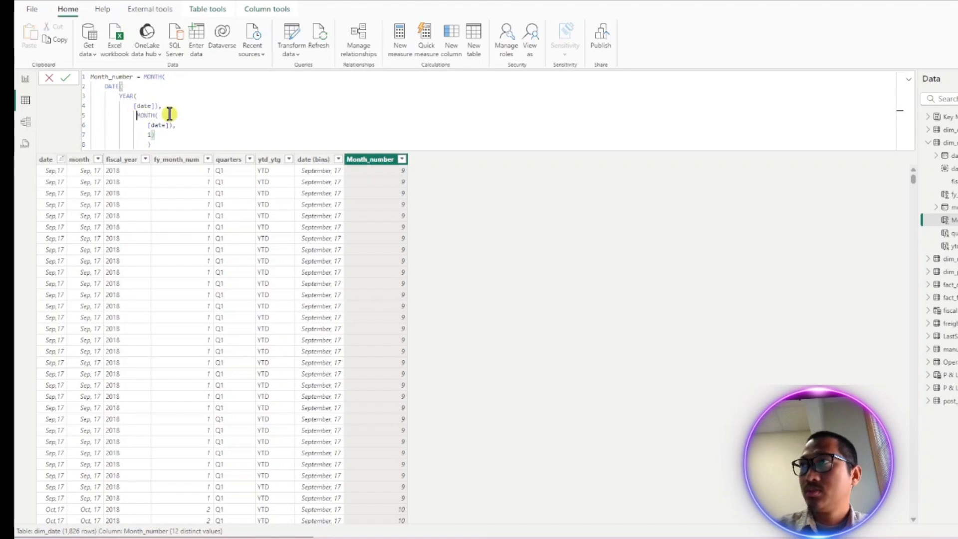
key("shift+Tab")
key("Down")
key("Down")
key("Delete")
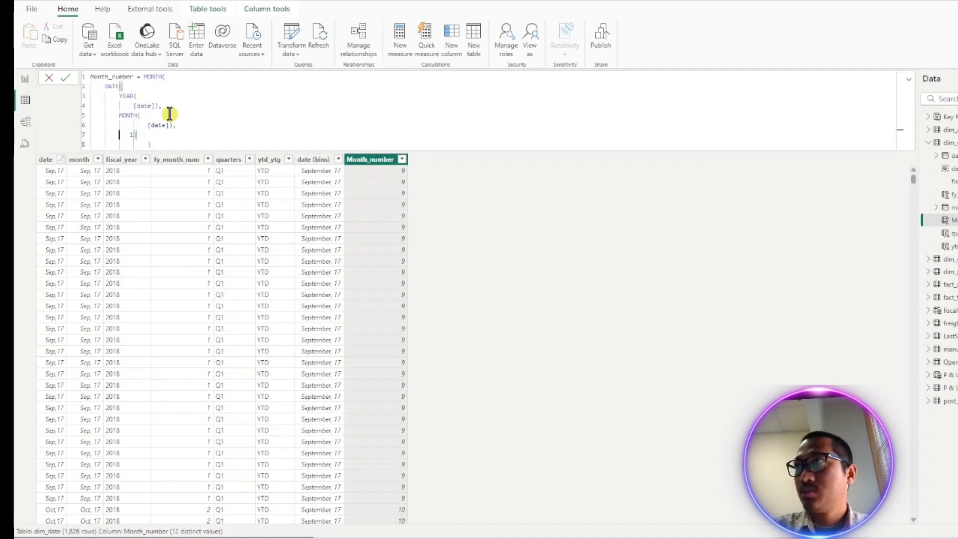
key("Delete")
key("Delete")
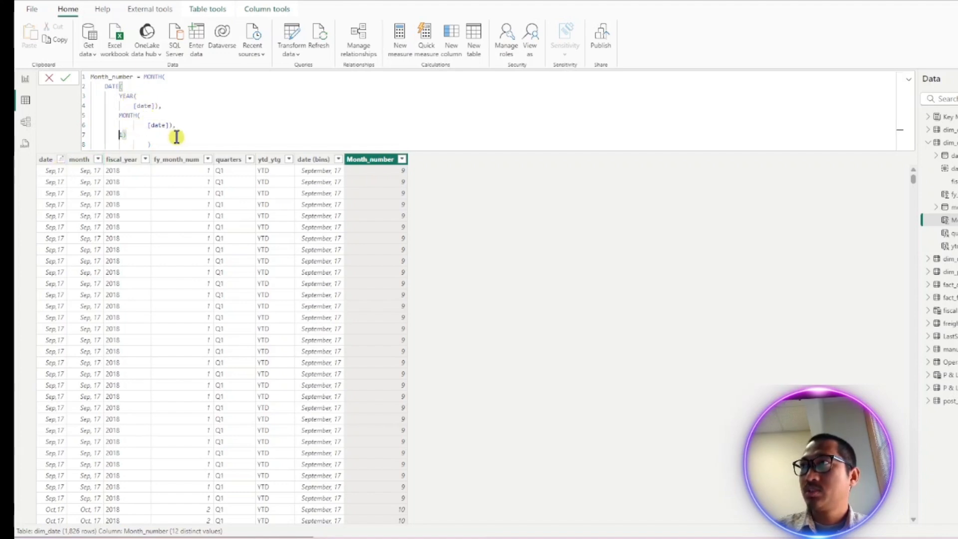
left_click(159, 125)
key("Home")
key("BackSpace")
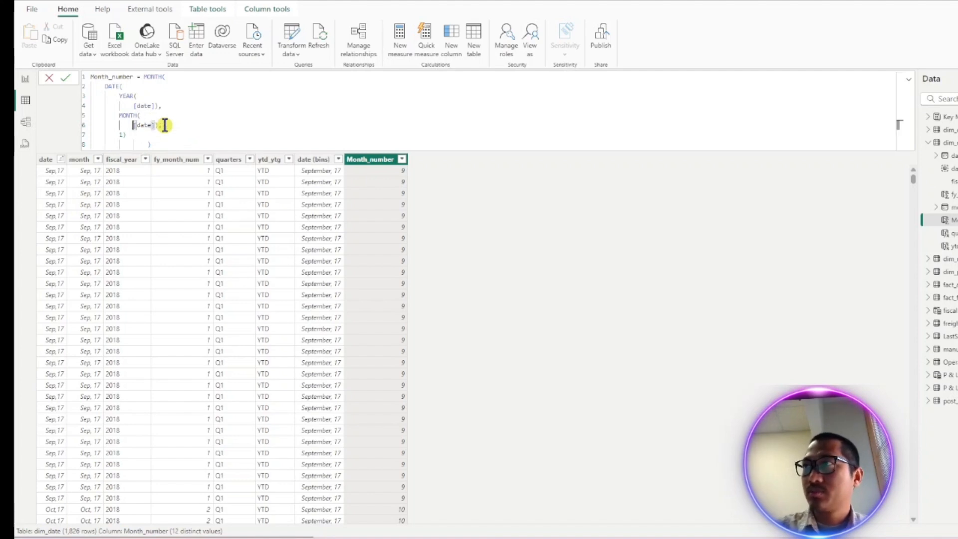
left_click(153, 144)
key("BackSpace")
key("BackSpace")
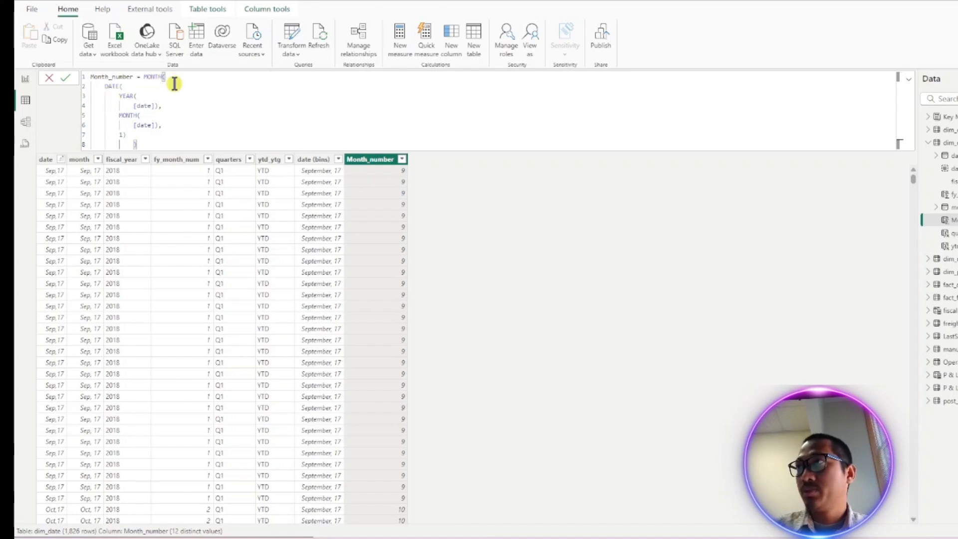
- Commit the reformatted Month_number formula and scroll through the column's values
left_click(384, 207)
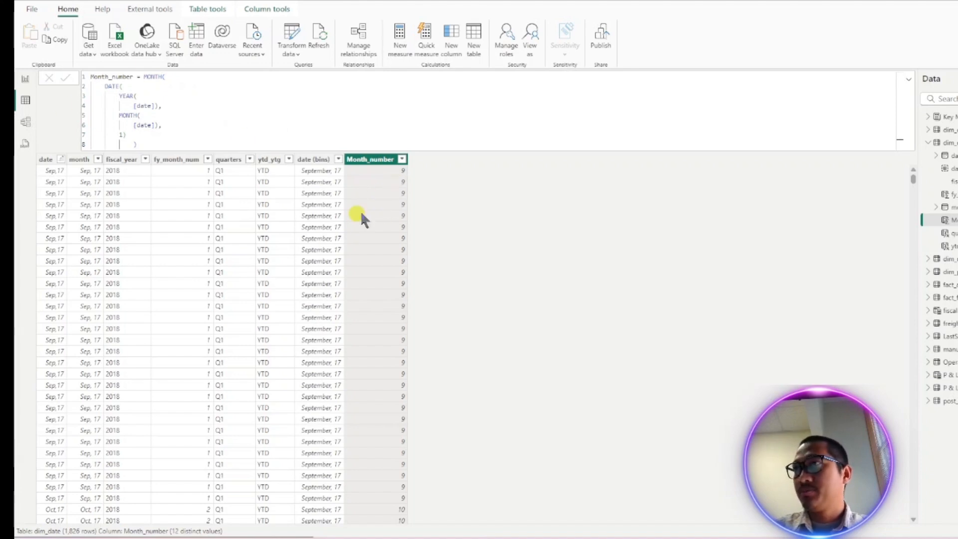
scroll(87, 281, "down", 15)
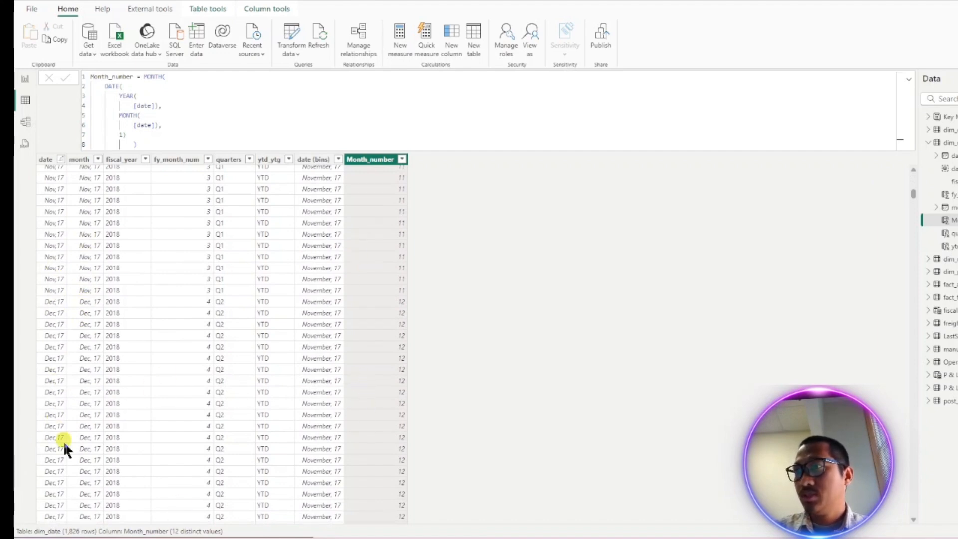
scroll(57, 425, "down", 14)
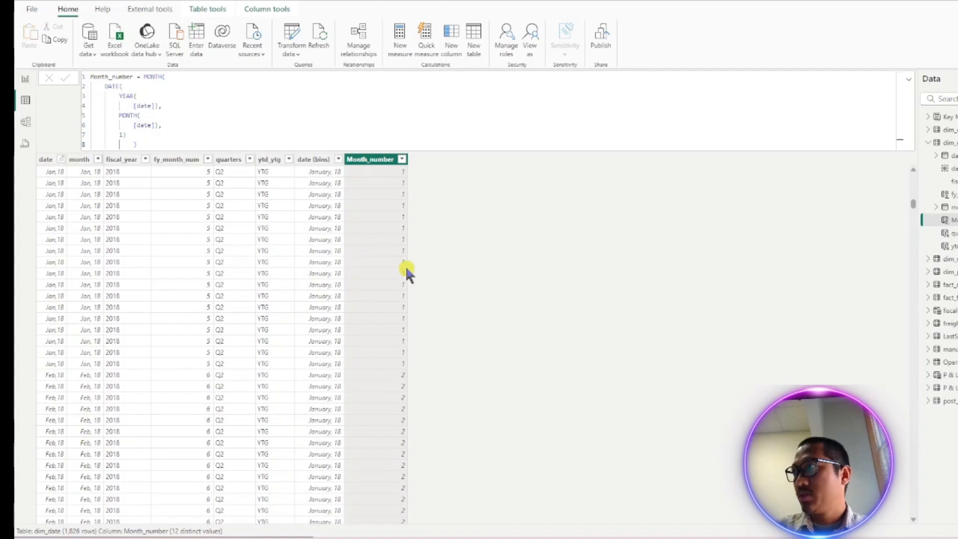
scroll(320, 382, "up", 15)
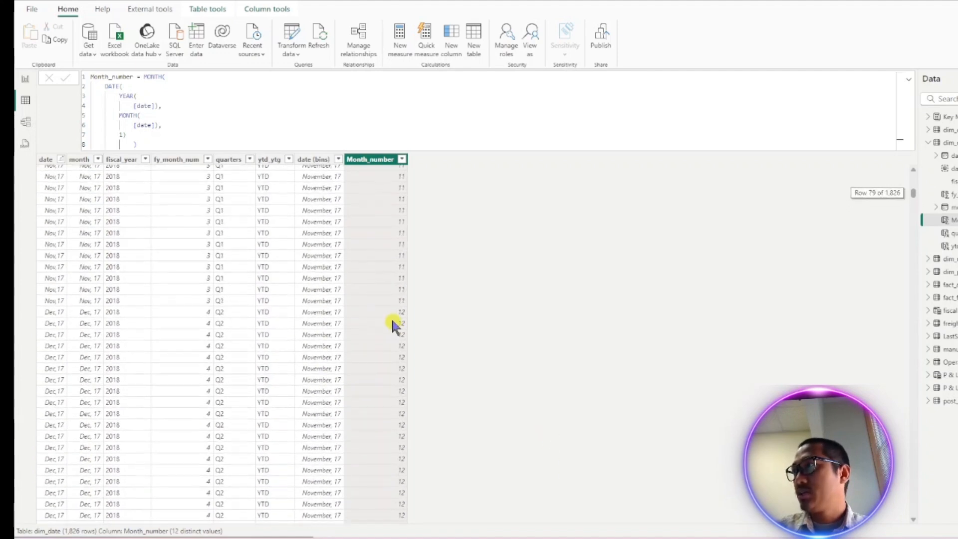
- Create a new calculated column with the formula divide_by_3 = [Month_number]/3
left_click(384, 178)
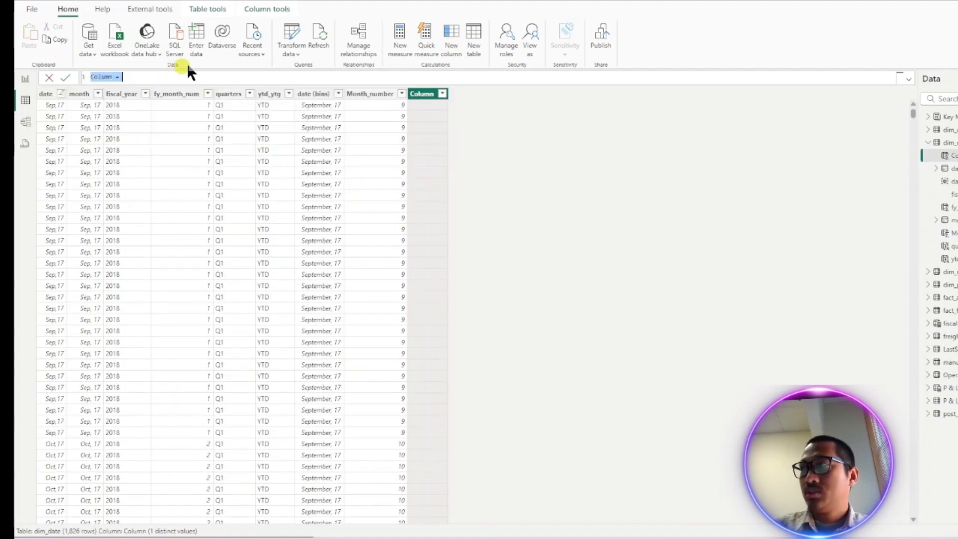
key("BackSpace")
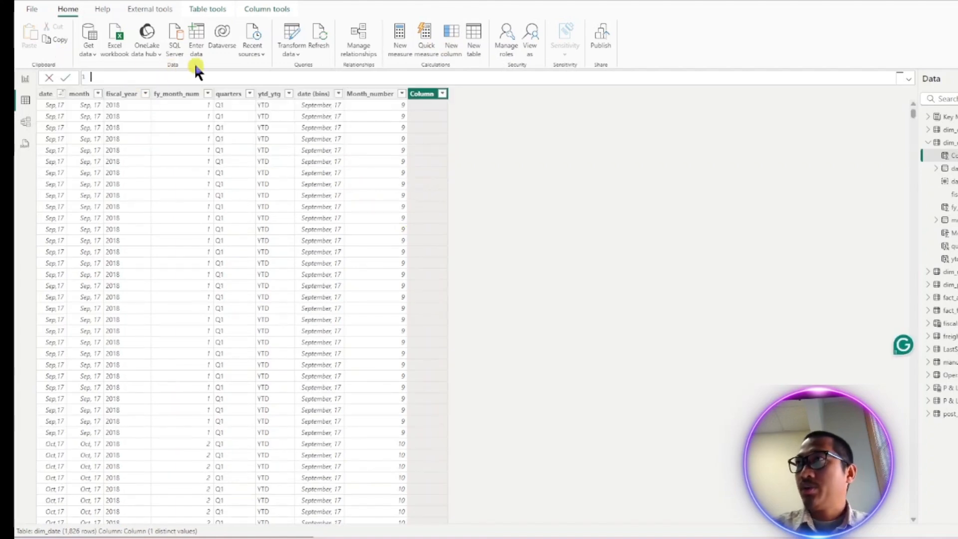
type("div")
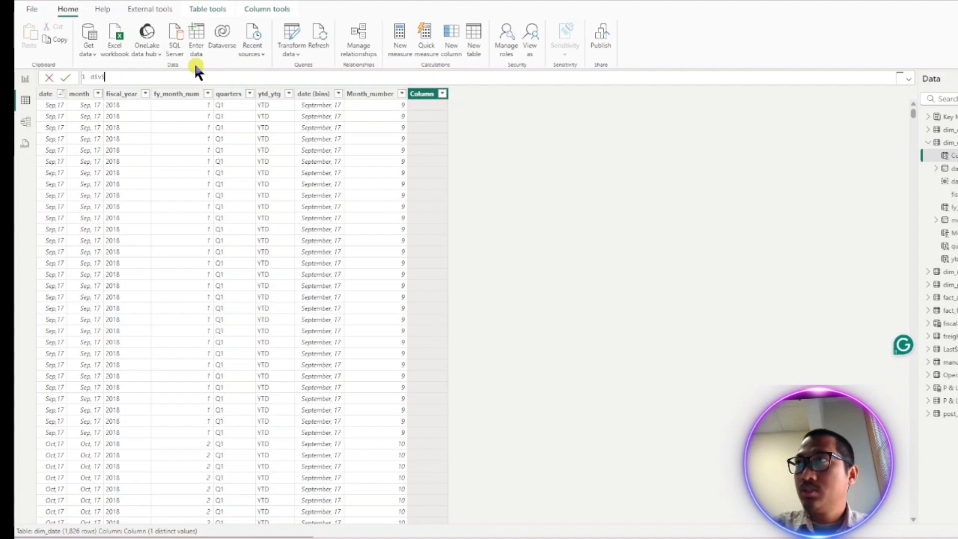
type("ide")
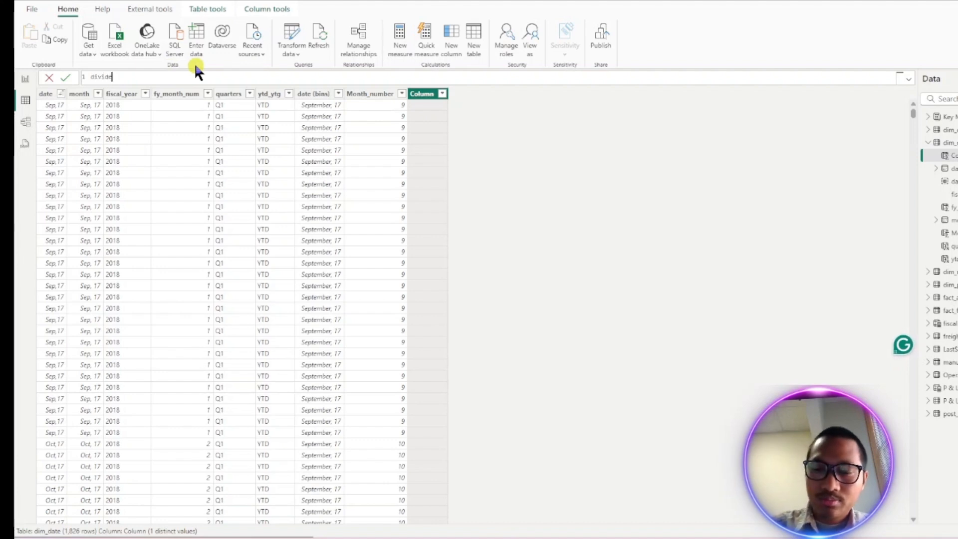
type("_by_3 =")
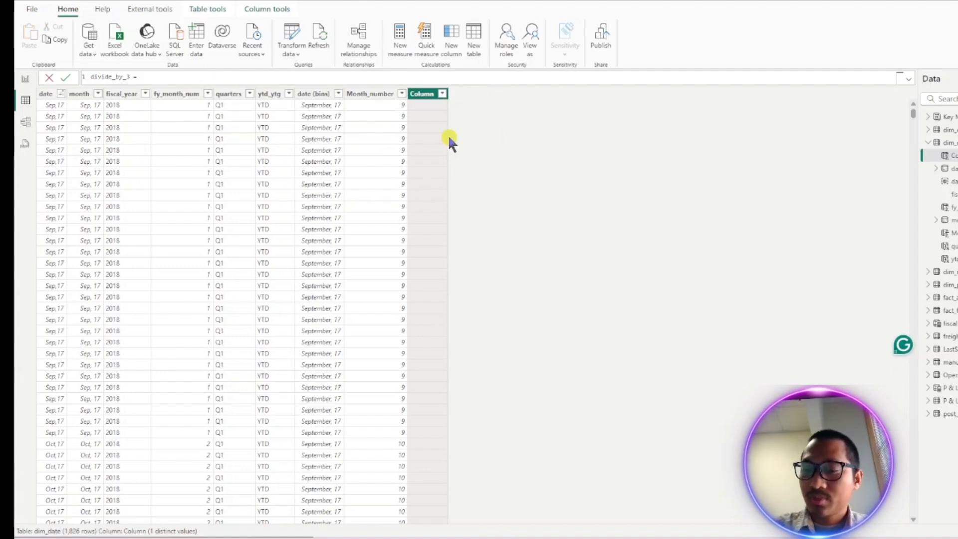
type("[")
key("Down")
key("Down")
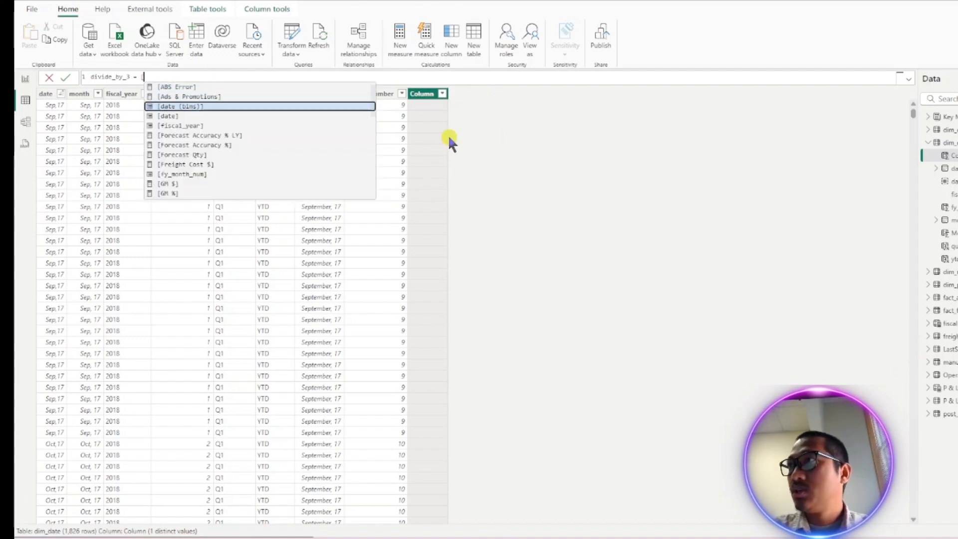
key("Down")
key("Down")
key("Down")
key("Down")
key("Down")
key("Down")
key("Down")
key("Up")
key("Up")
key("Up")
key("Up")
key("Up")
key("Up")
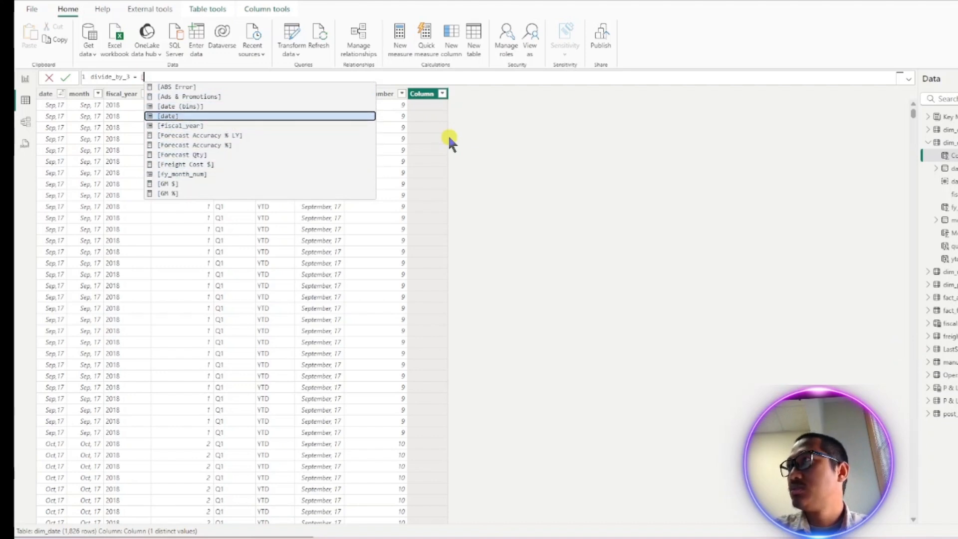
type("mon")
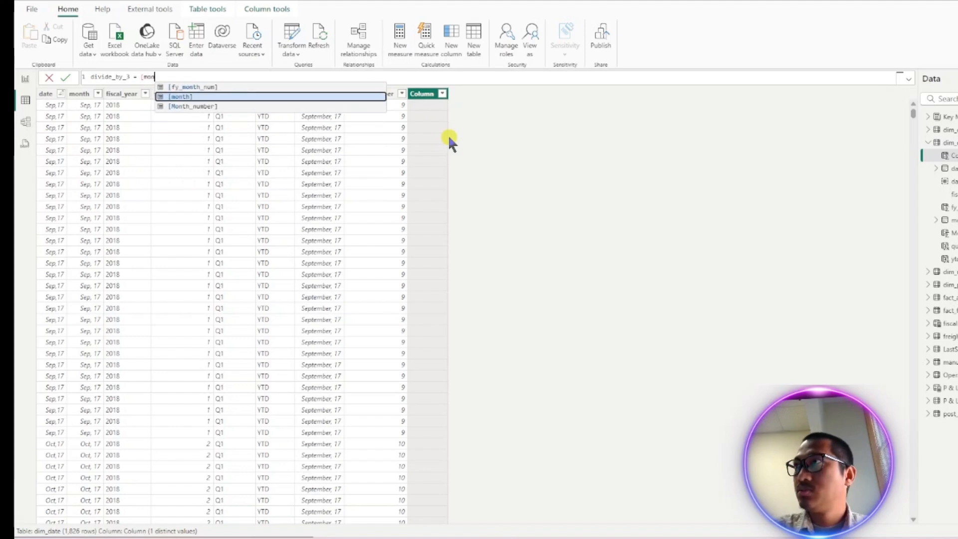
key("Down")
key("Tab")
type("/3")
key("Return")
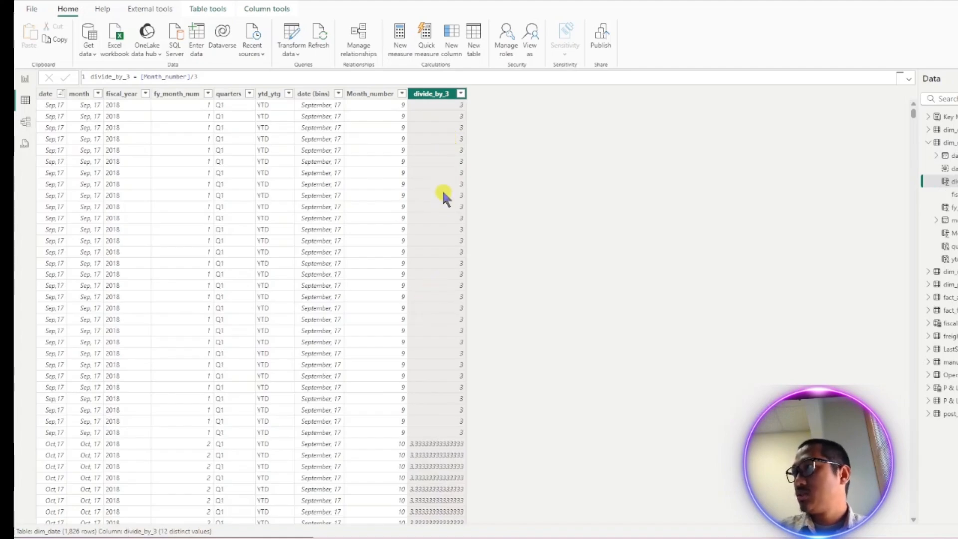
- Scroll through the table to examine the divide_by_3 values against Month_number
scroll(451, 240, "down", 20)
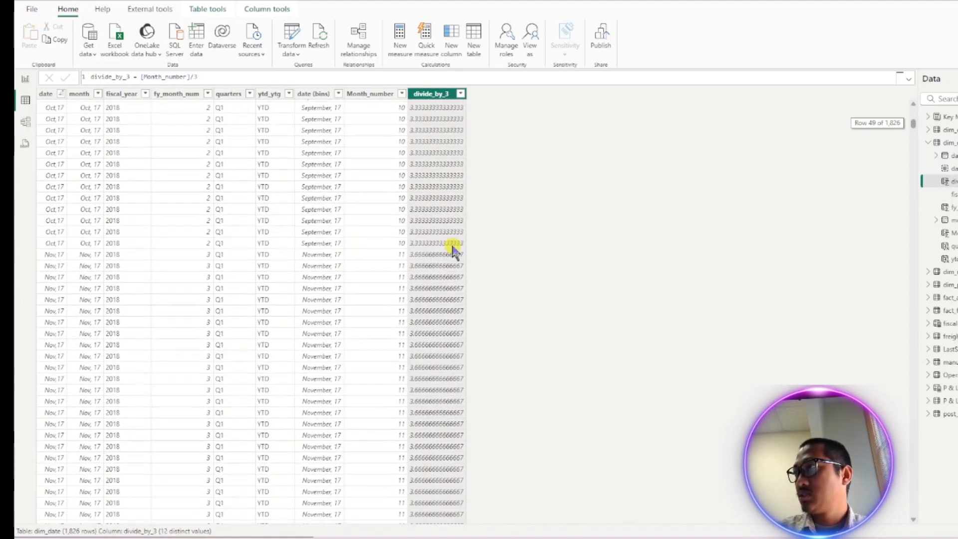
scroll(451, 240, "down", 13)
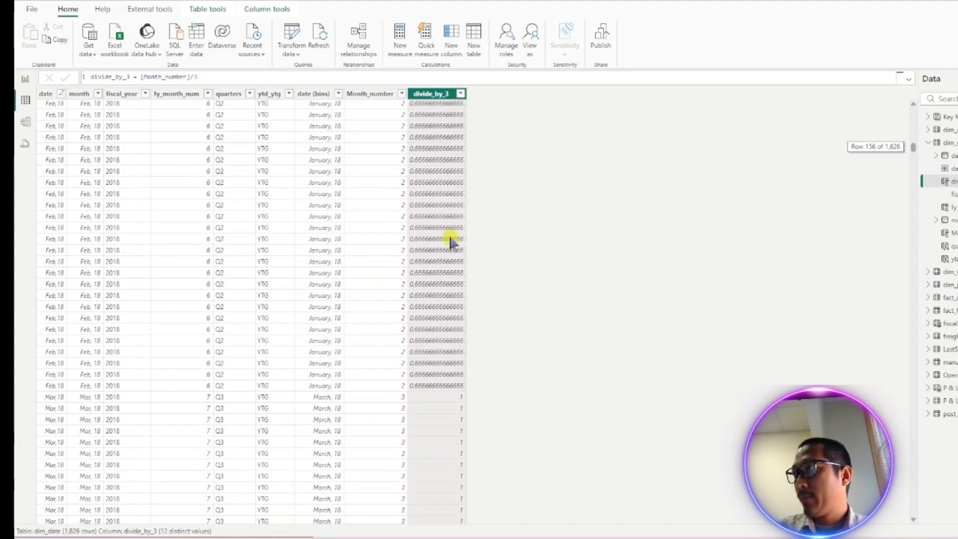
scroll(452, 242, "up", 20)
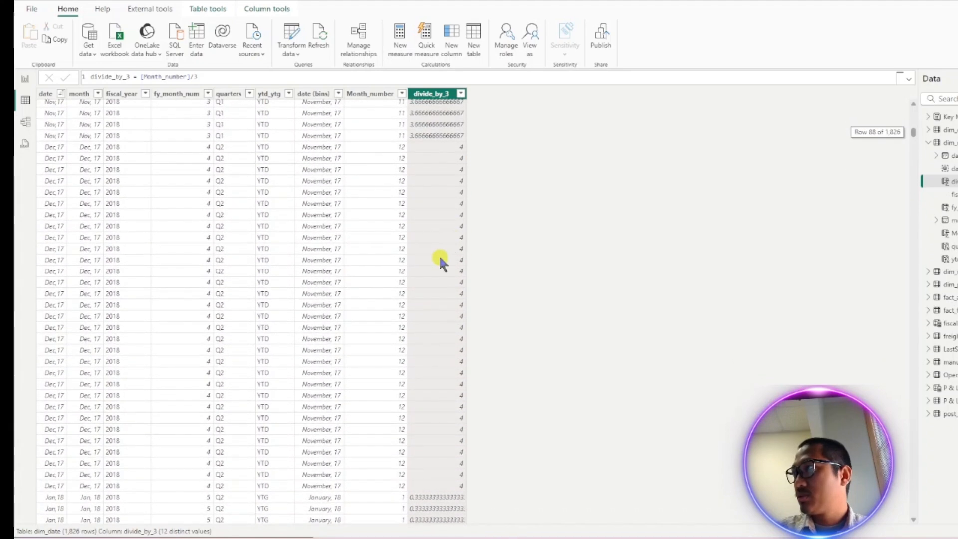
scroll(436, 220, "up", 5)
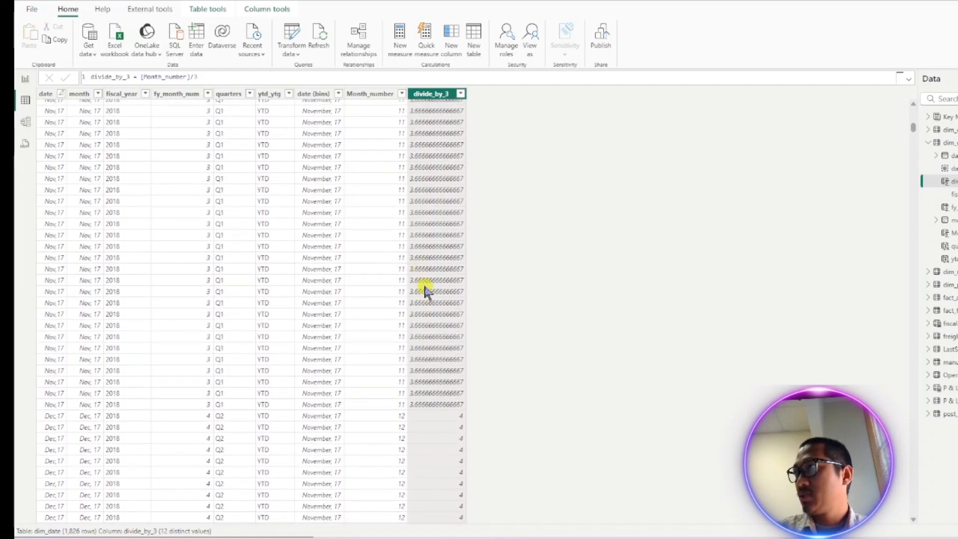
scroll(426, 285, "up", 20)
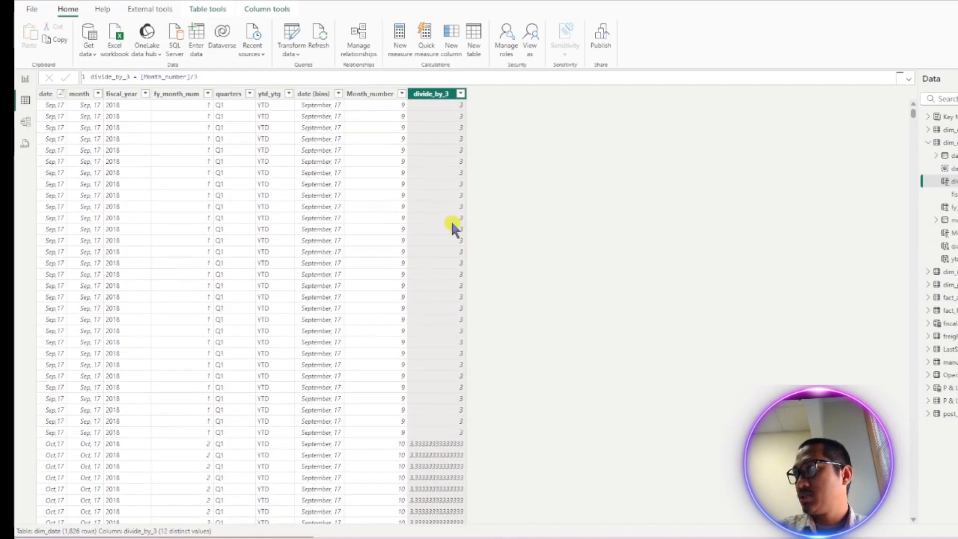
scroll(448, 221, "down", 20)
scroll(444, 341, "down", 6)
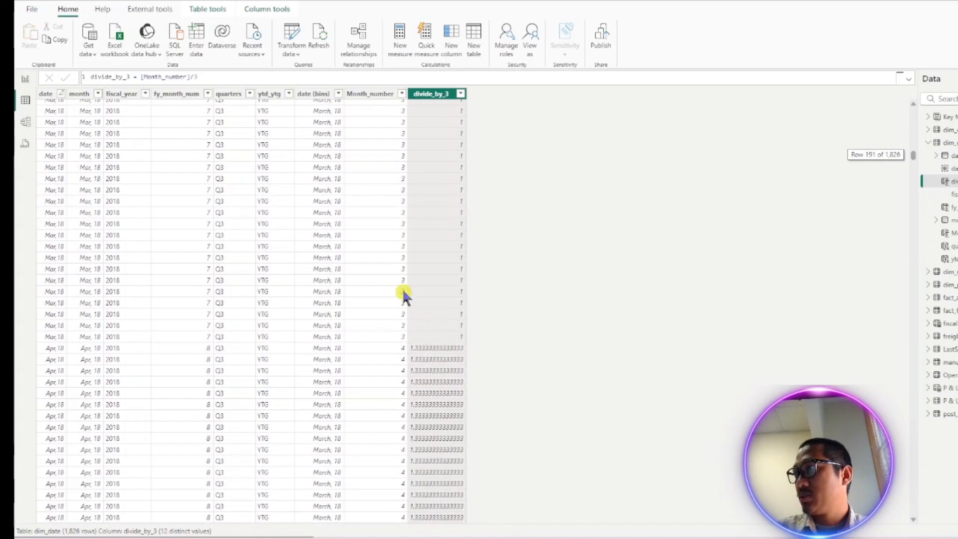
scroll(442, 267, "up", 20)
scroll(434, 315, "up", 9)
scroll(419, 372, "down", 4)
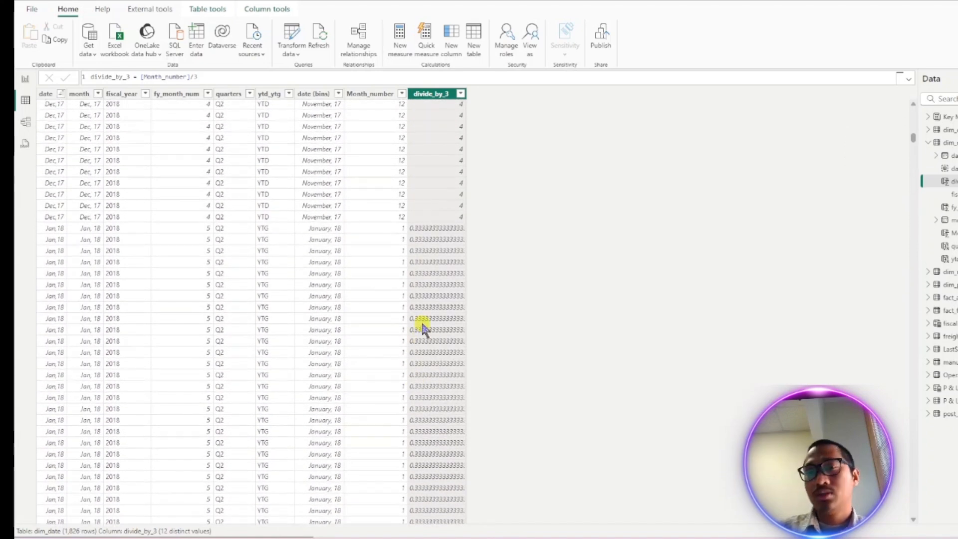
scroll(434, 309, "down", 18)
scroll(437, 326, "down", 1)
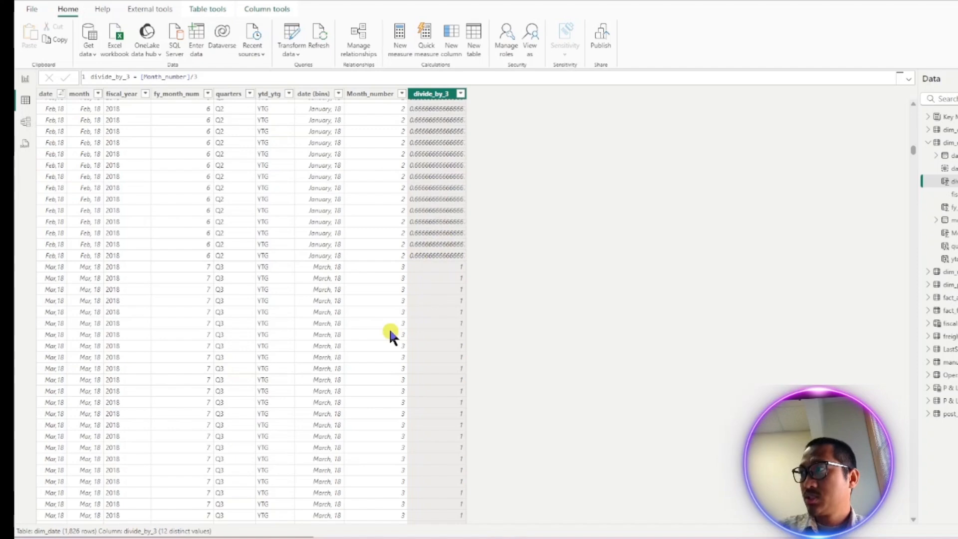
scroll(428, 332, "up", 20)
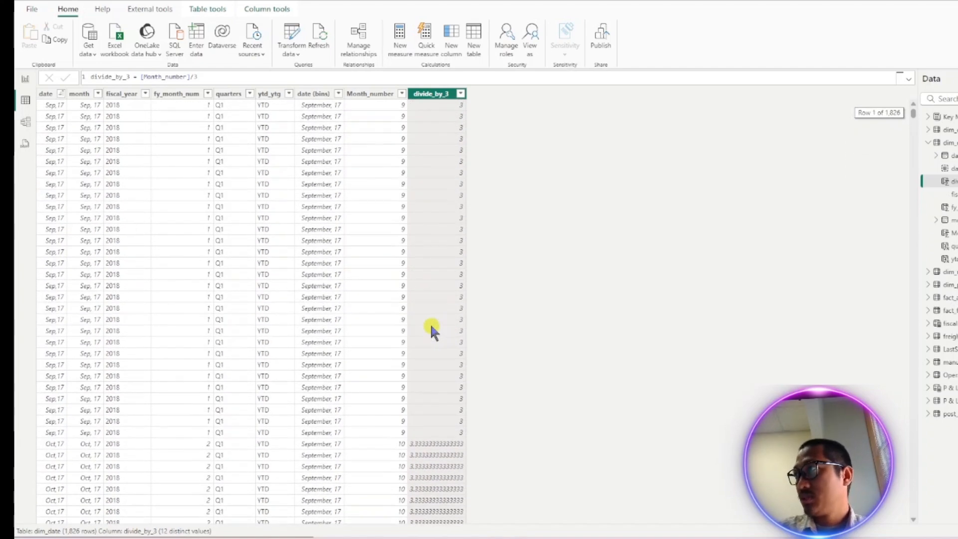
- Start a new calculated column named roundup that calls the ROUNDUP function
left_click(439, 105)
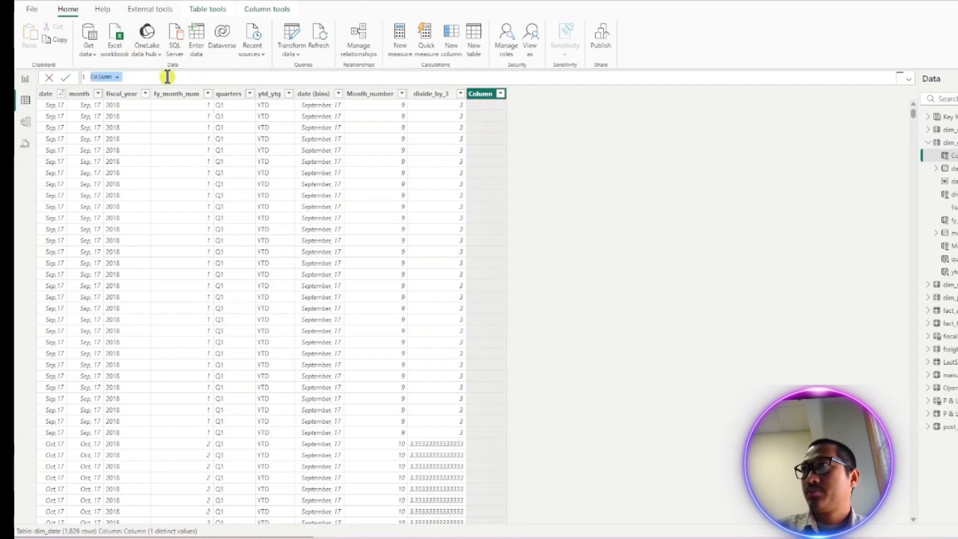
key("BackSpace")
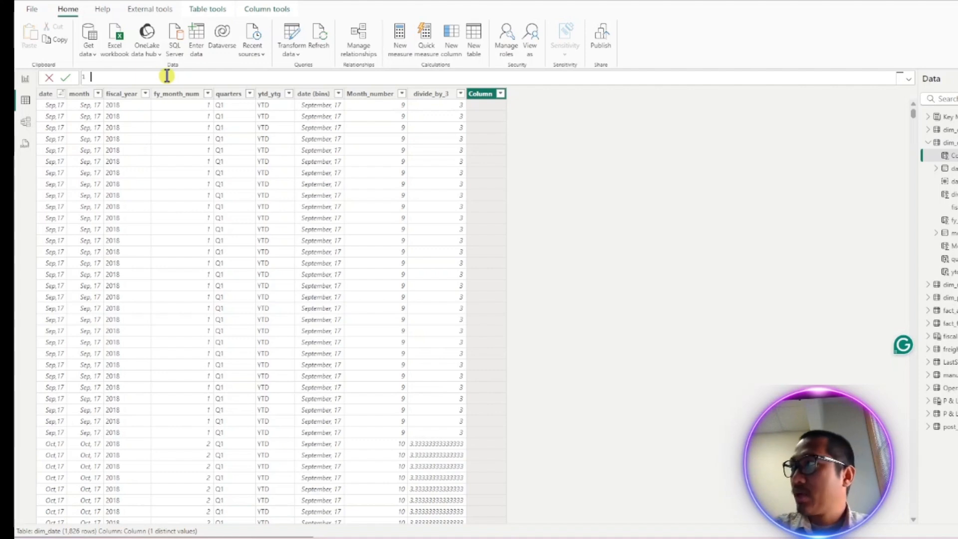
type("roun")
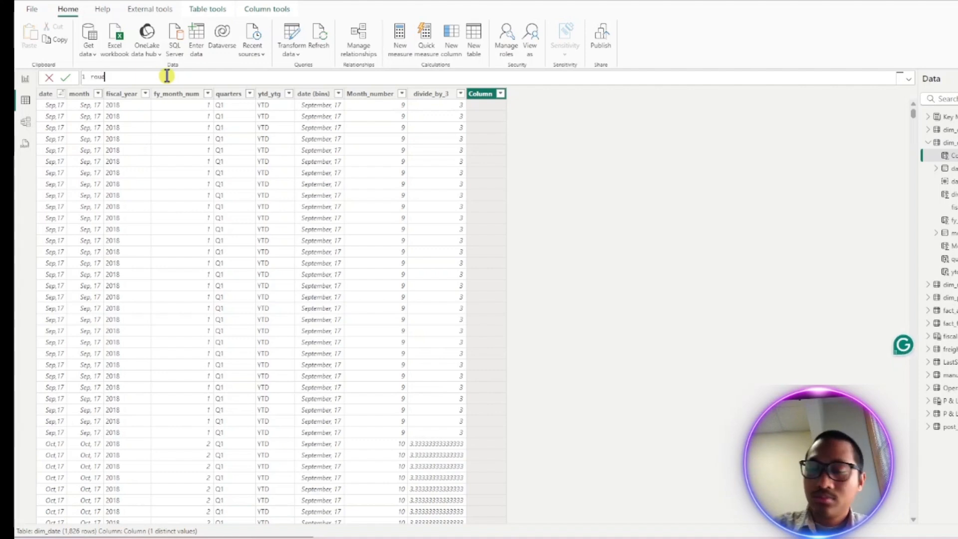
key("BackSpace")
type("nd")
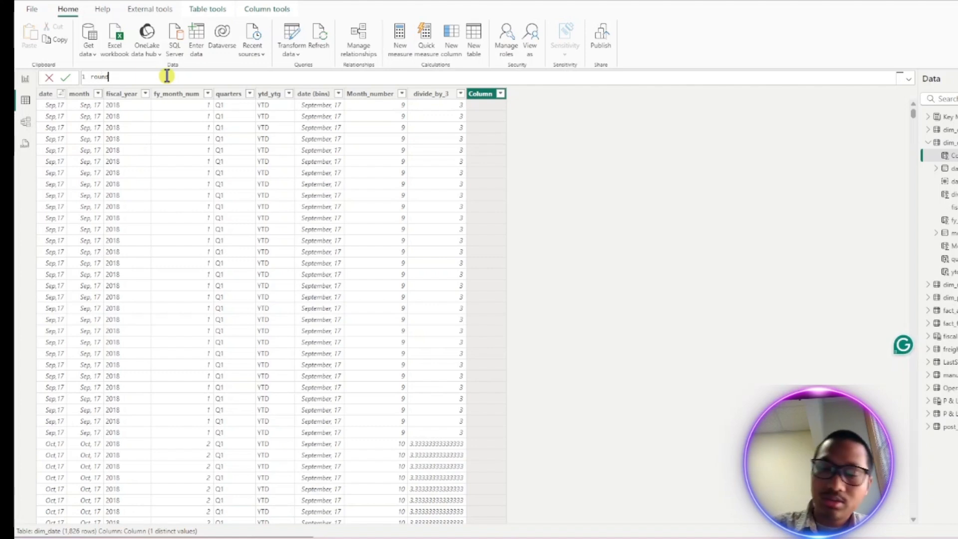
type("up =")
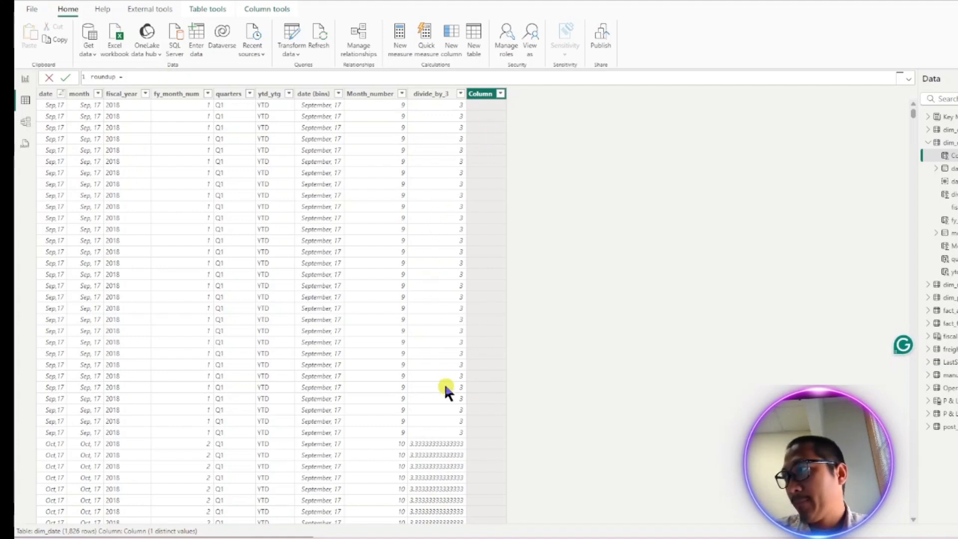
scroll(450, 259, "down", 10)
scroll(448, 252, "up", 10)
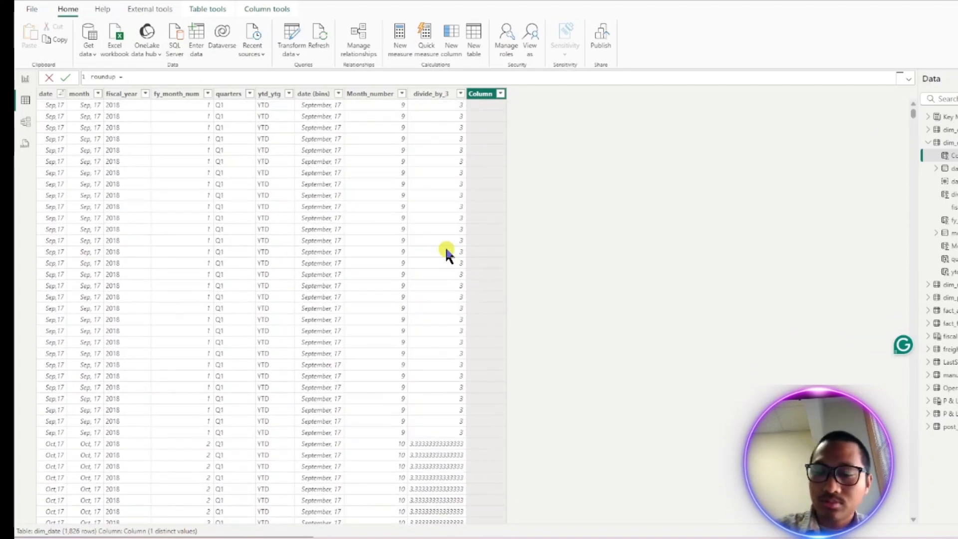
type("rou")
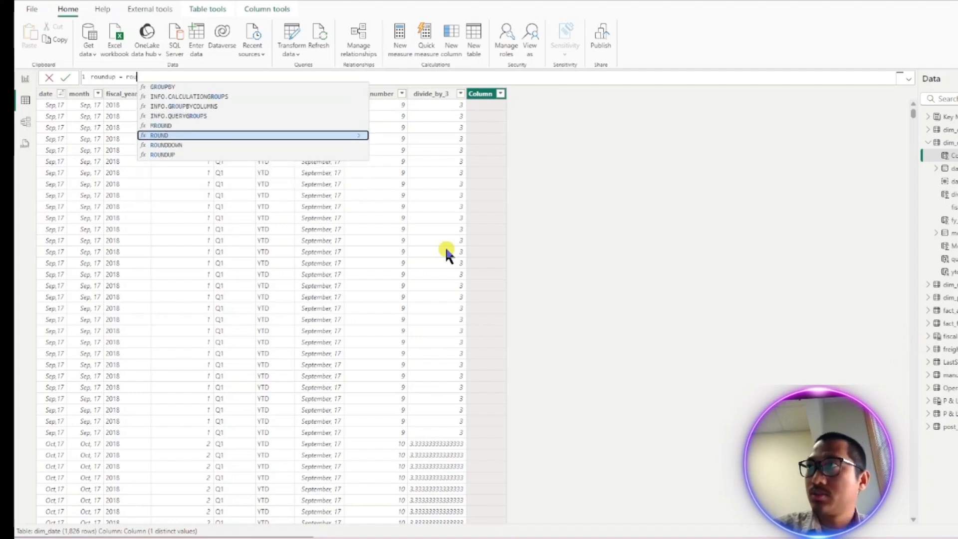
key("Down")
key("Down")
key("Tab")
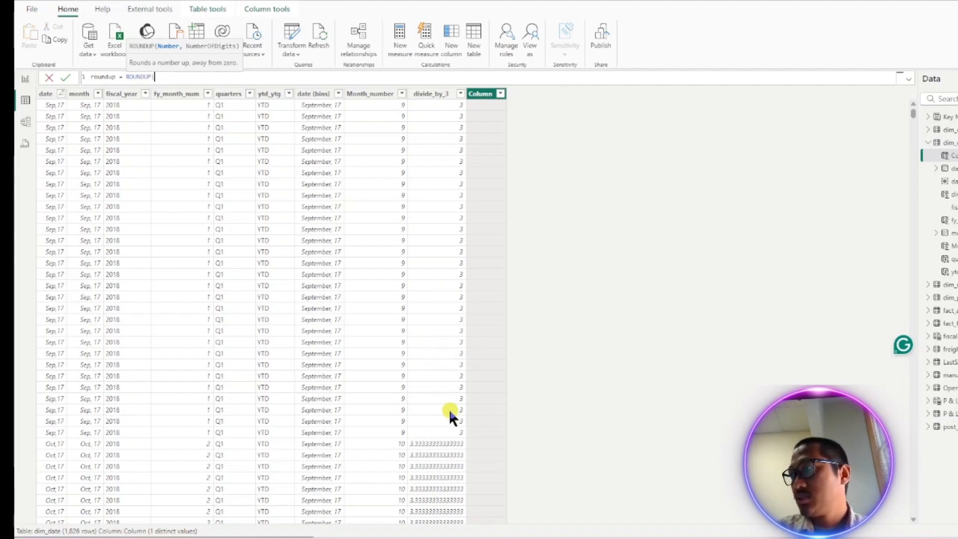
- Complete the formula as roundup = ROUNDUP(dim_date[divide_by_3], 0) and commit the column
scroll(449, 389, "down", 5)
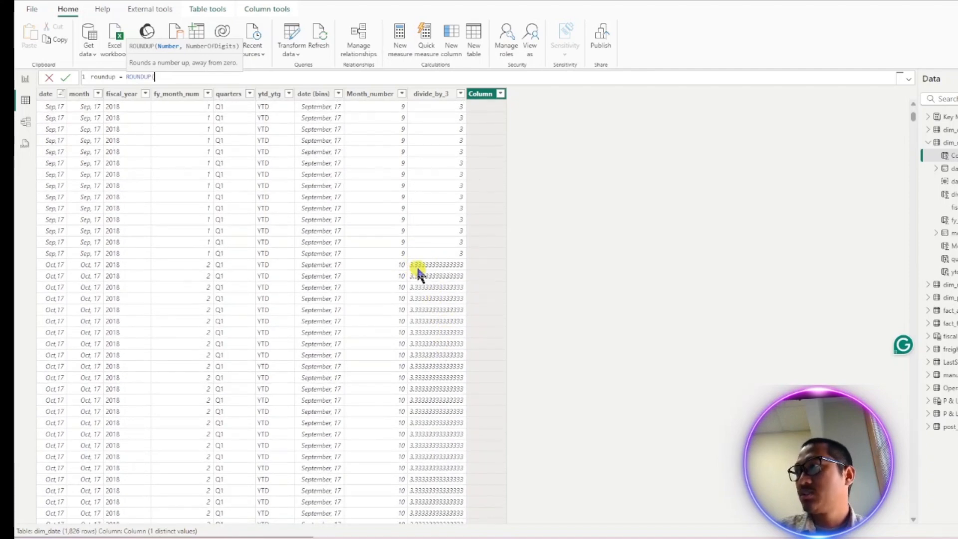
scroll(439, 394, "down", 15)
scroll(436, 360, "down", 3)
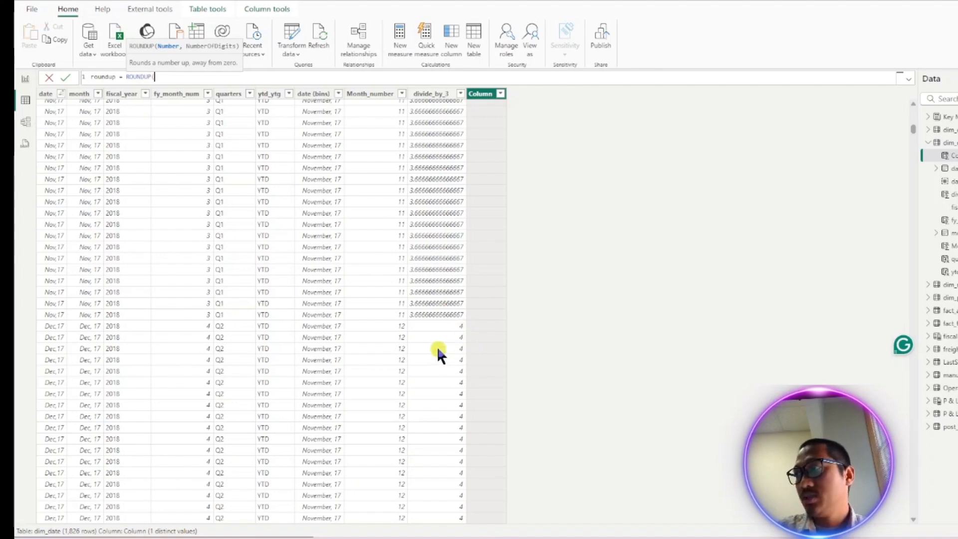
scroll(438, 346, "down", 15)
scroll(400, 307, "up", 6)
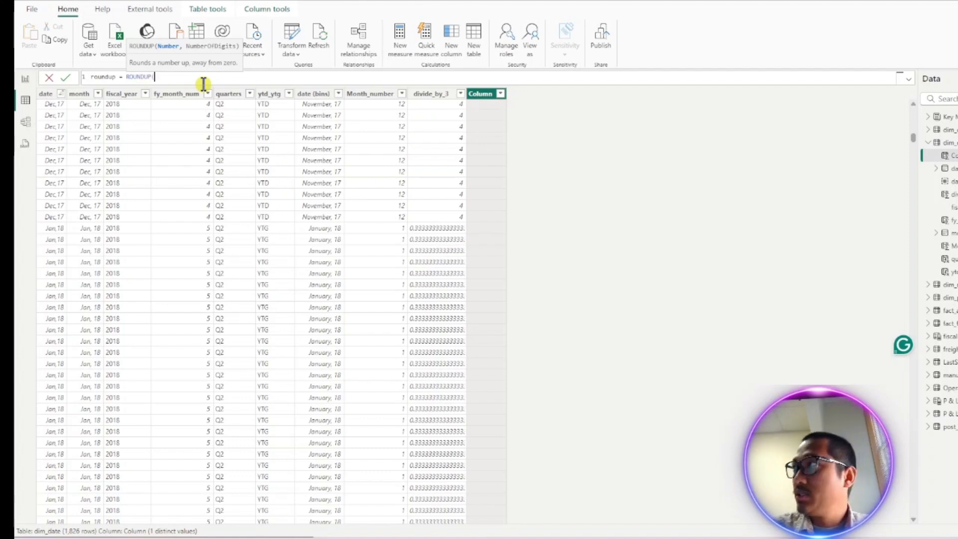
type("divi")
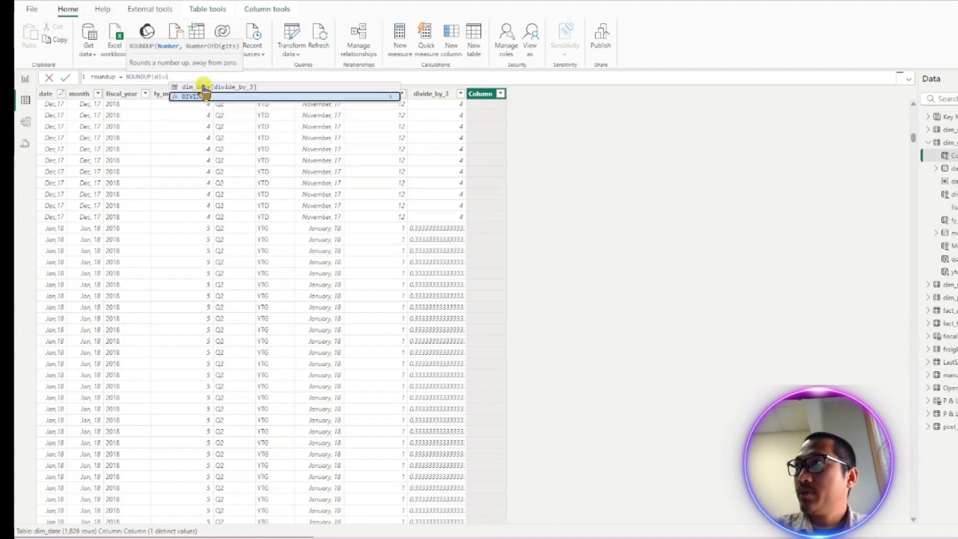
left_click(204, 87)
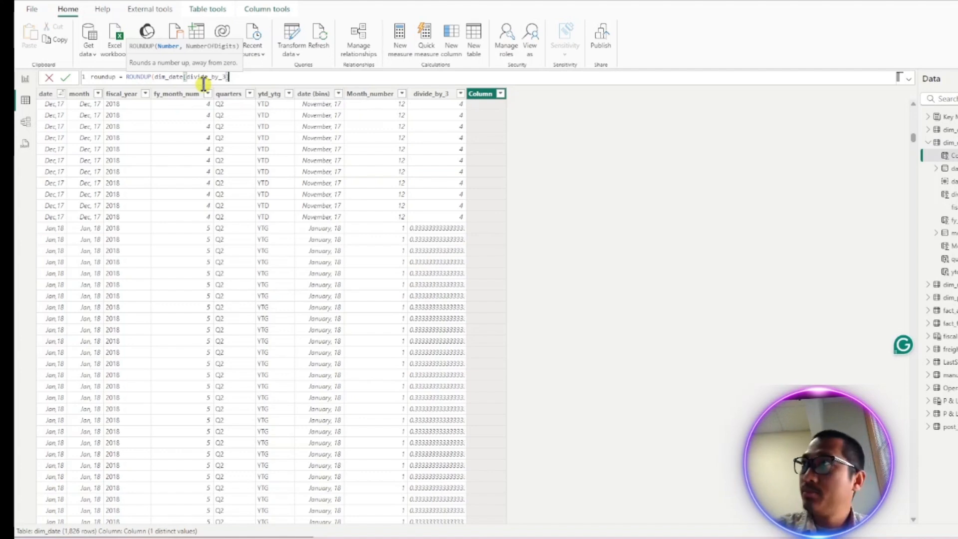
type(",")
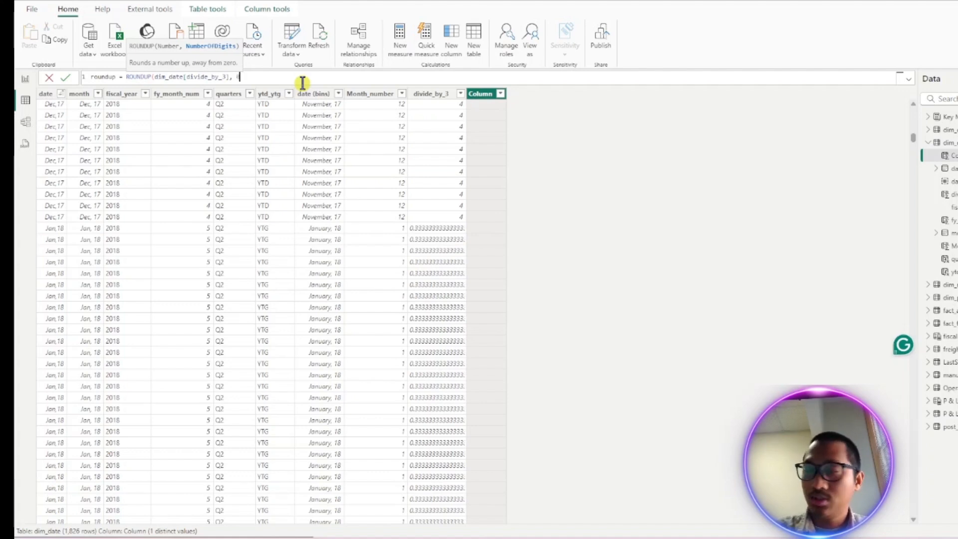
type("0)")
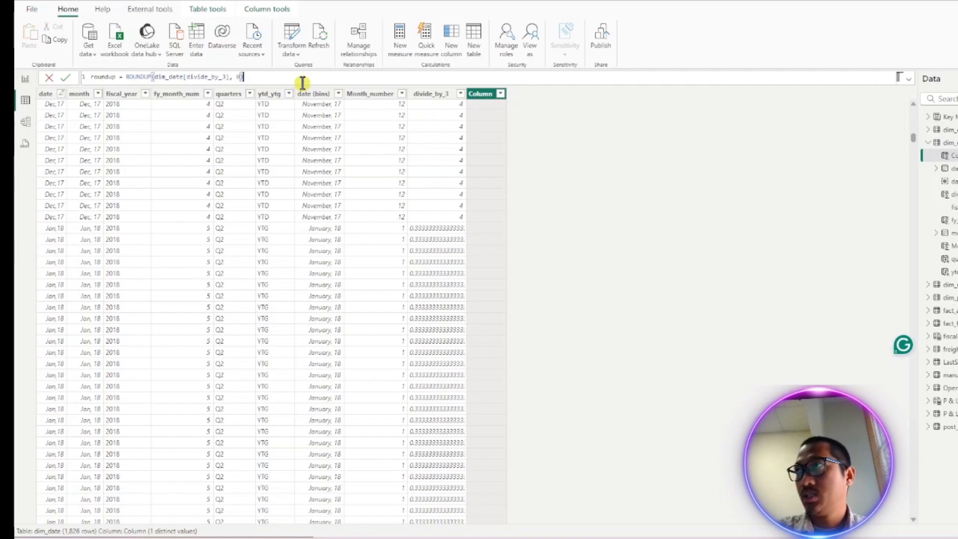
key("Return")
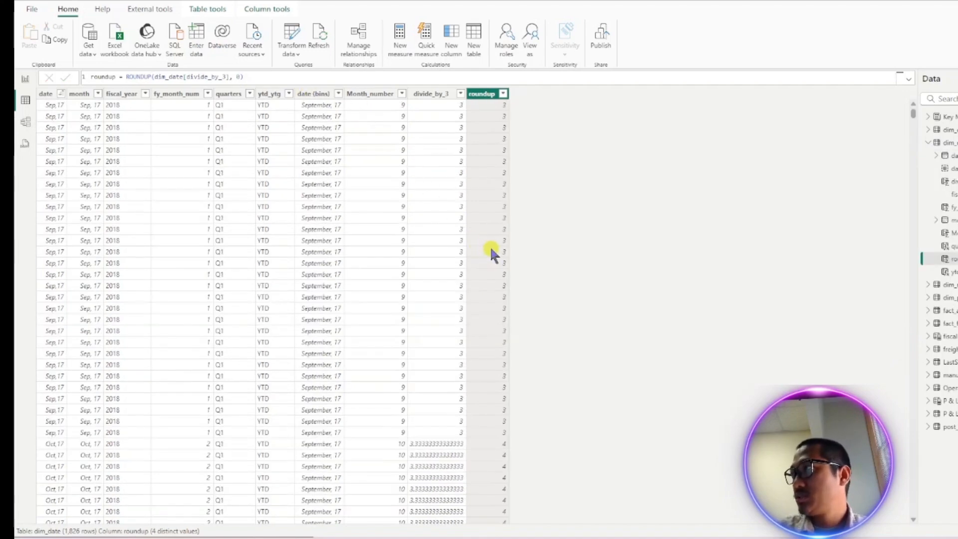
- Scroll through the table to compare the roundup values against divide_by_3 and Month_number
scroll(486, 249, "down", 5)
scroll(459, 229, "up", 5)
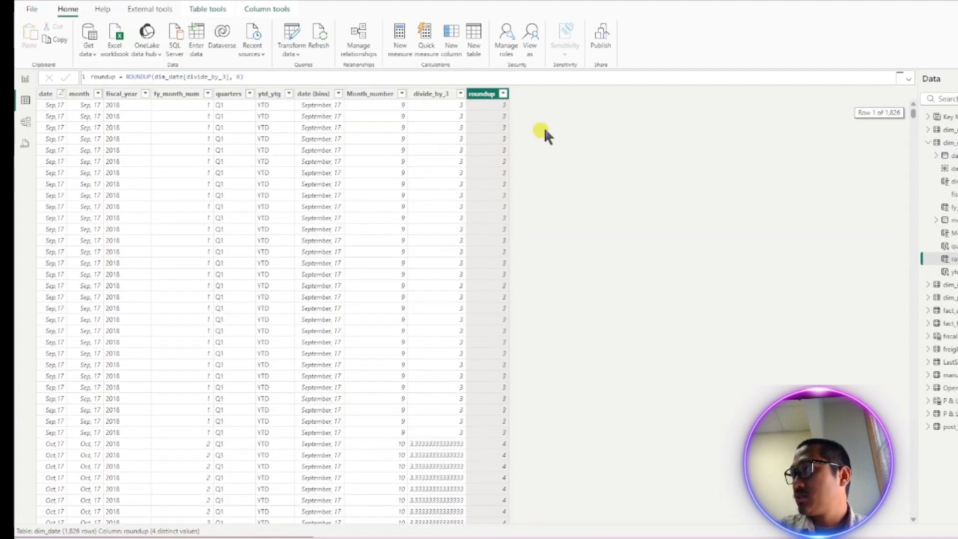
scroll(499, 280, "down", 8)
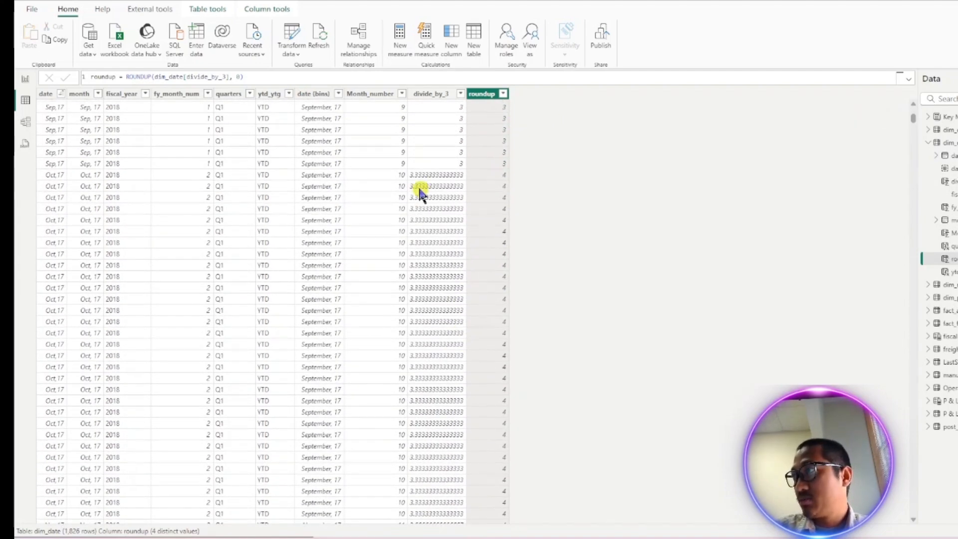
scroll(493, 189, "down", 20)
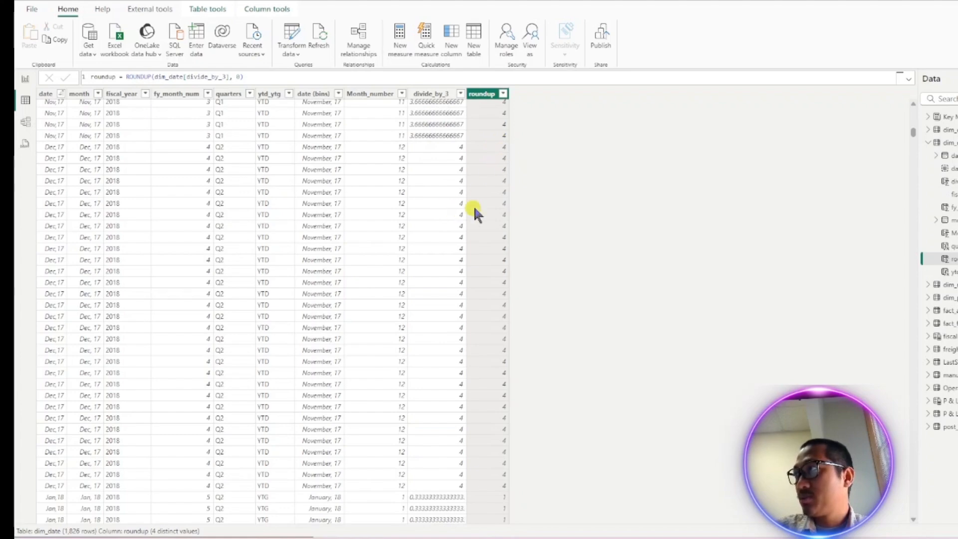
scroll(449, 349, "down", 10)
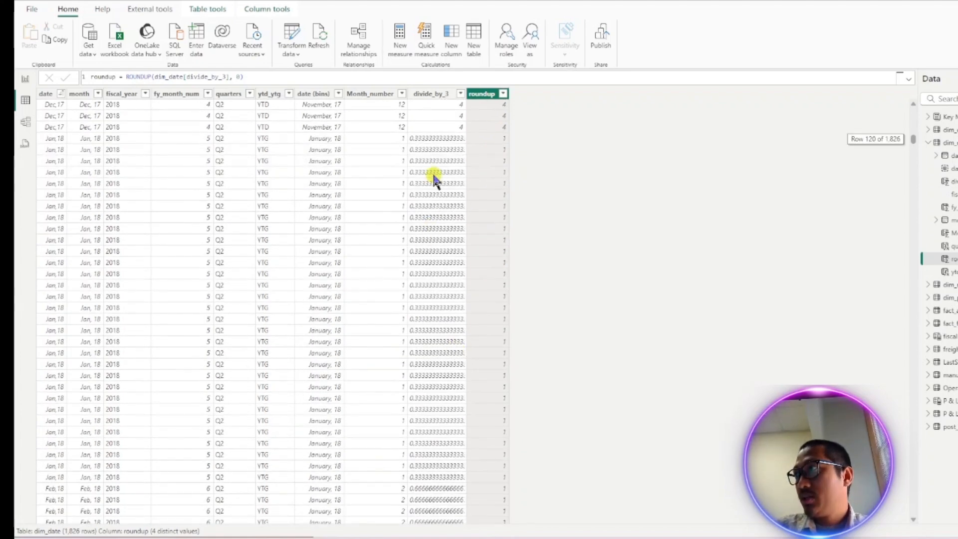
scroll(492, 175, "down", 20)
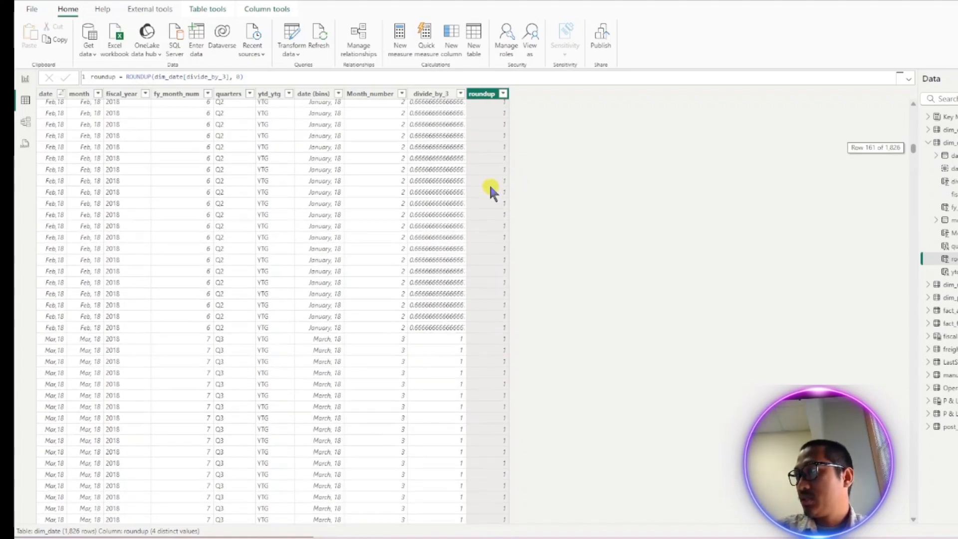
scroll(491, 195, "up", 20)
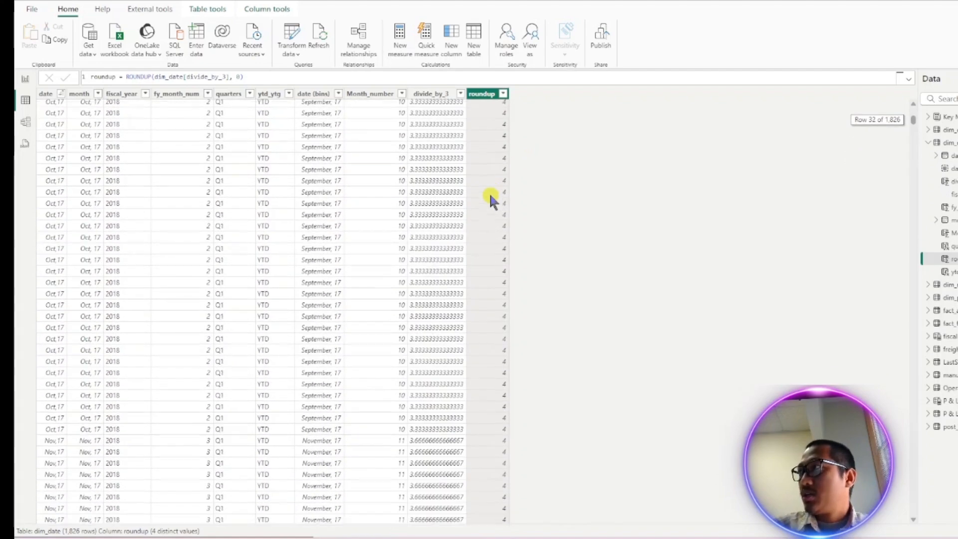
left_click(489, 115)
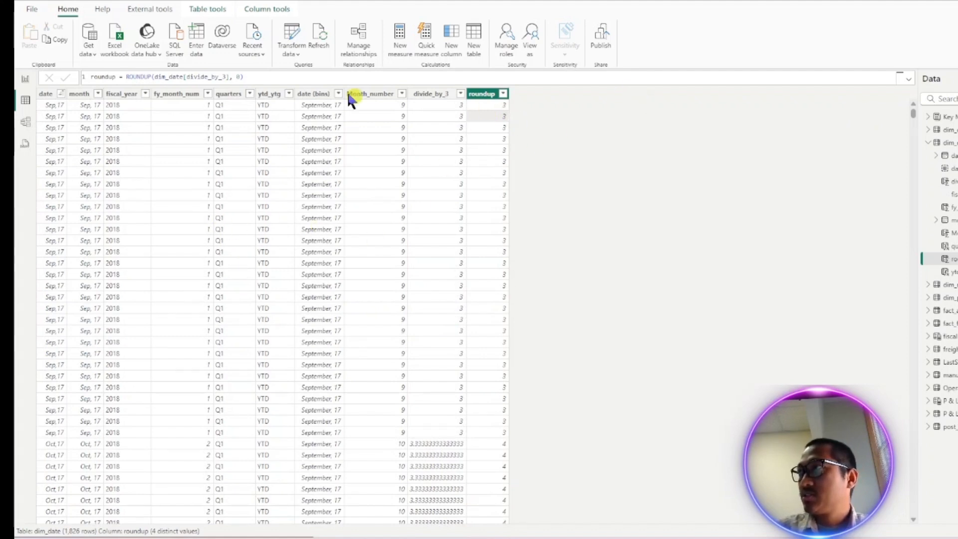
- Create another new calculated column and name it Quarter_name
left_click(450, 46)
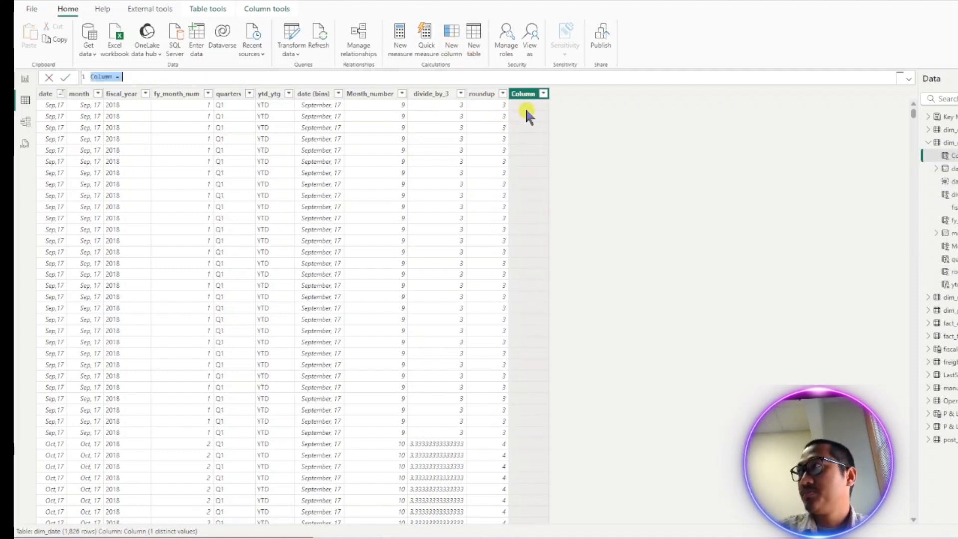
type("Quea")
key("BackSpace")
key("BackSpace")
type("arter")
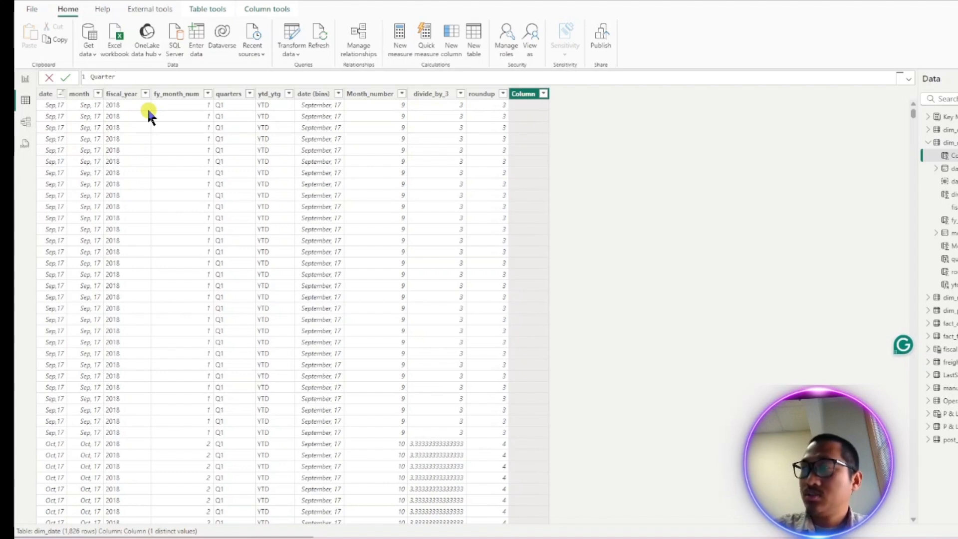
type("_nu")
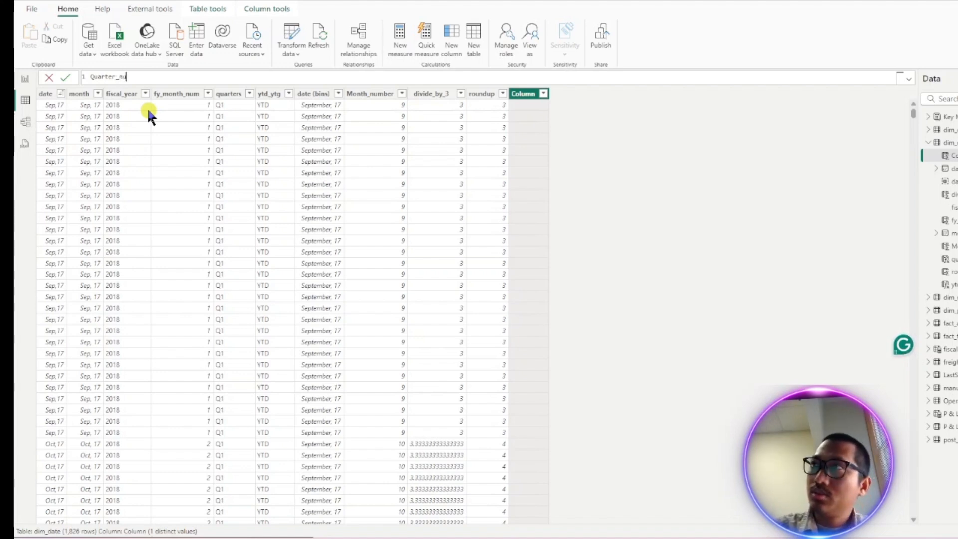
key("BackSpace")
type("ame")
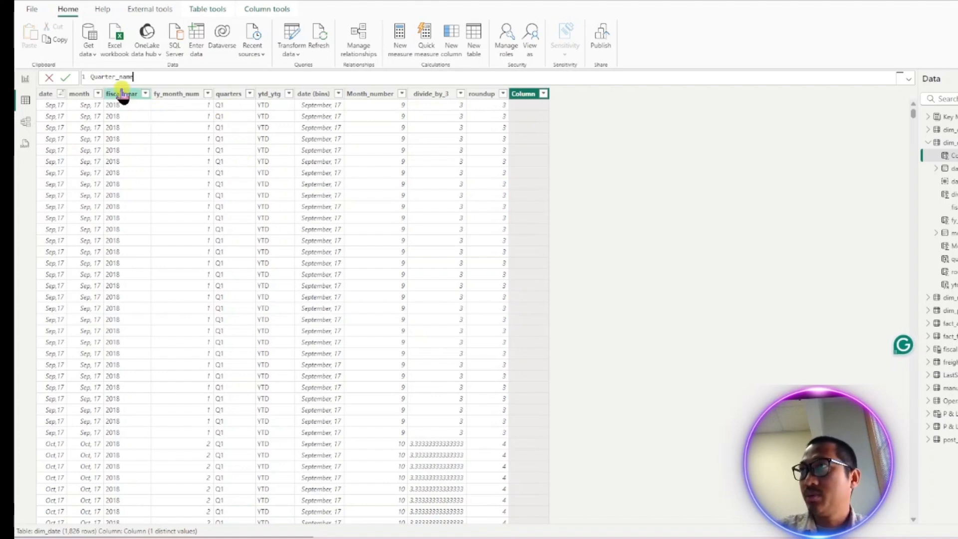
- Define Quarter_name as "Q" & dim_date[roundup] and commit the formula
type("=")
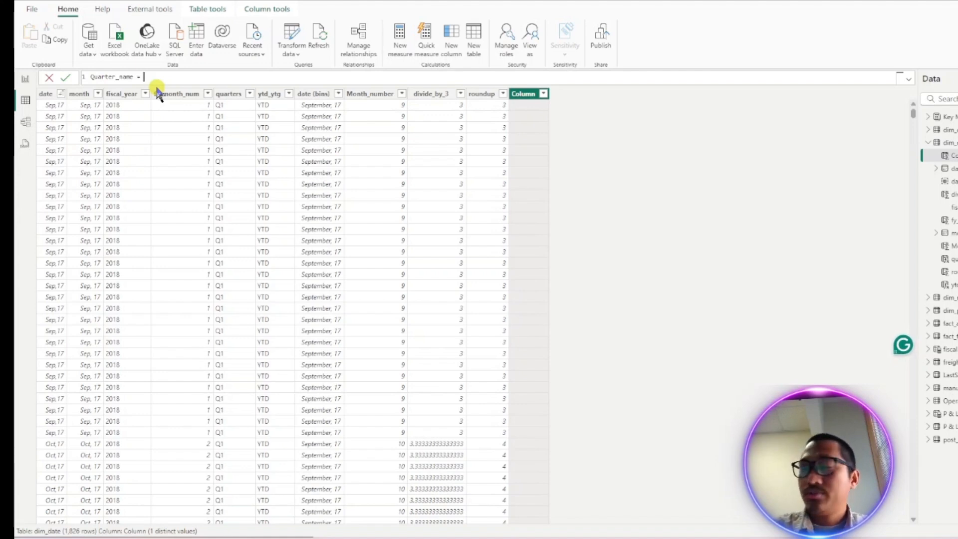
type("\"Q\"")
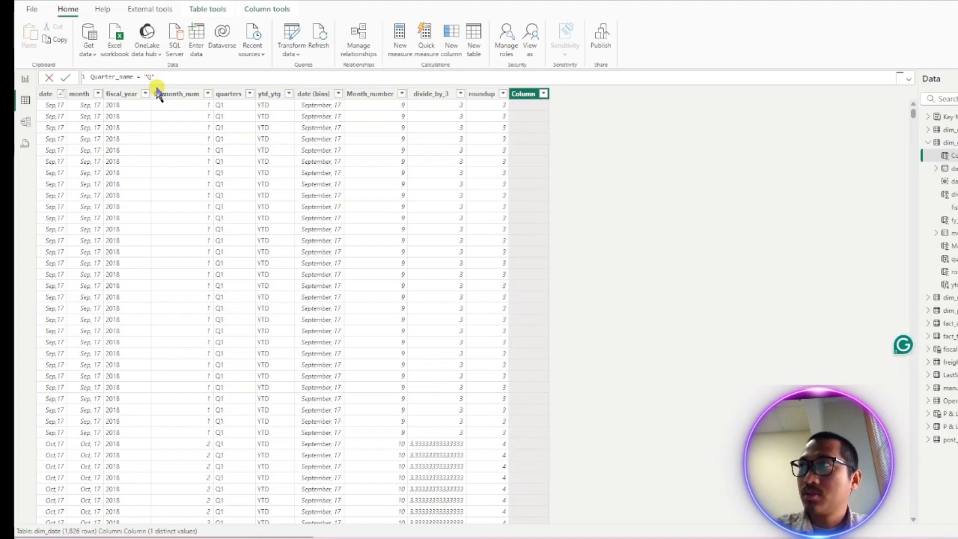
type(" &")
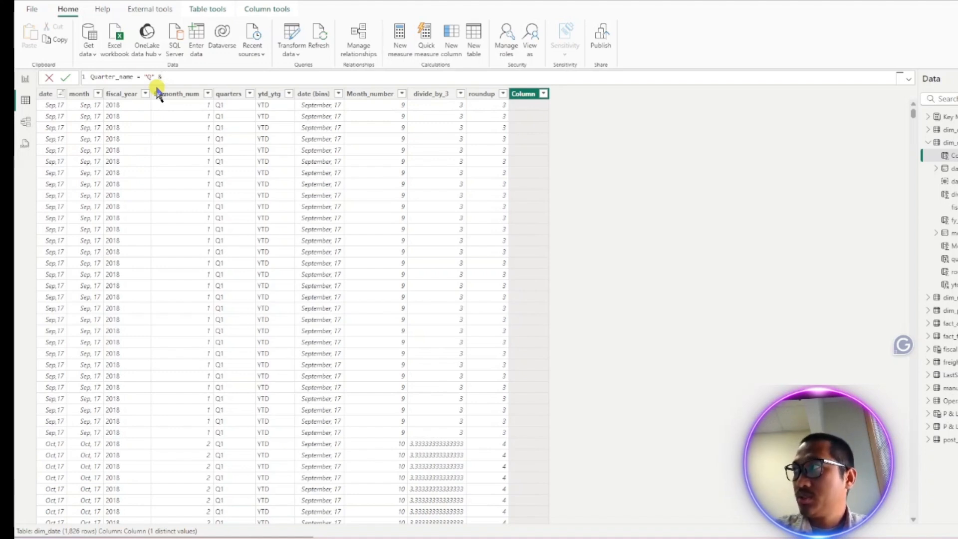
type("round")
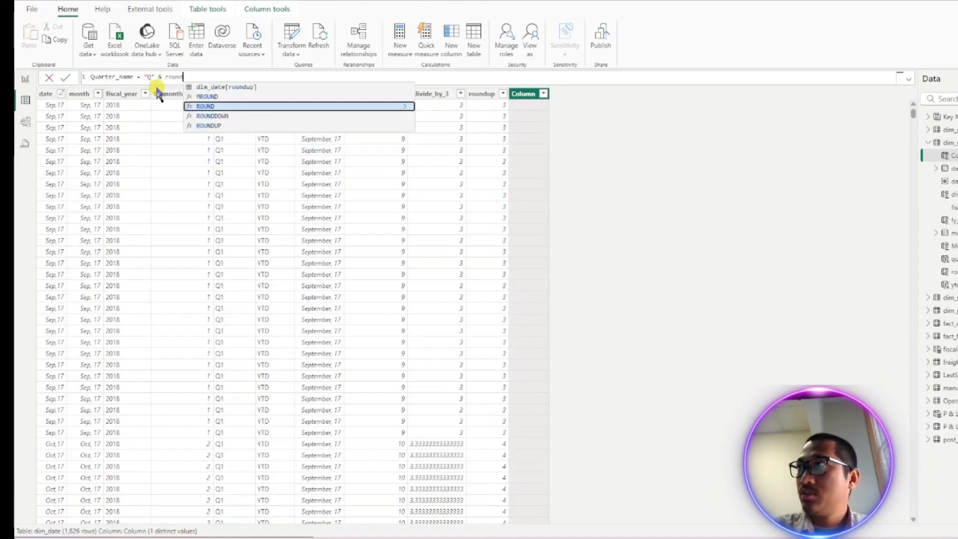
key("Tab")
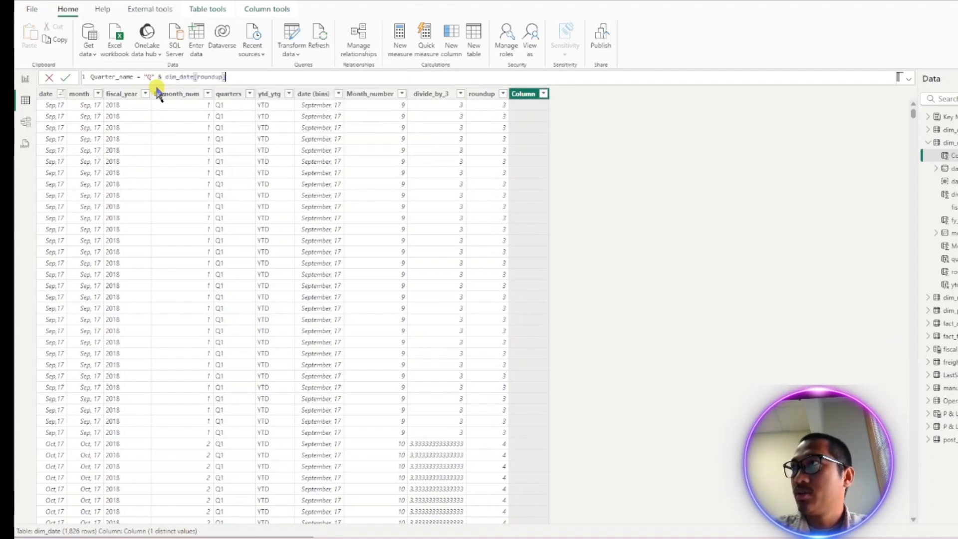
key("Return")
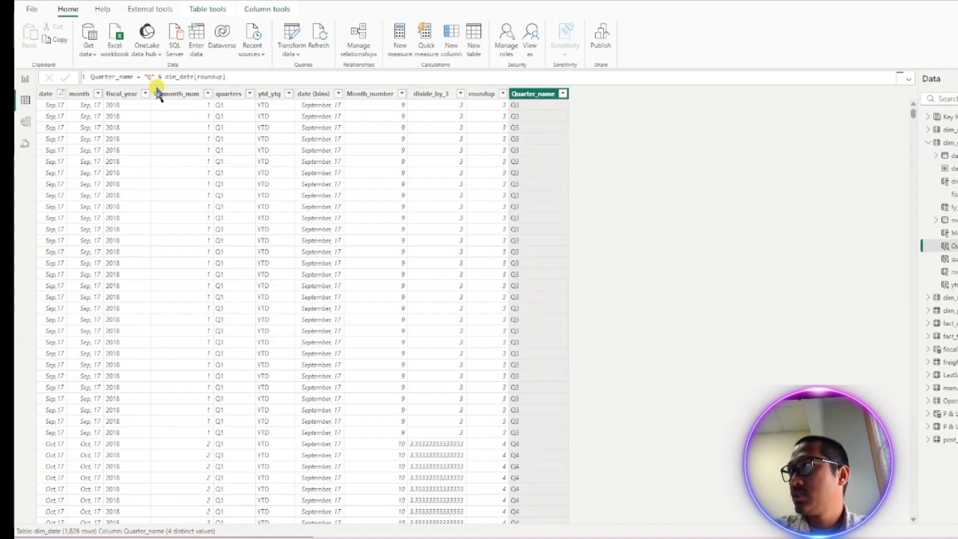
- Scroll through the table to check the Quarter_name values
scroll(517, 187, "down", 10)
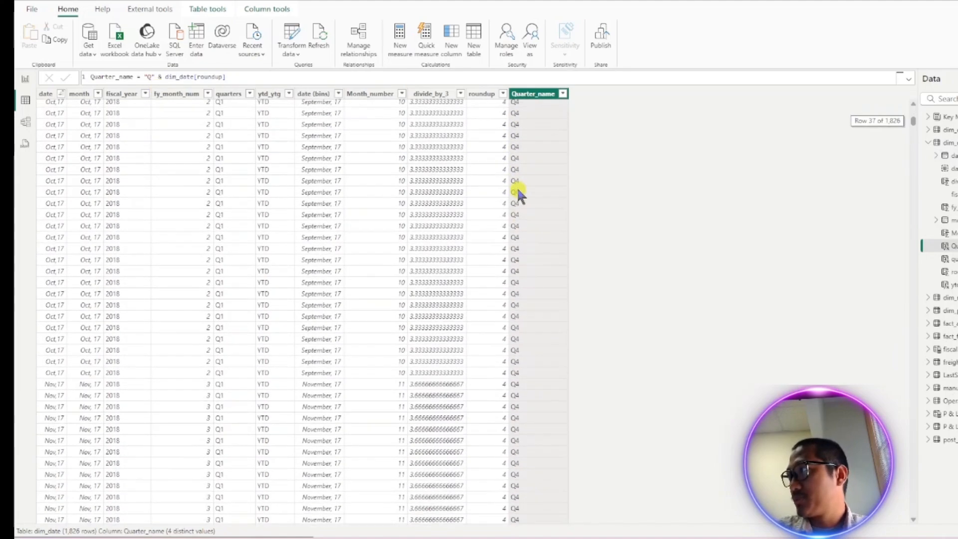
scroll(518, 194, "down", 3)
scroll(517, 193, "up", 10)
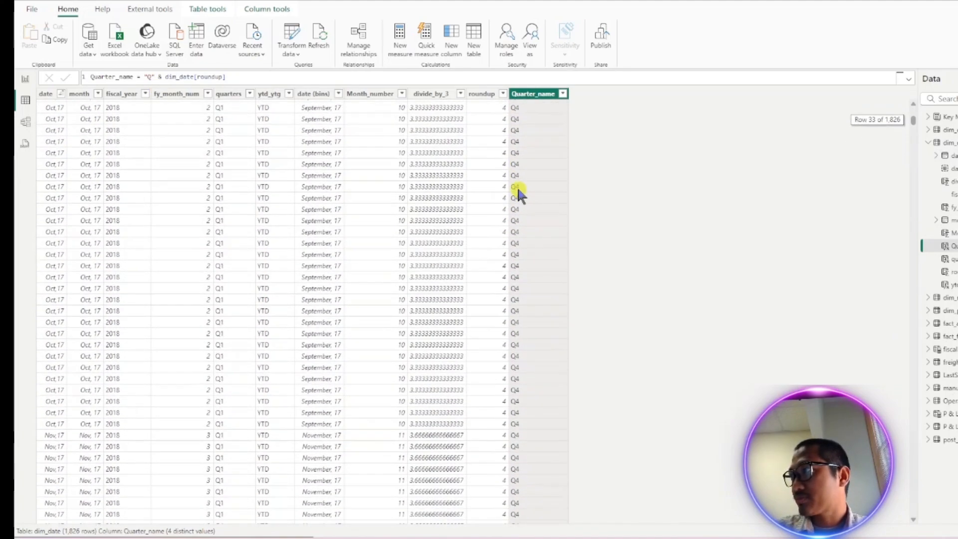
- Scroll through the table and select the divide_by_3 column to review its formula against the roundup and Quarter_name values
scroll(517, 189, "down", 20)
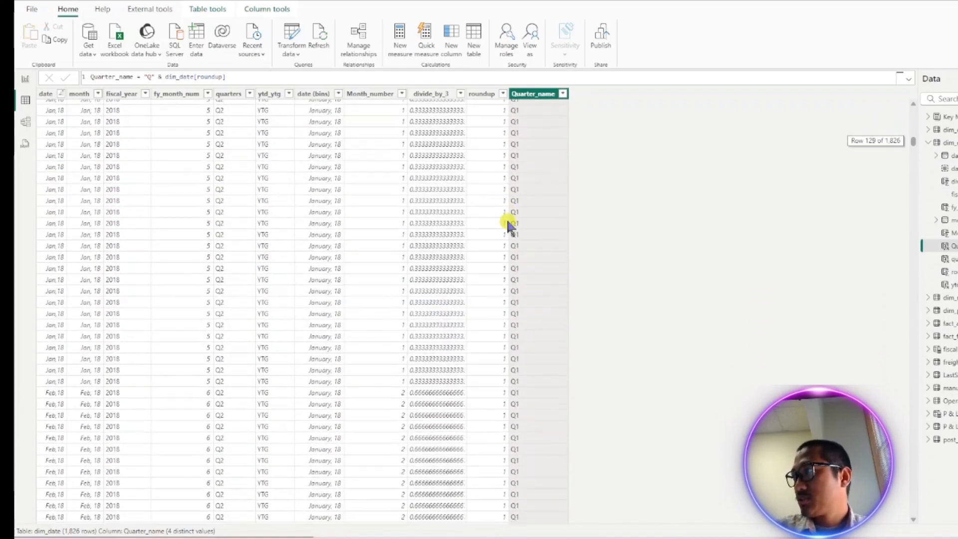
scroll(507, 223, "down", 20)
scroll(508, 225, "up", 20)
scroll(512, 225, "up", 20)
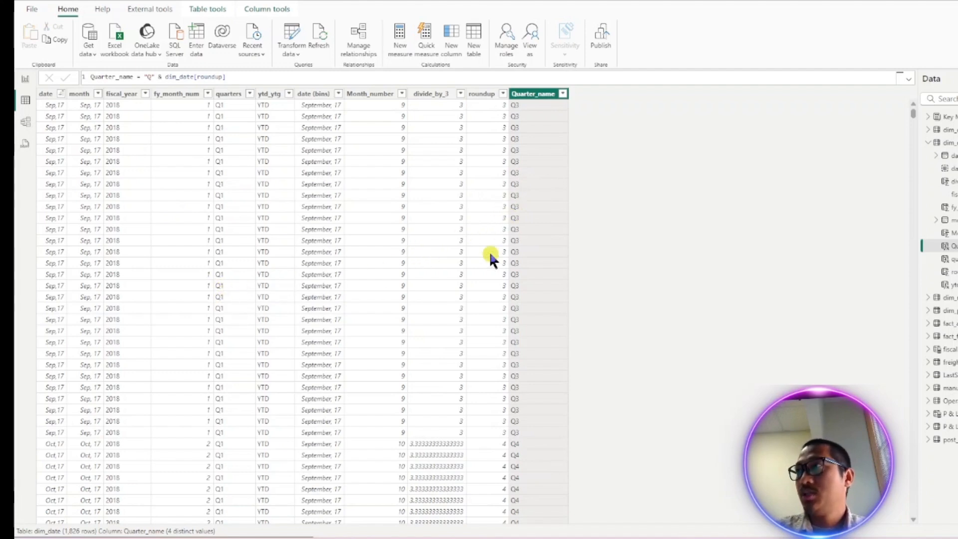
left_click(416, 264)
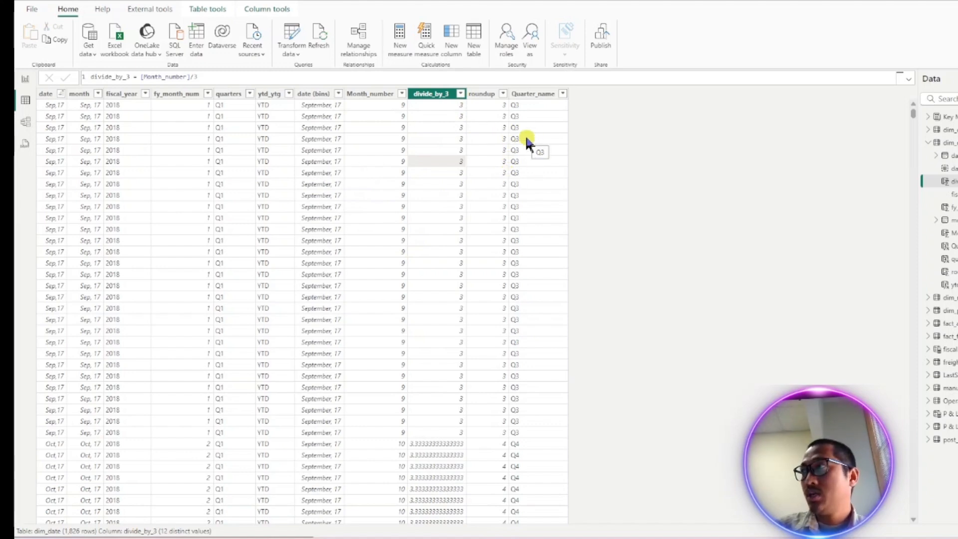
scroll(519, 140, "down", 15)
scroll(519, 141, "down", 10)
scroll(519, 141, "up", 20)
scroll(519, 140, "up", 10)
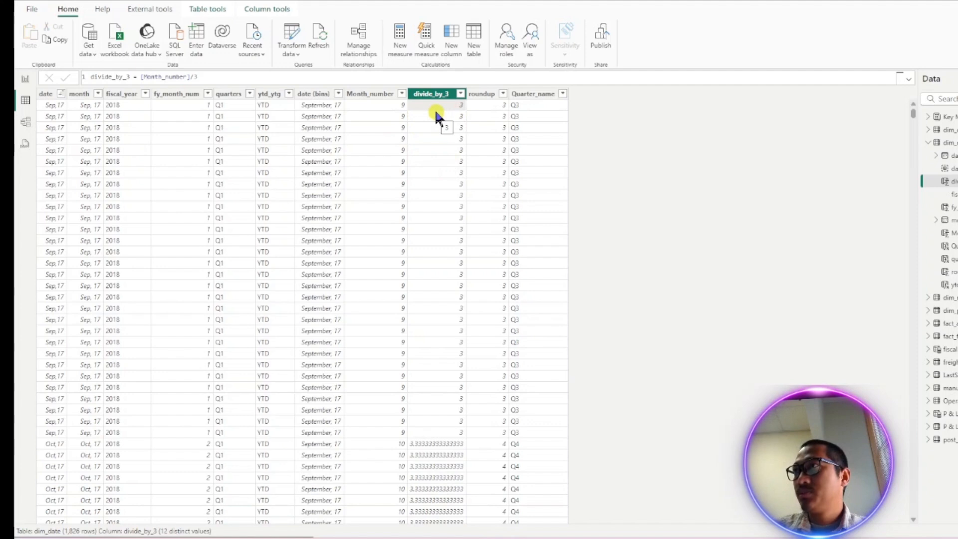
- Try to wrap the divide_by_3 formula in a rounding function and check the roundup and divide_by_3 columns
left_click(215, 76)
type(")")
key("Left")
key("Left")
key("Left")
key("Left")
key("Left")
key("Left")
key("Left")
key("Left")
key("Left")
key("Left")
key("Left")
key("Left")
key("Left")
key("Left")
key("Left")
key("Left")
key("Left")
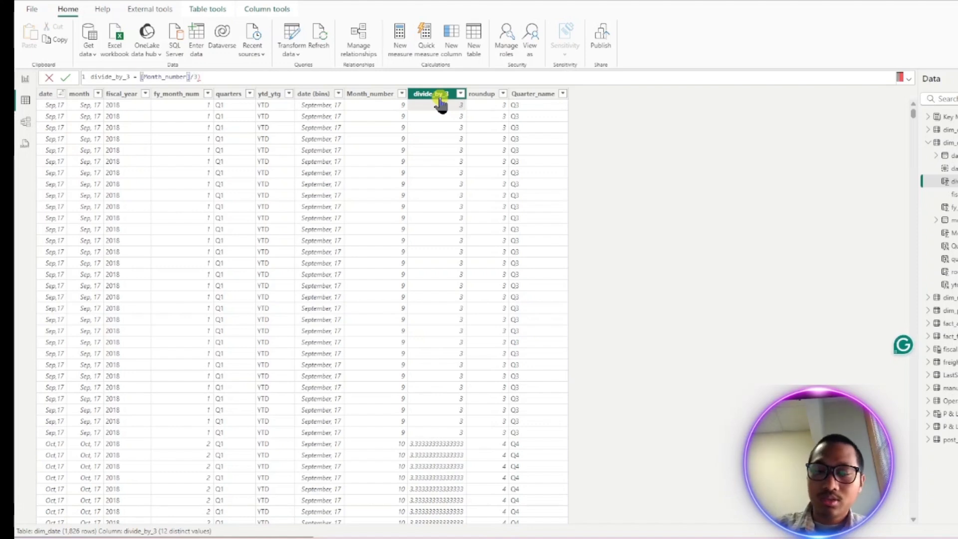
type("rou")
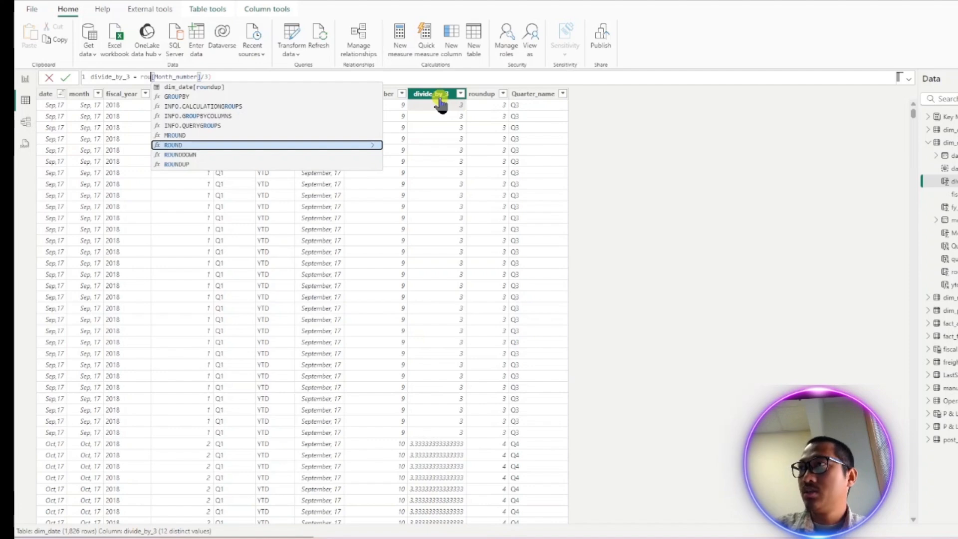
left_click(485, 173)
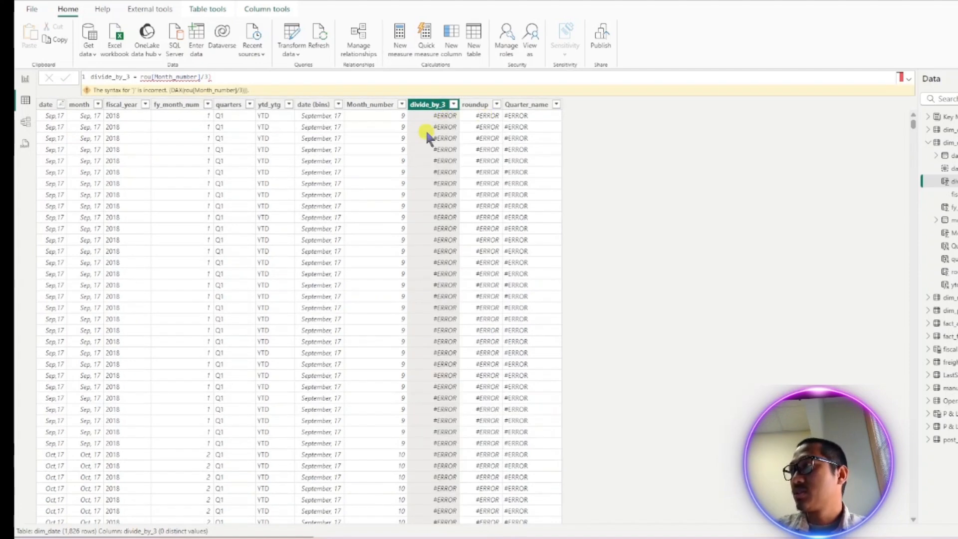
left_click(482, 128)
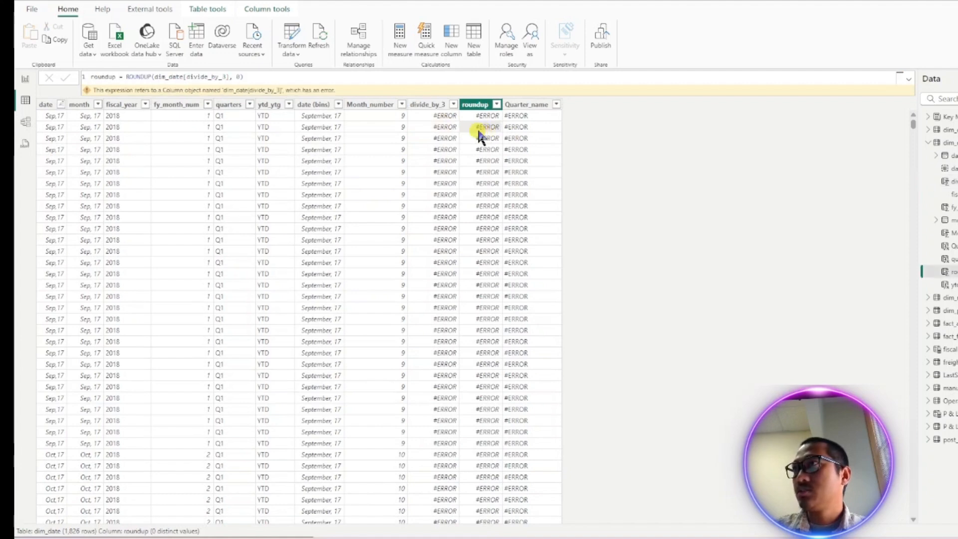
left_click(443, 126)
- Rewrite the divide_by_3 formula as ROUNDUP([Month_number]/3,0) and commit it
double_click(145, 77)
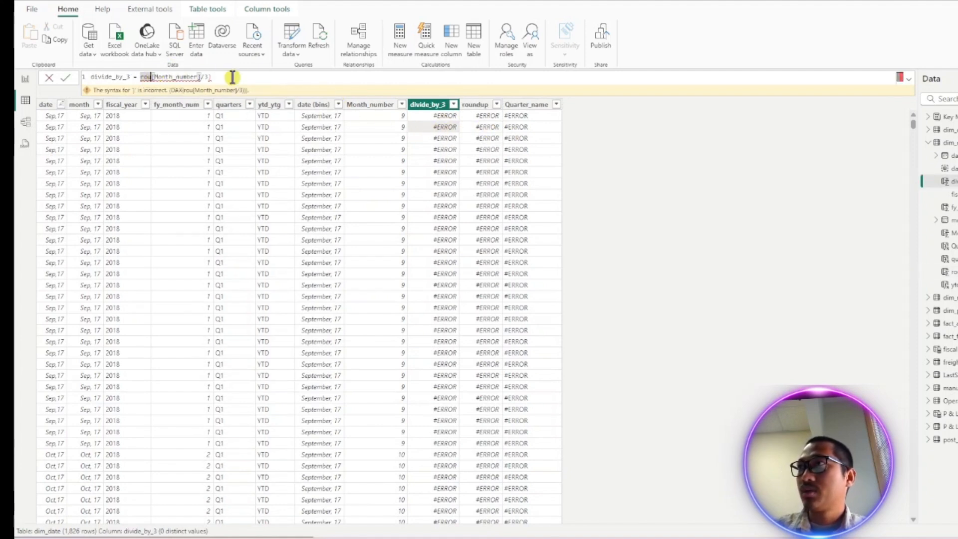
type("rou")
key("Down")
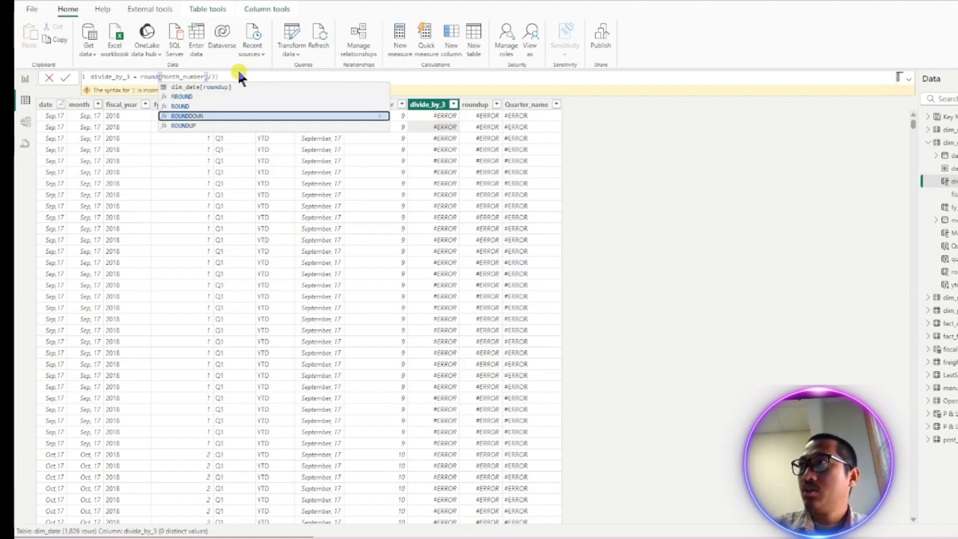
key("Down")
key("Tab")
key("Right")
key("Right")
key("Right")
key("Right")
key("Right")
key("Right")
key("Right")
key("Right")
key("Right")
key("Right")
key("Right")
key("Right")
key("Right")
key("Right")
key("Right")
key("Right")
key("Right")
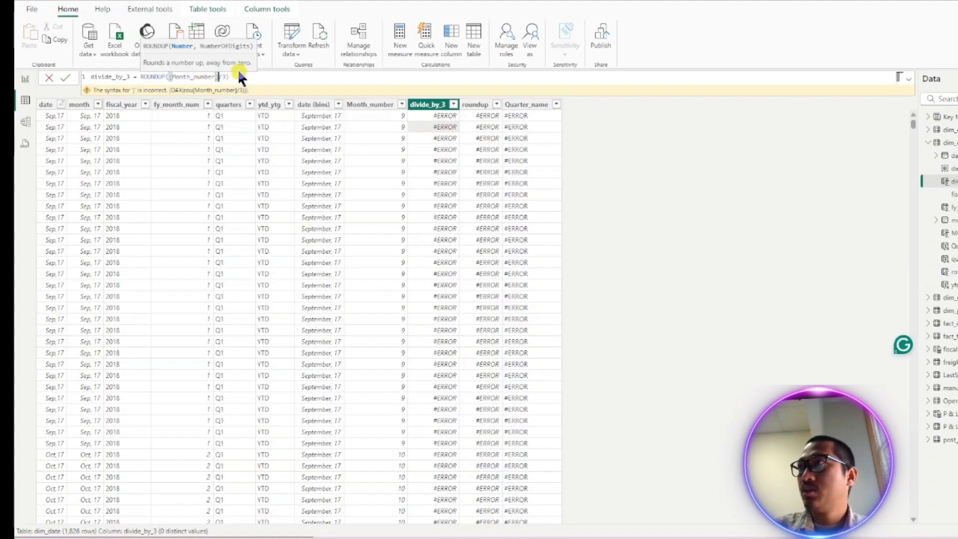
type(")")
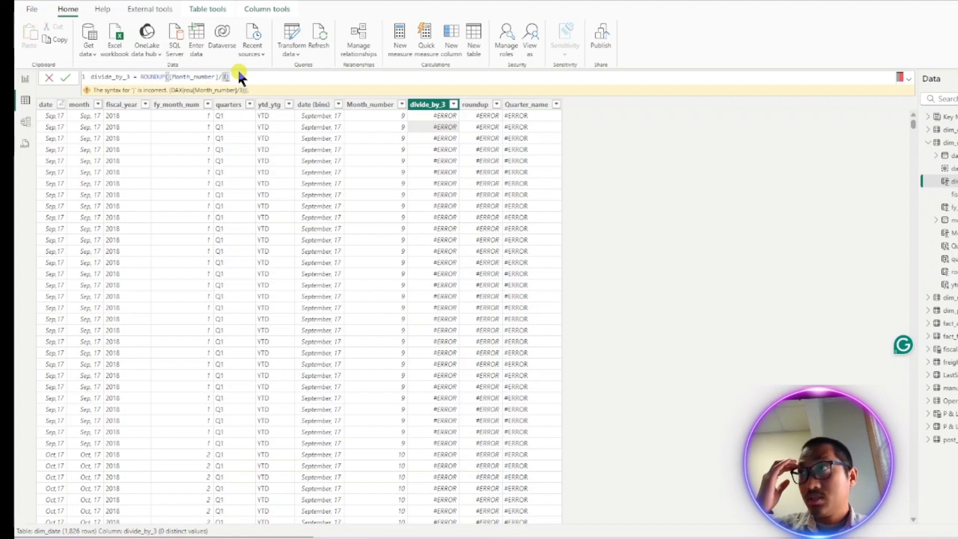
type(",")
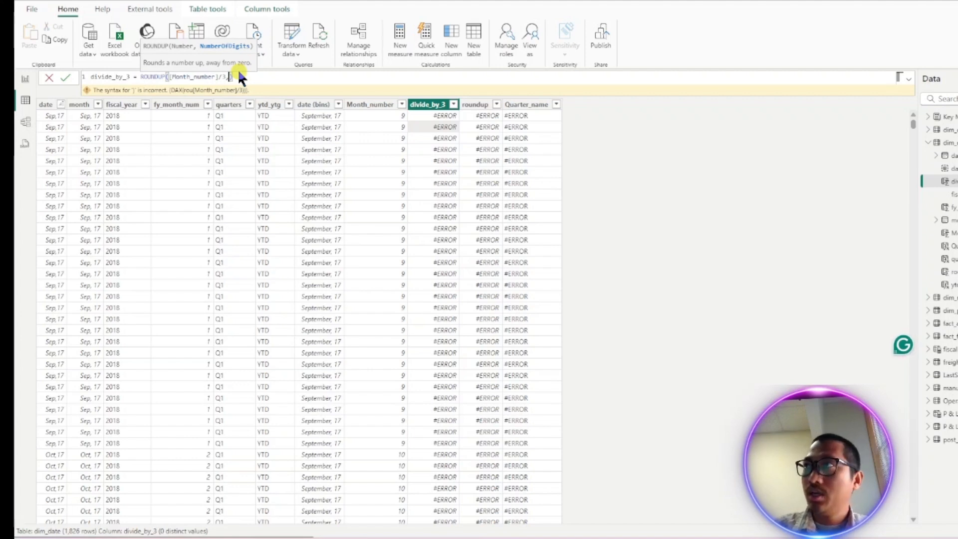
type("0")
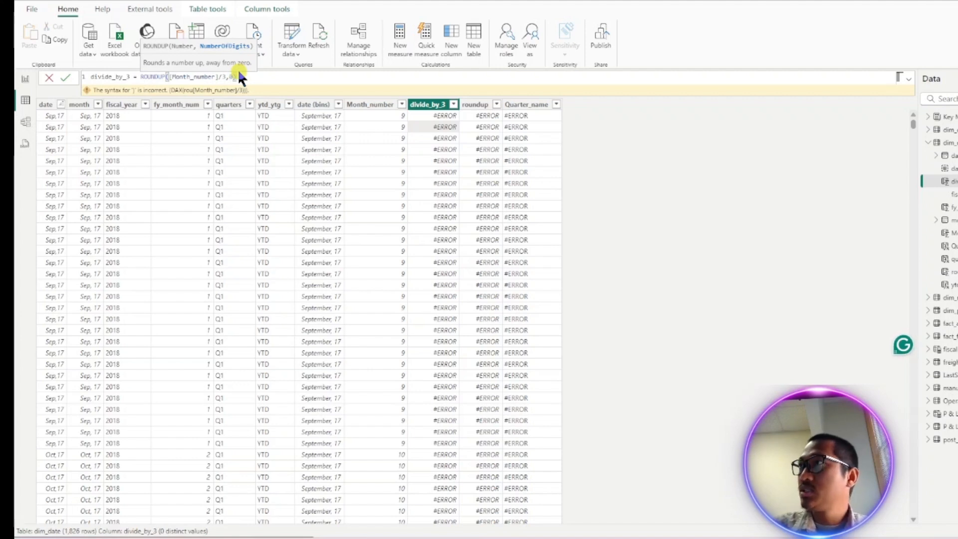
type(")")
key("Return")
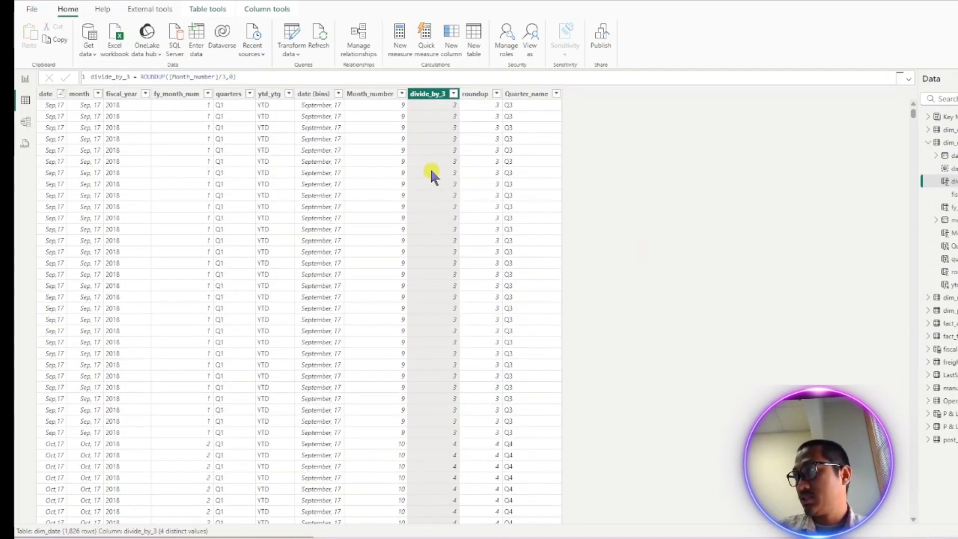
- Scroll through the table to check the rounded divide_by_3 values
scroll(433, 178, "down", 20)
scroll(432, 176, "down", 15)
scroll(427, 170, "up", 20)
scroll(427, 171, "up", 20)
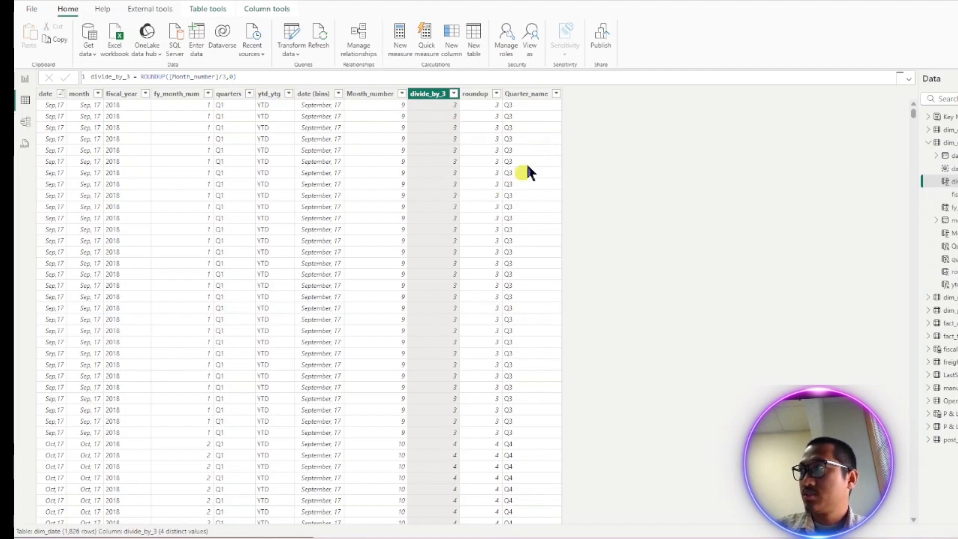
- Prepend "Q" & to the divide_by_3 formula, making it "Q" & ROUNDUP([Month_number]/3,0), and commit it
double_click(145, 77)
type("\"\"")
key("BackSpace")
key("BackSpace")
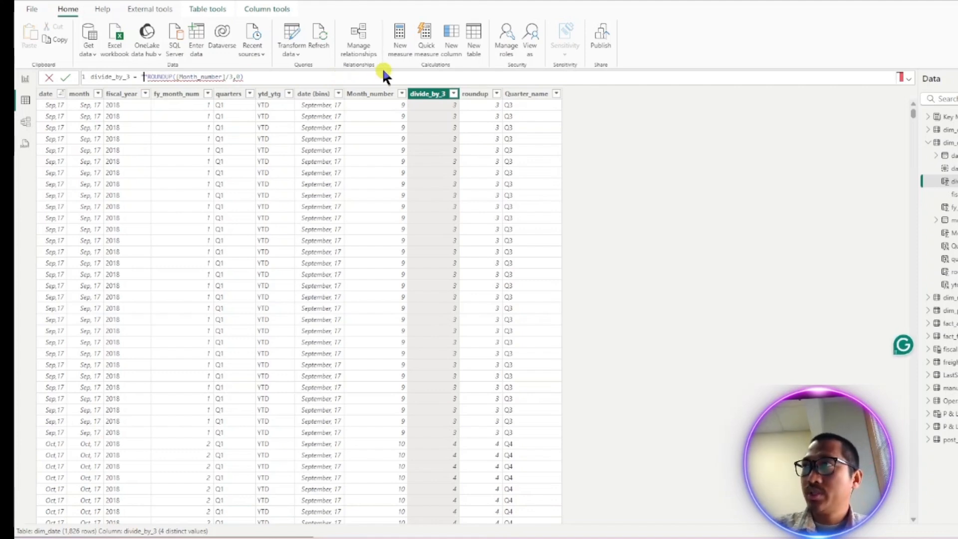
type("\"Q")
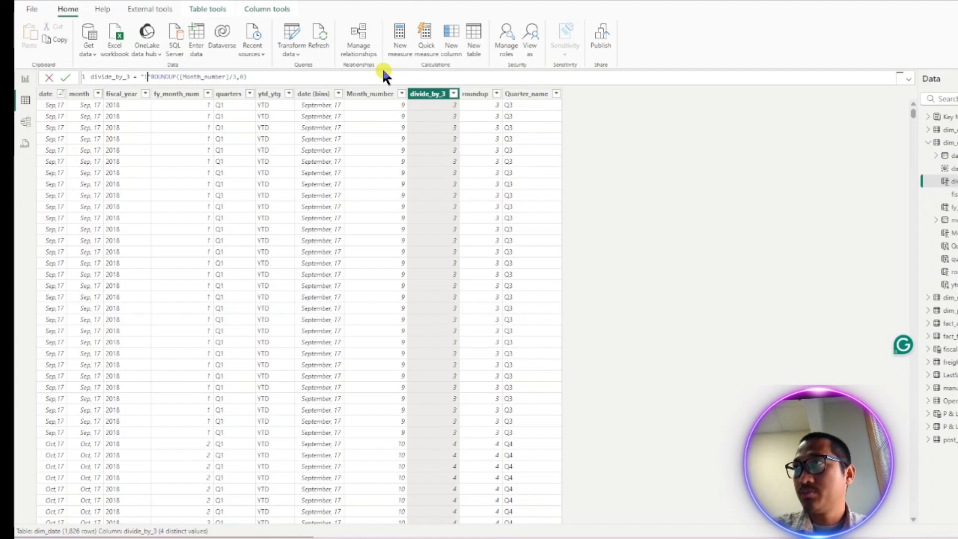
type("\" ")
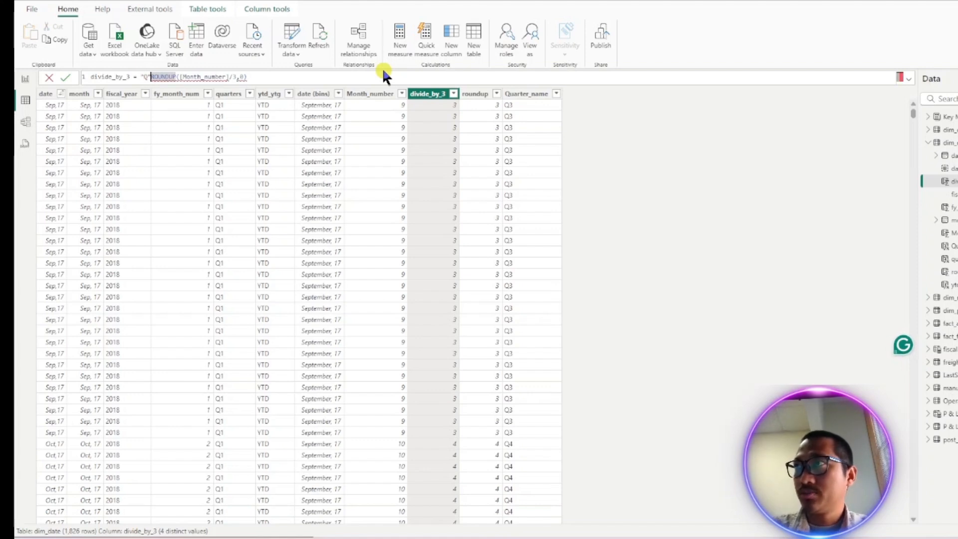
type("&")
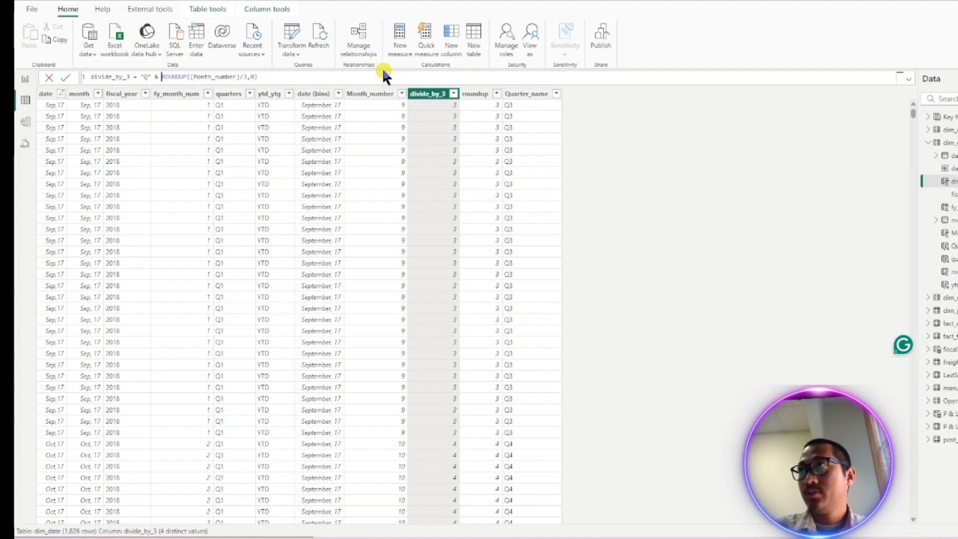
key("Return")
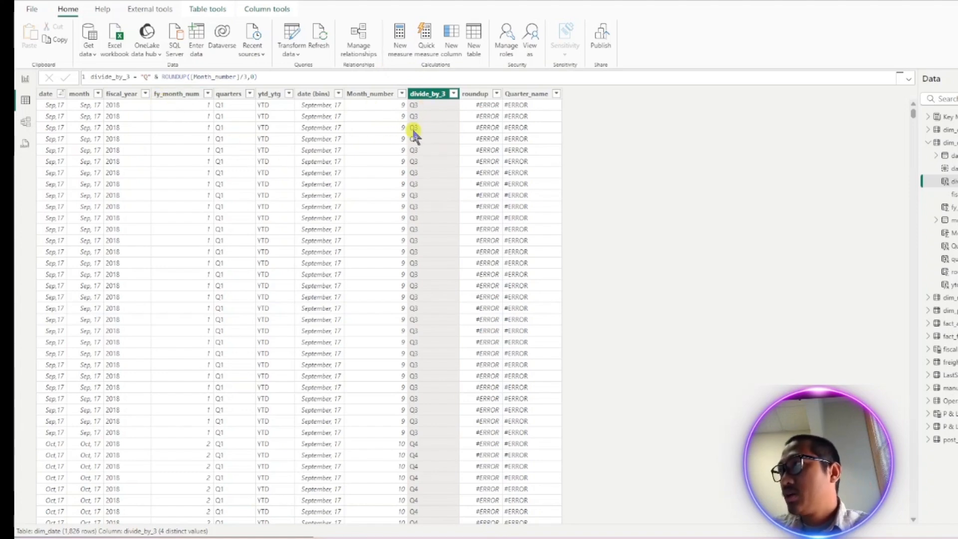
- Scroll through the table to check the divide_by_3 quarter labels across months and years
scroll(434, 175, "down", 20)
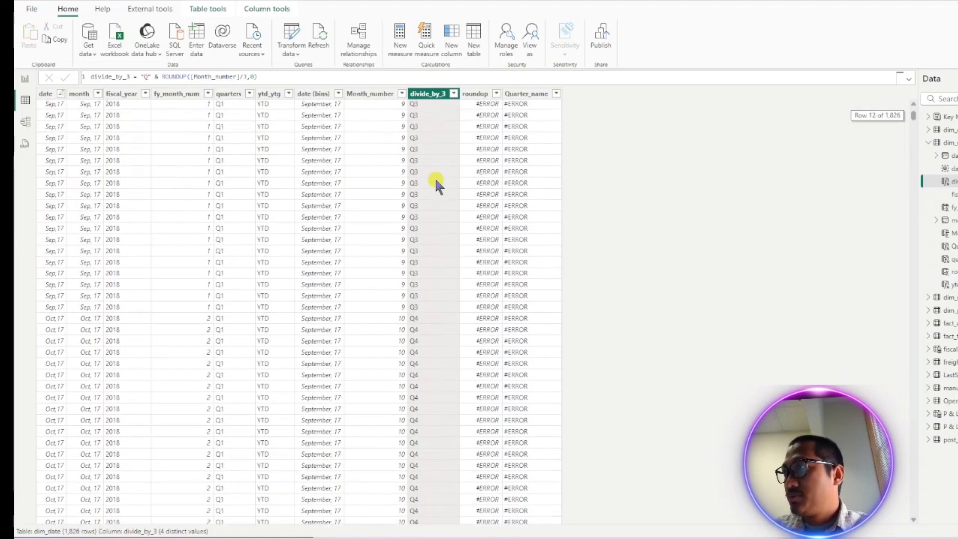
scroll(436, 180, "down", 20)
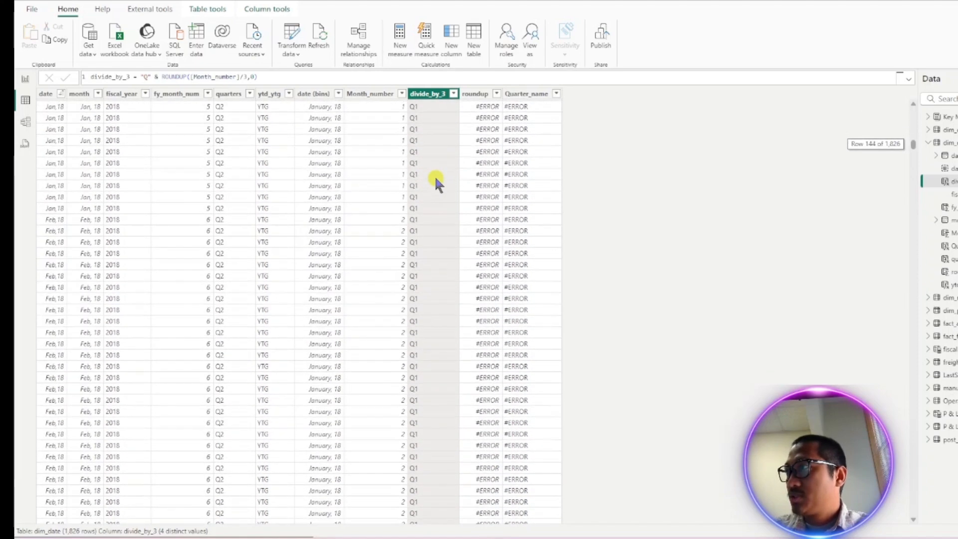
scroll(430, 225, "up", 20)
scroll(413, 202, "up", 10)
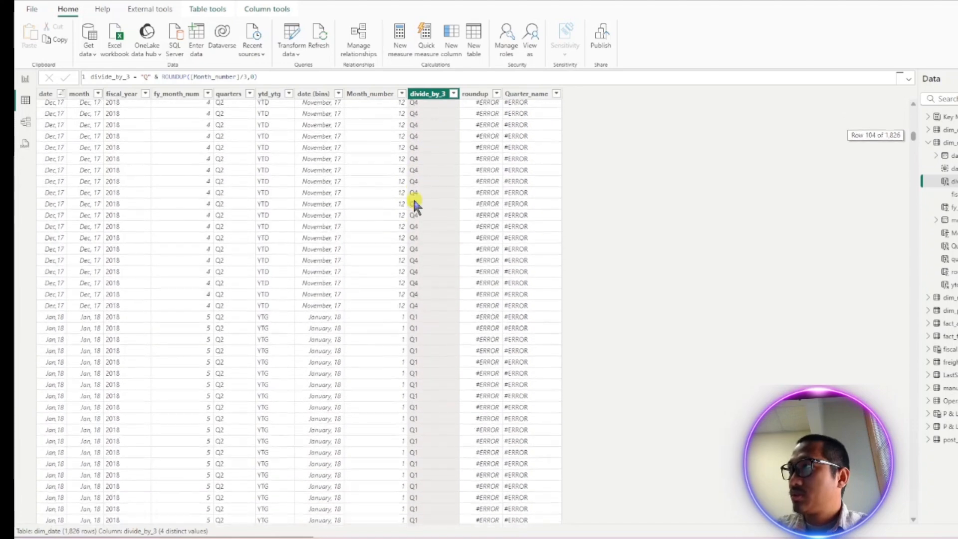
scroll(400, 319, "down", 8)
scroll(394, 209, "down", 10)
scroll(391, 217, "down", 13)
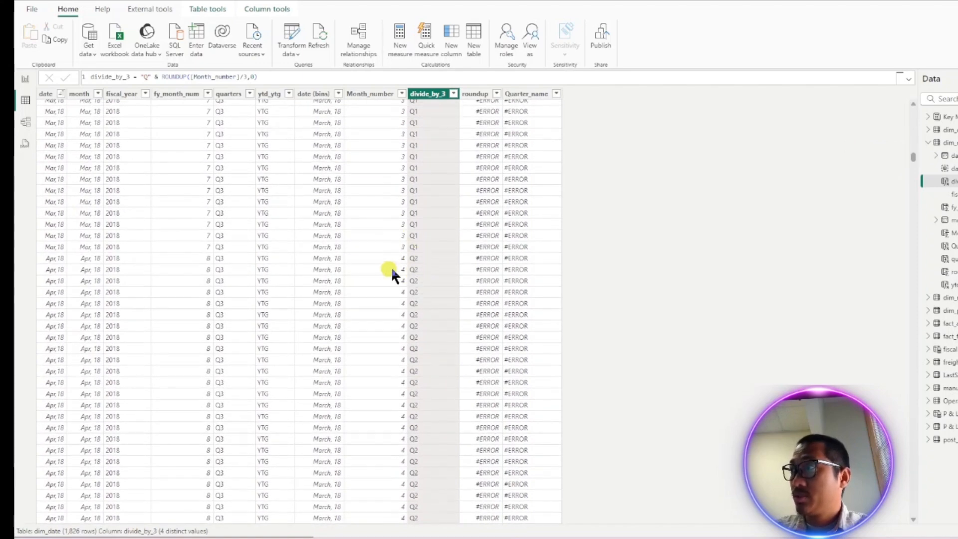
scroll(421, 266, "down", 14)
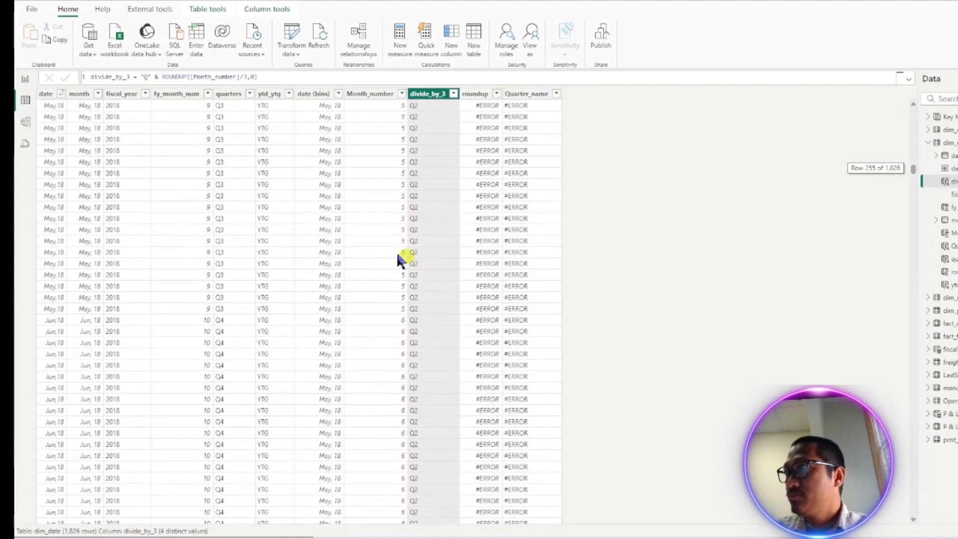
scroll(408, 247, "down", 5)
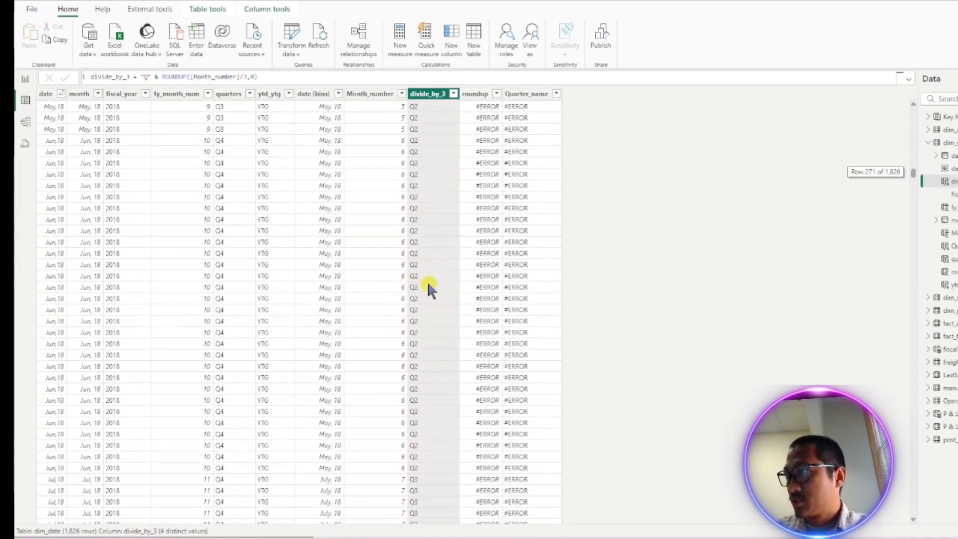
scroll(415, 283, "down", 5)
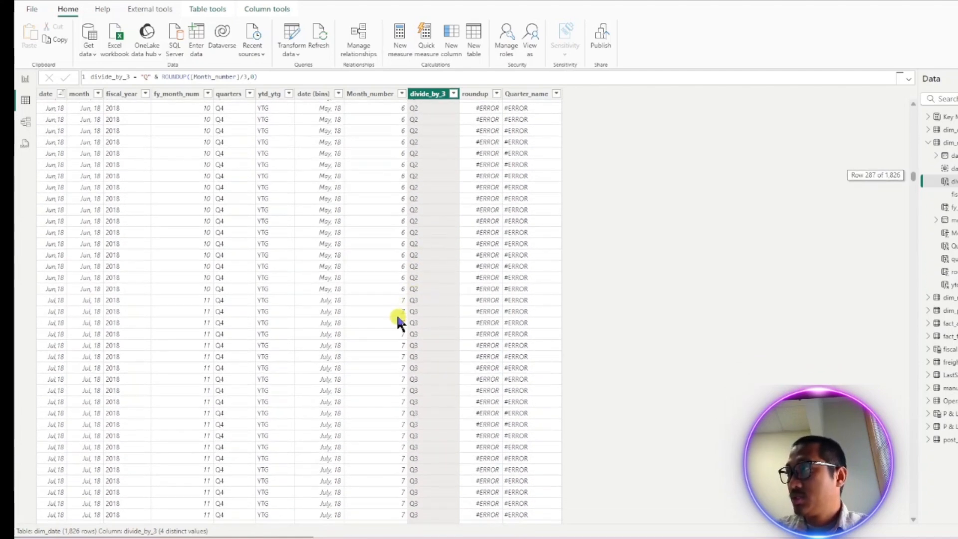
scroll(417, 320, "down", 12)
scroll(414, 320, "down", 10)
scroll(414, 328, "down", 10)
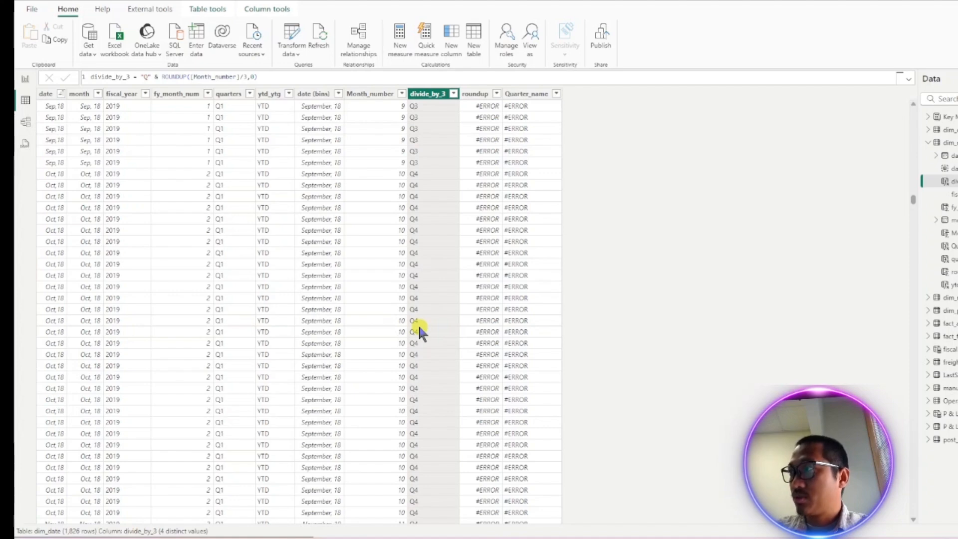
scroll(419, 329, "down", 8)
scroll(412, 341, "down", 13)
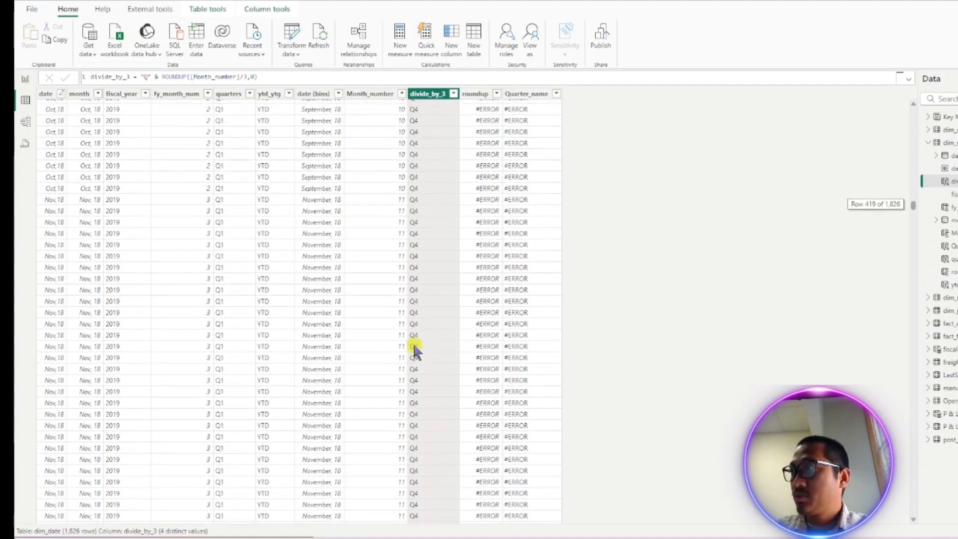
scroll(399, 366, "down", 11)
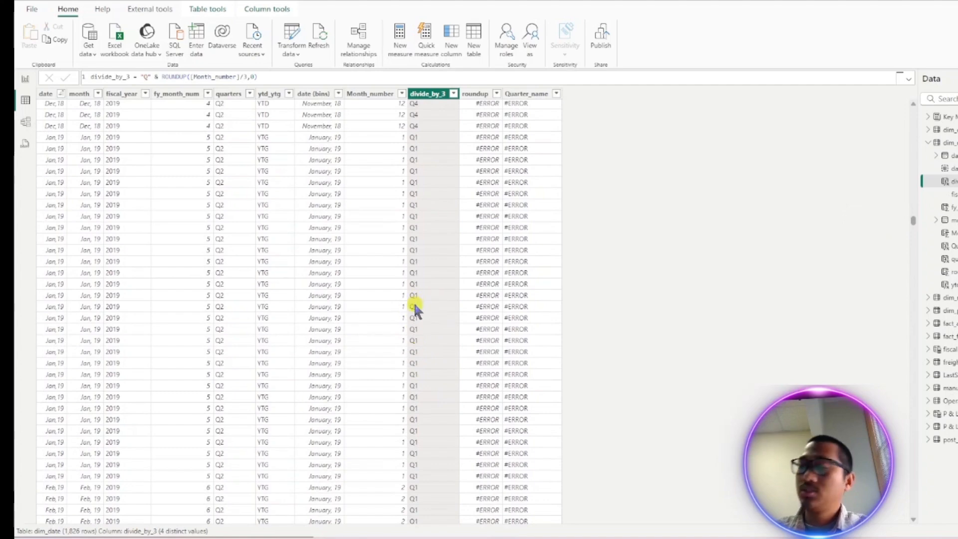
scroll(414, 306, "up", 20)
scroll(444, 309, "up", 20)
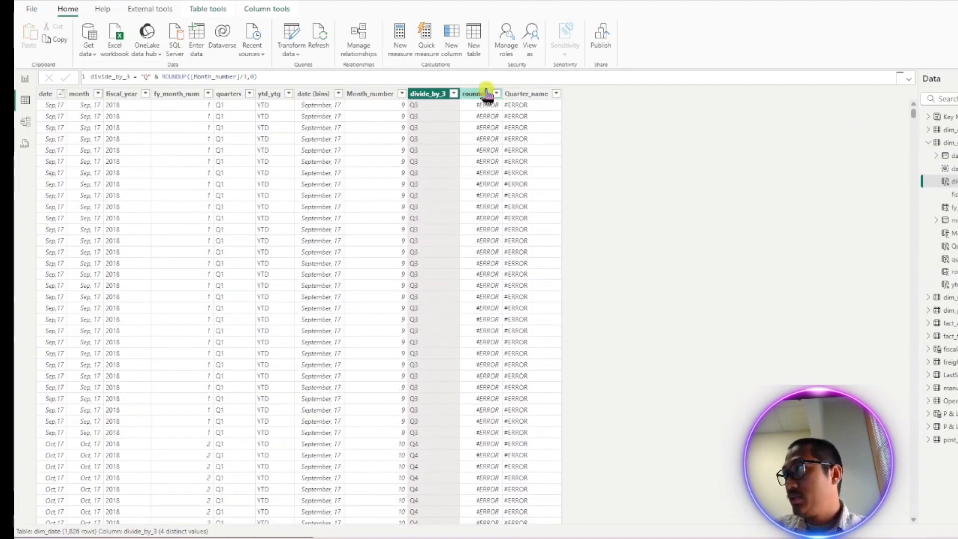
- Select the roundup and Quarter_name columns in turn to inspect their formulas
left_click(487, 94)
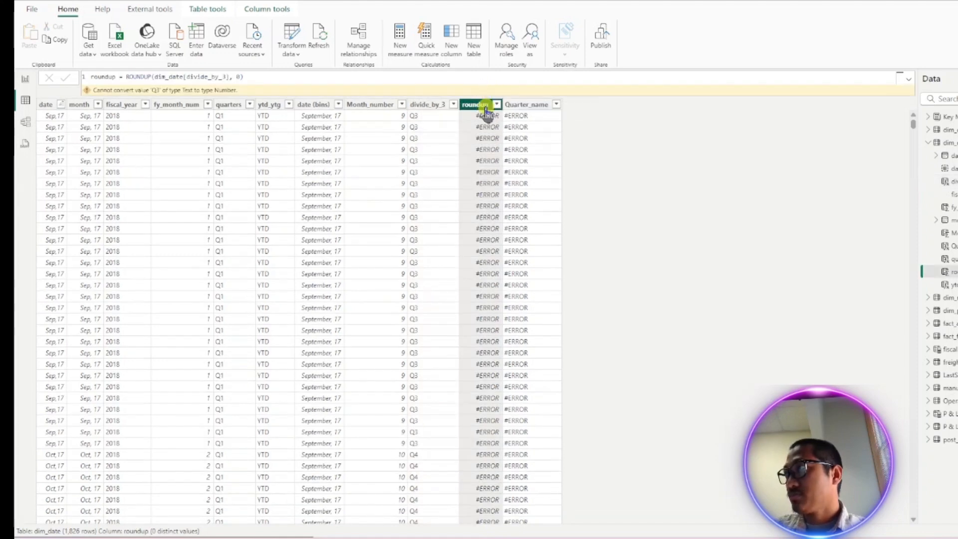
left_click(528, 104)
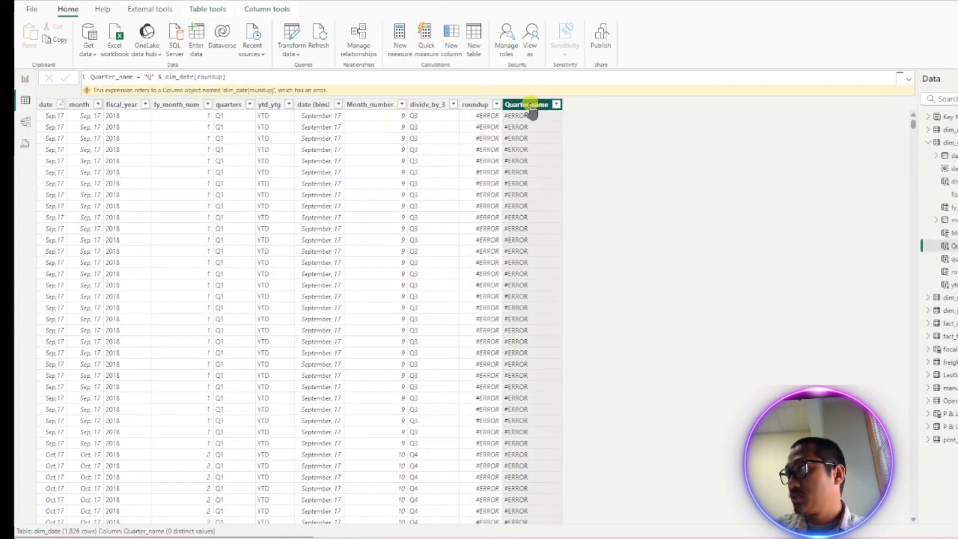
left_click(486, 104)
left_click(507, 105)
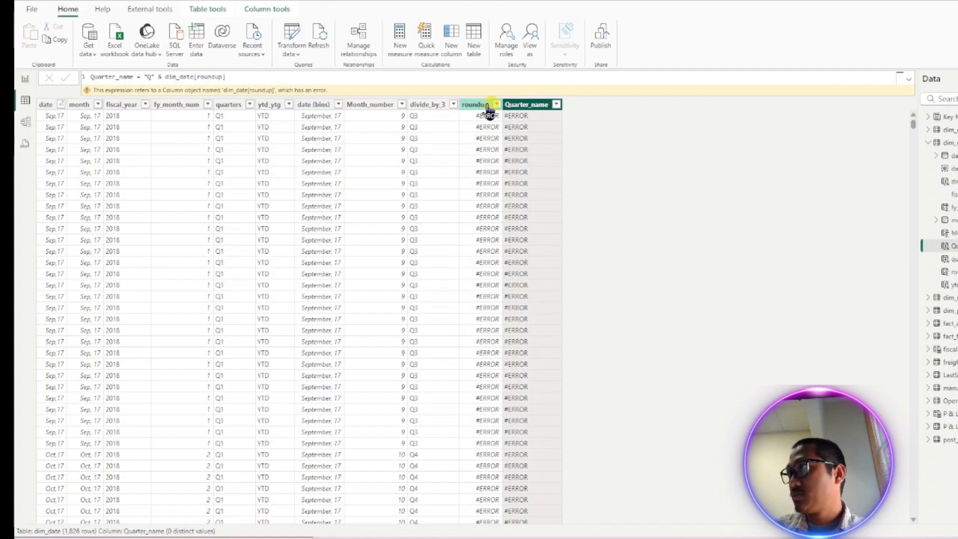
- Delete the roundup column from dim_date
left_click(482, 105)
right_click(482, 110)
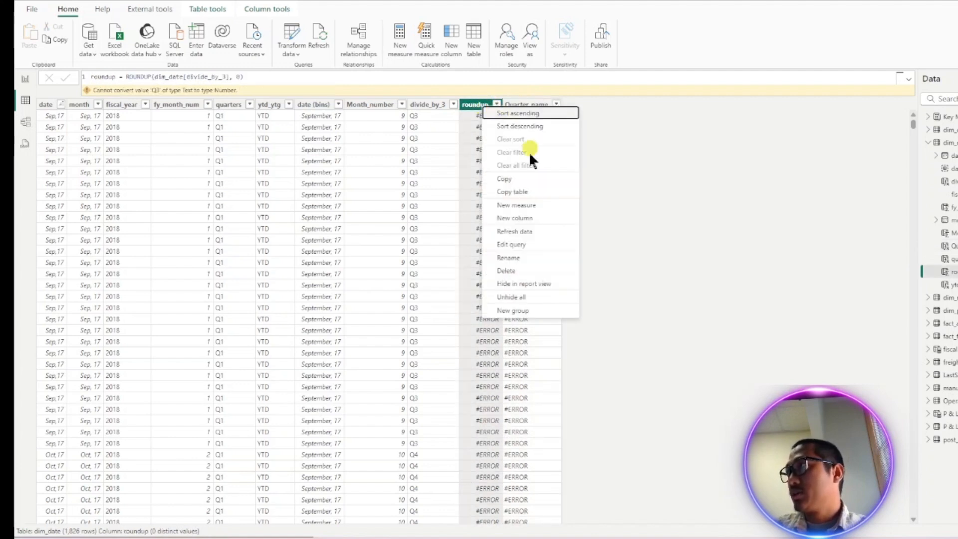
left_click(509, 271)
left_click(595, 290)
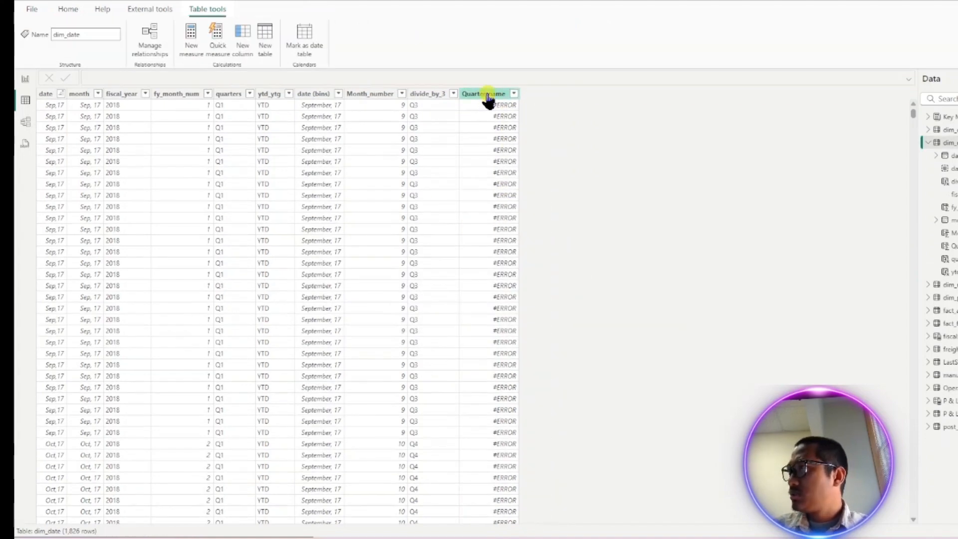
- Delete the Quarter_name column from dim_date
left_click(487, 95)
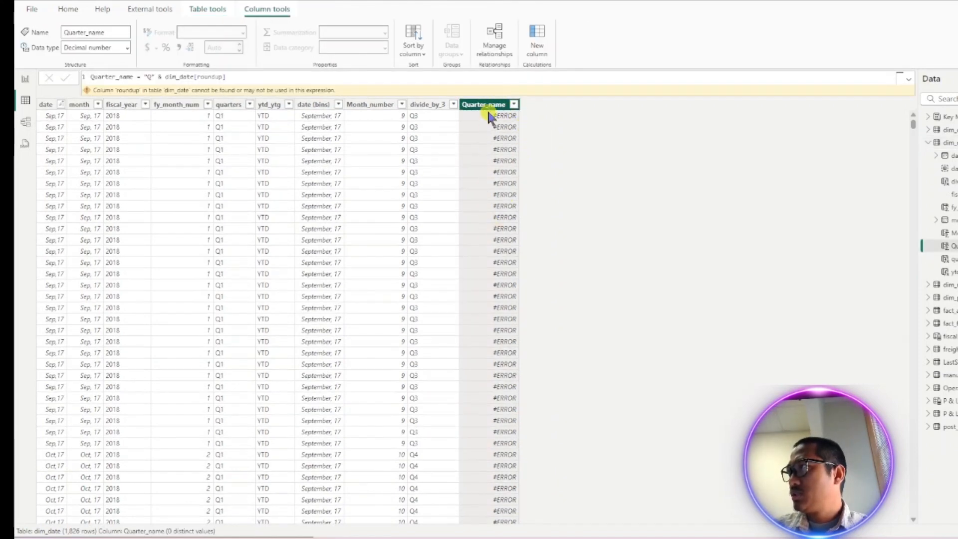
right_click(488, 105)
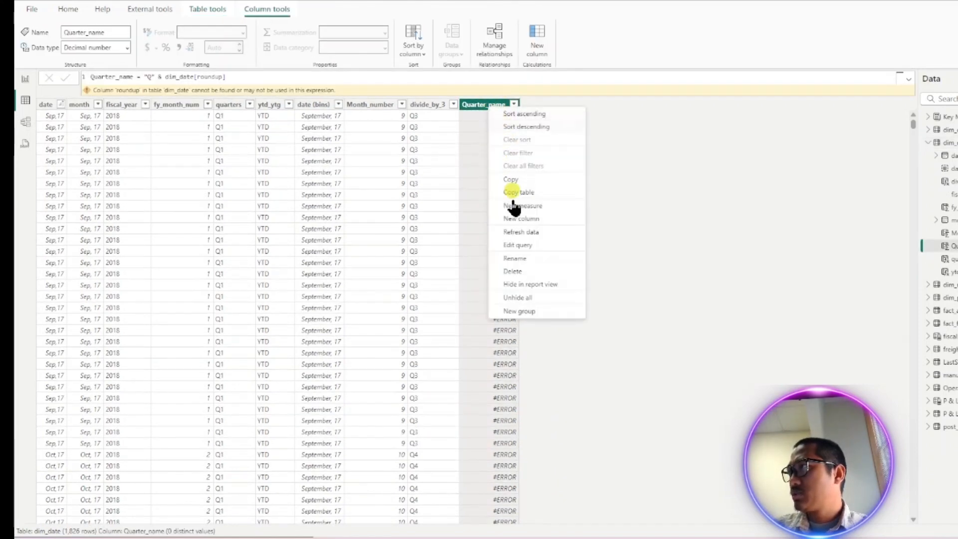
left_click(513, 272)
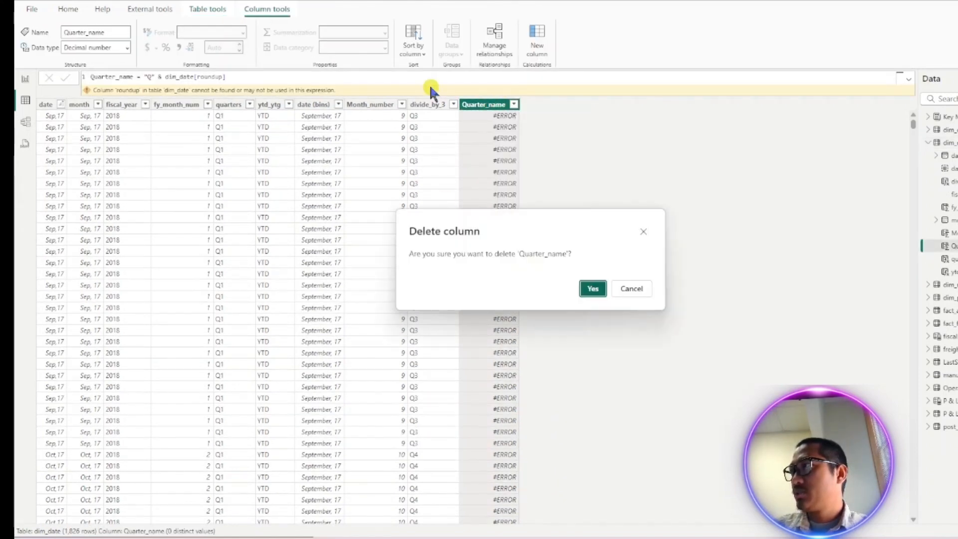
left_click(591, 288)
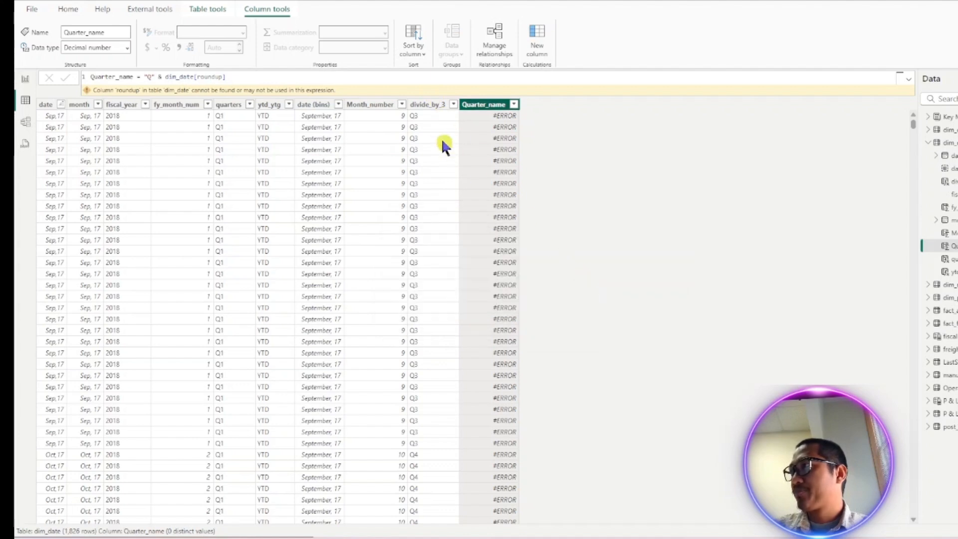
- Rename the divide_by_3 column to Quarter Name by editing the name in its formula, and commit it
left_click(425, 94)
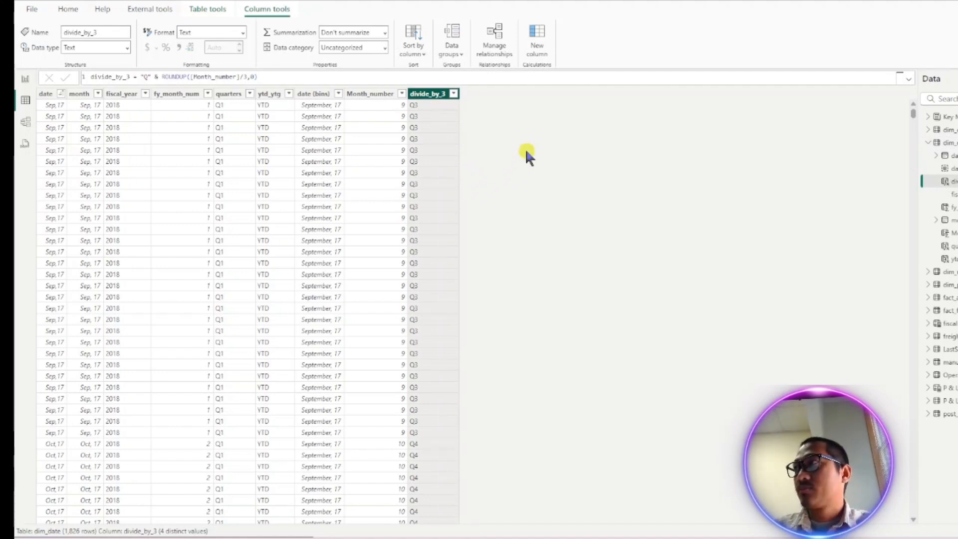
scroll(442, 140, "down", 20)
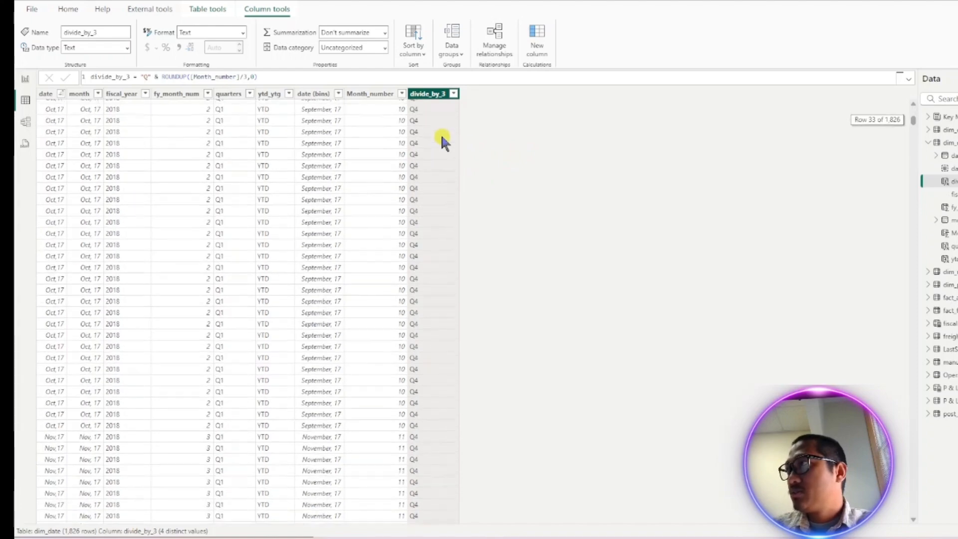
scroll(441, 138, "down", 20)
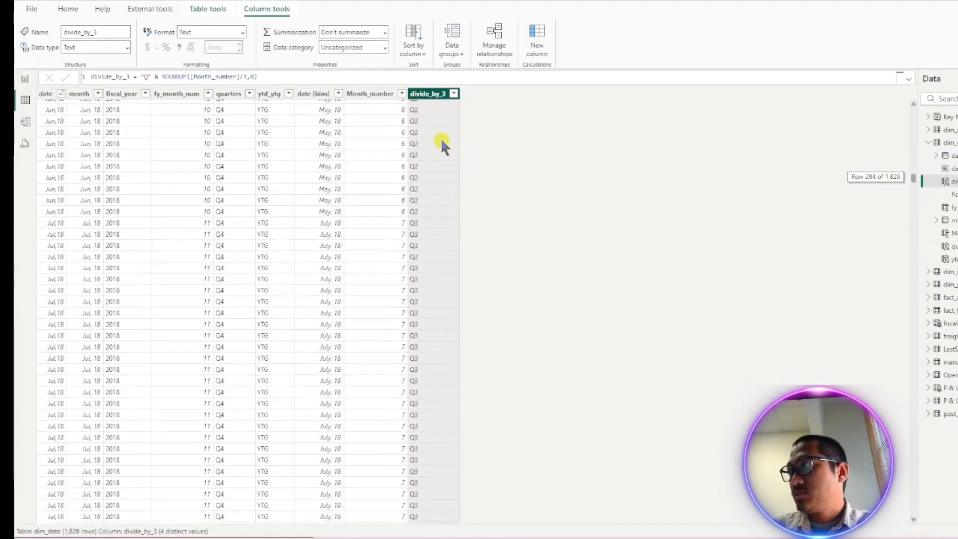
scroll(435, 162, "up", 20)
scroll(432, 162, "up", 20)
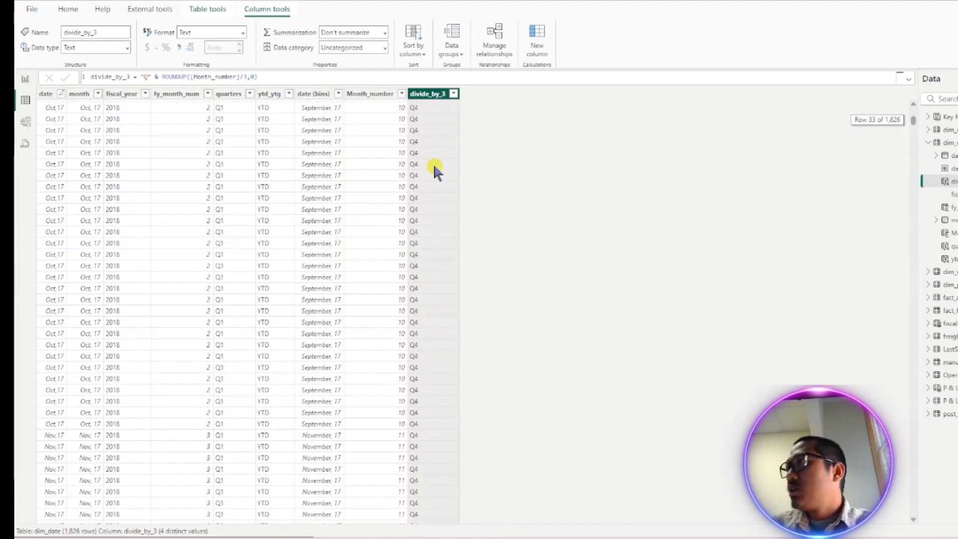
double_click(127, 78)
type("di")
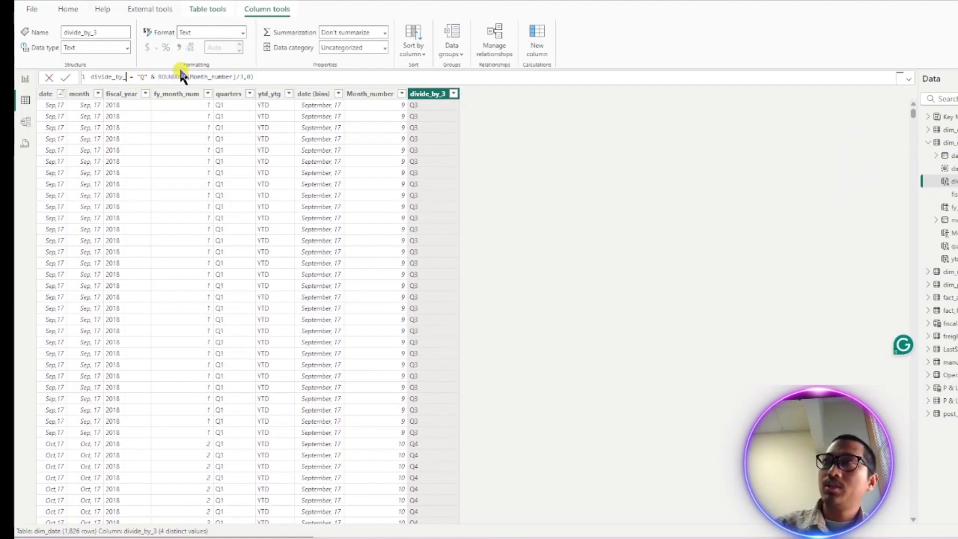
key("BackSpace")
key("BackSpace")
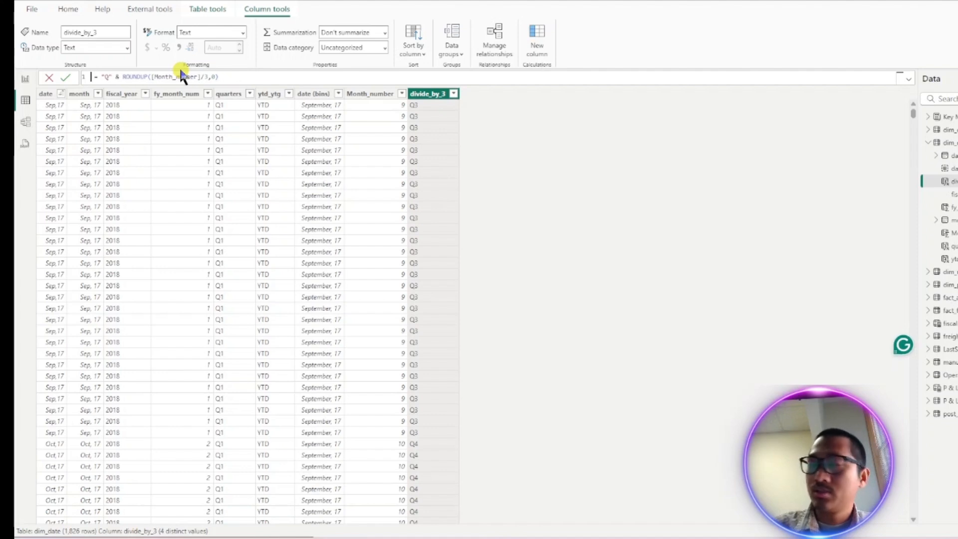
type("Quart")
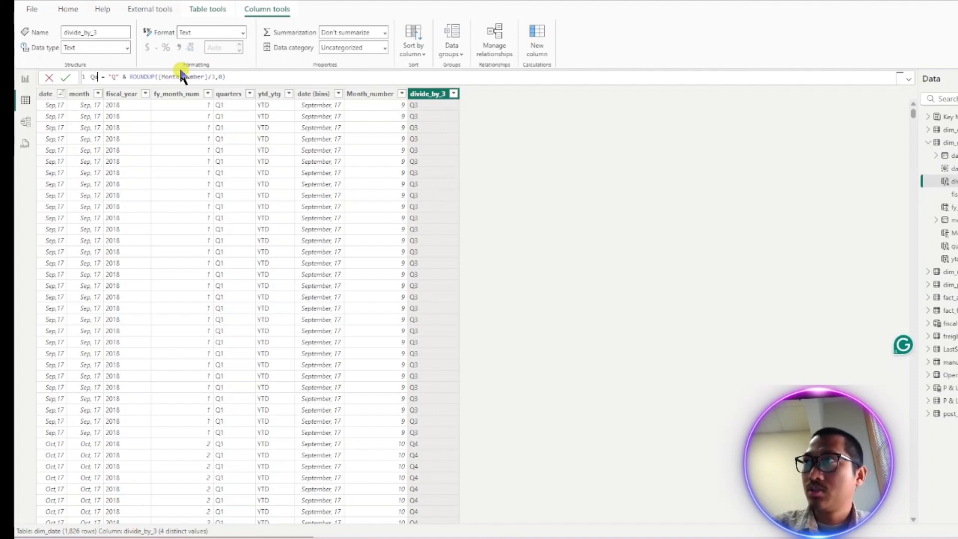
type("er ")
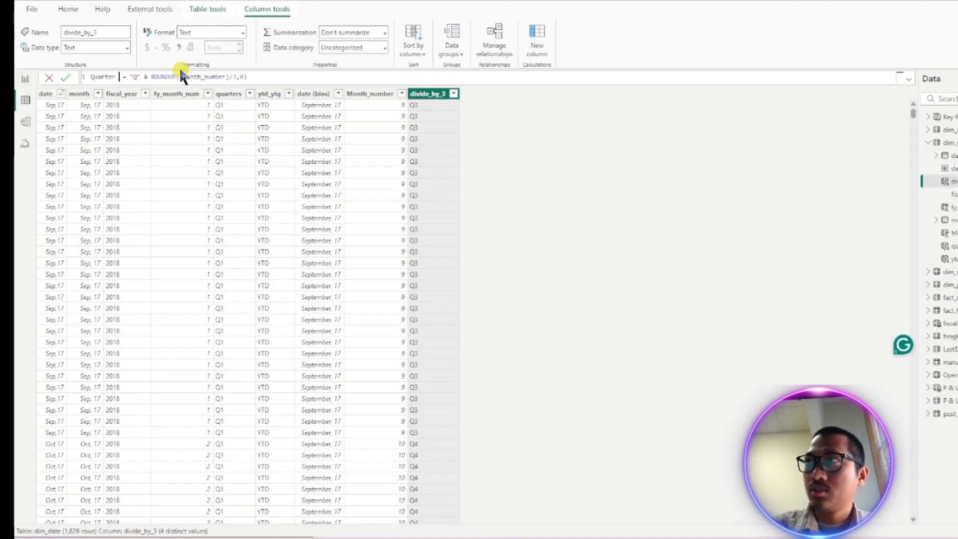
type("Nam")
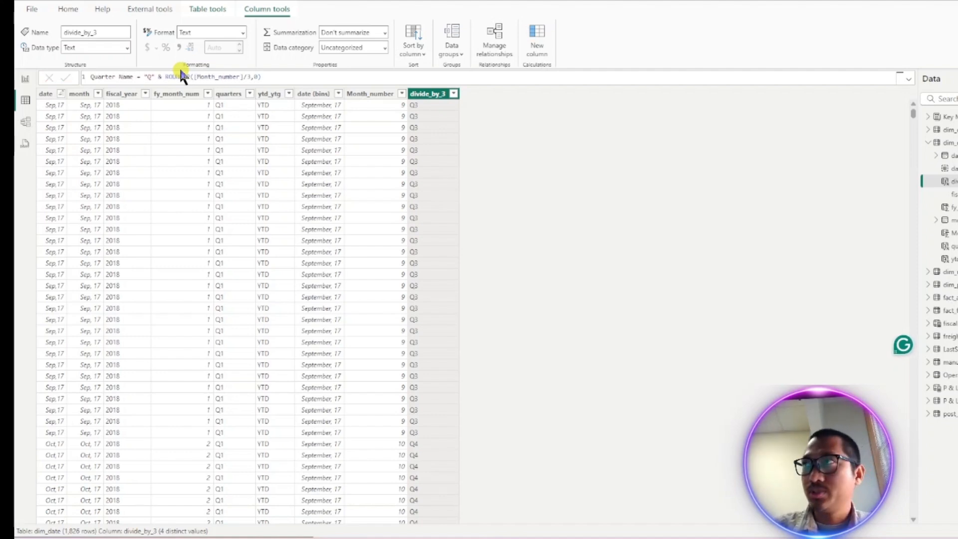
type("e")
key("Return")
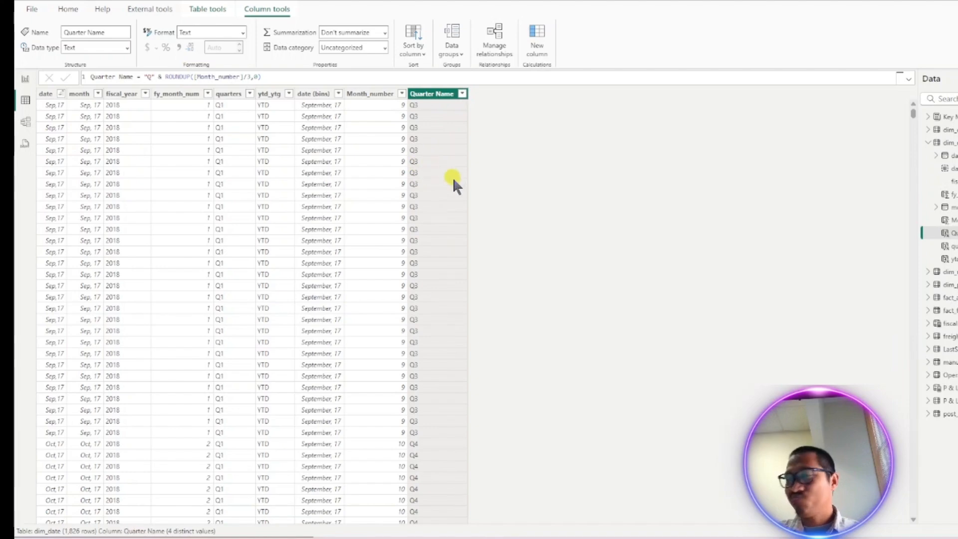
scroll(447, 173, "down", 20)
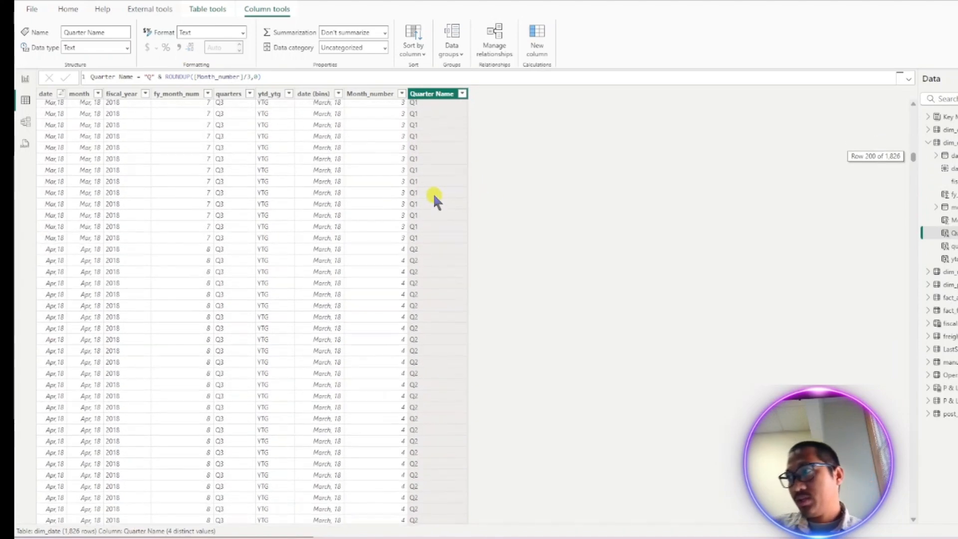
scroll(433, 188, "down", 1)
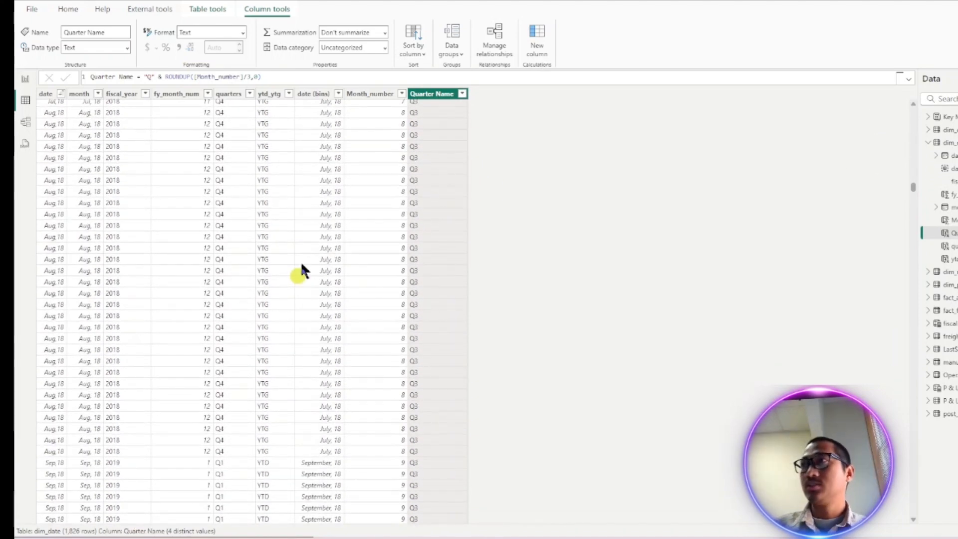